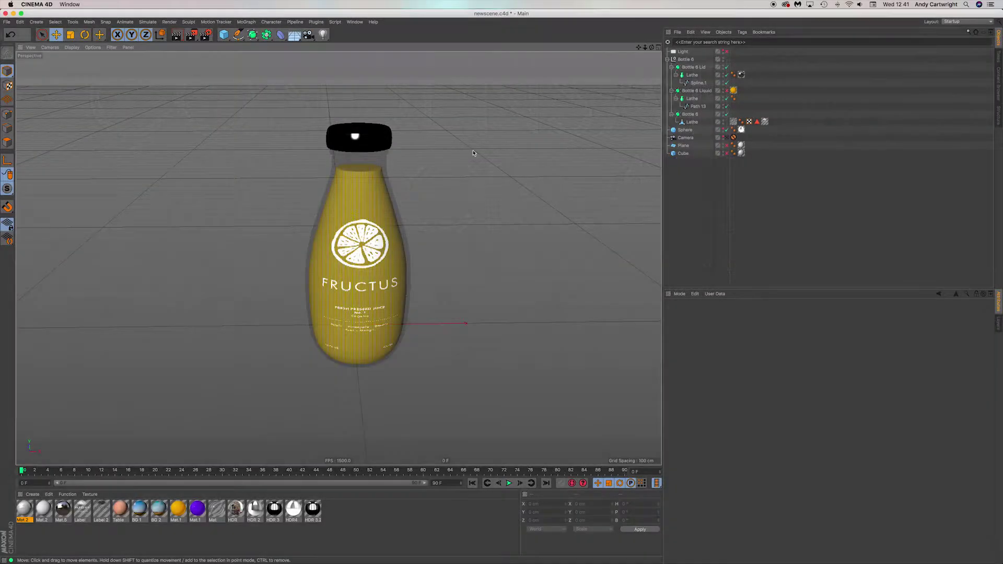
Hide the lid of the juice bottle by disabling its Spline.1 object
left_click_drag(435, 201, 419, 225, "alt")
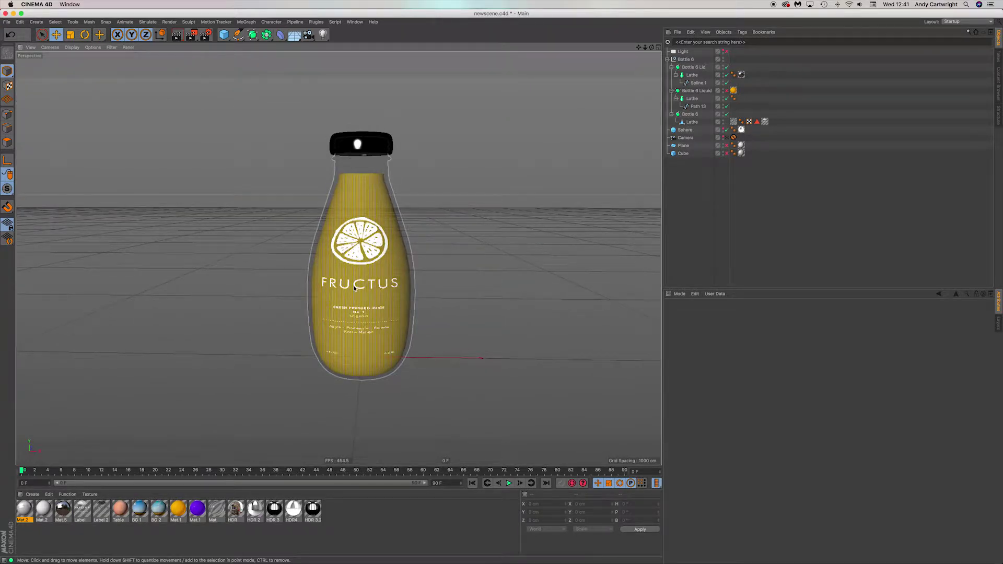
left_click_drag(355, 287, 347, 275, "alt")
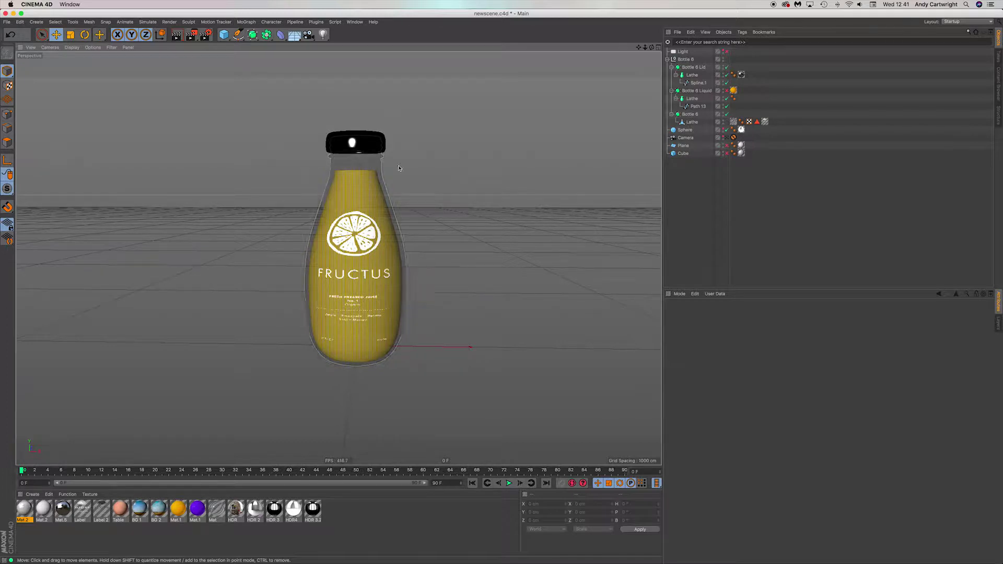
left_click_drag(380, 240, 380, 211, "alt")
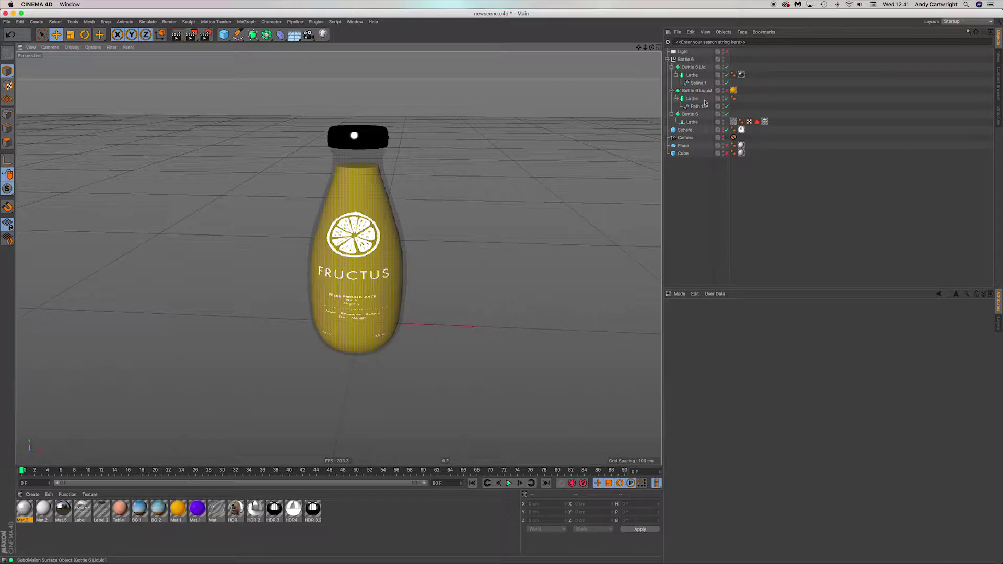
left_click(727, 83)
left_click_drag(406, 235, 383, 195, "alt")
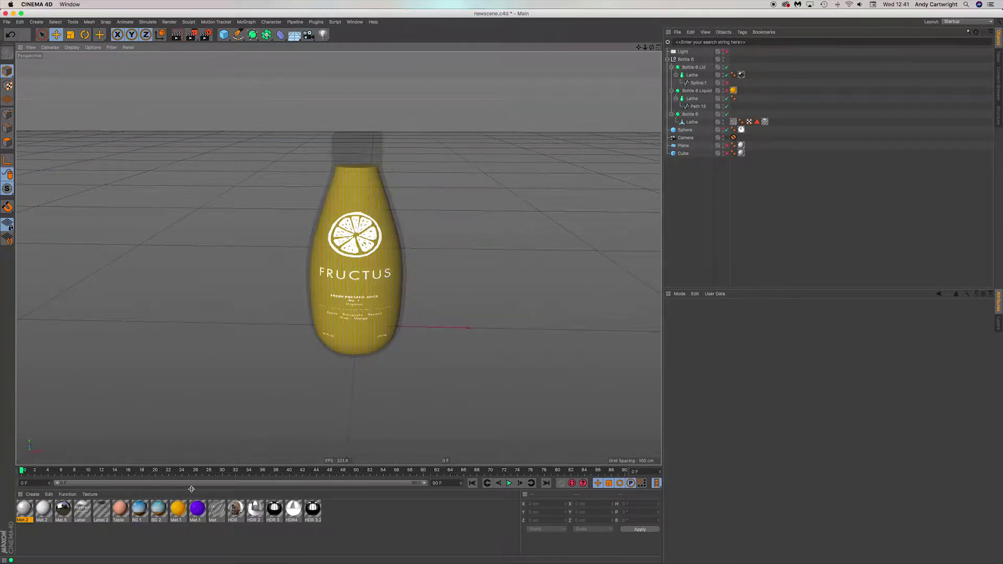
left_click_drag(391, 255, 396, 275, "alt")
mouse_move(387, 233)
left_mouse_down("alt")
mouse_move(387, 242)
mouse_move(387, 232)
left_mouse_up("alt")
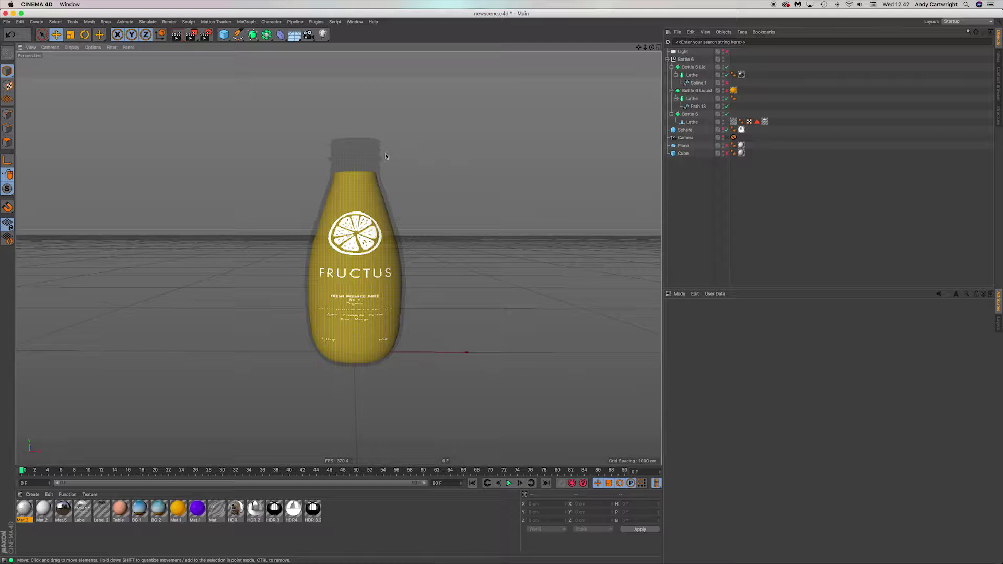
mouse_move(354, 178)
left_mouse_down("alt")
mouse_move(354, 165)
mouse_move(353, 190)
left_mouse_up("alt")
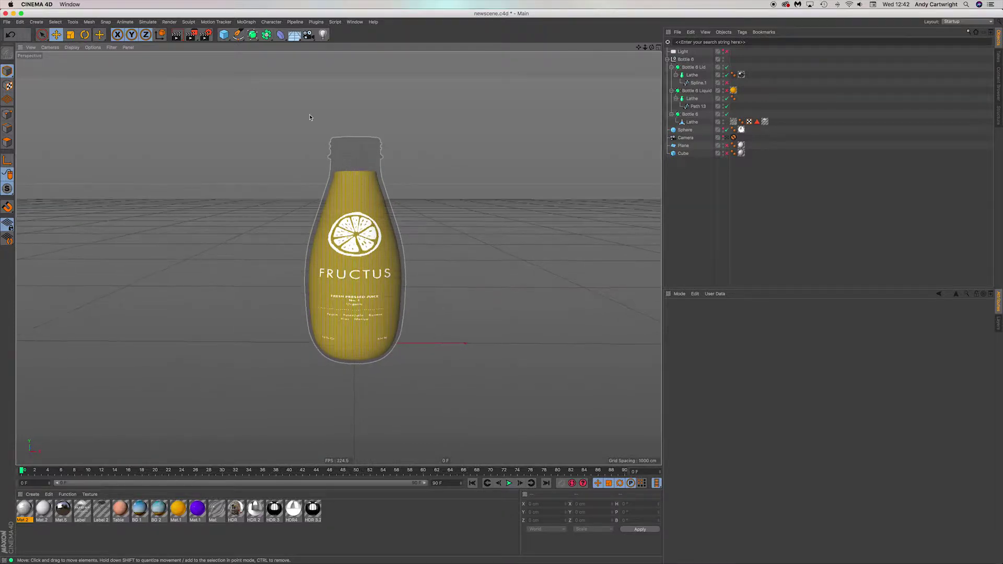
left_click(252, 22)
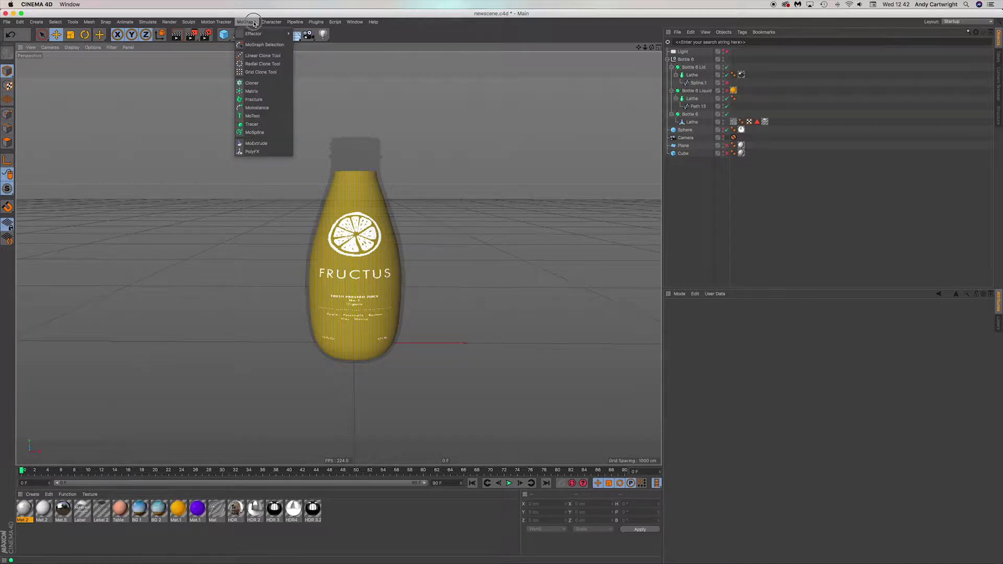
mouse_move(256, 36)
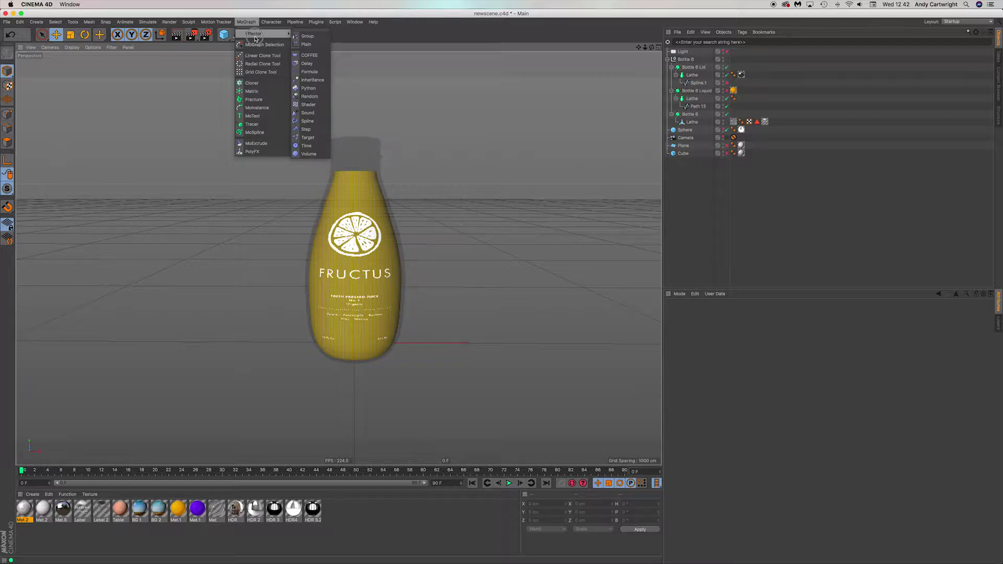
left_click(294, 82)
left_click_drag(342, 219, 427, 200, "alt")
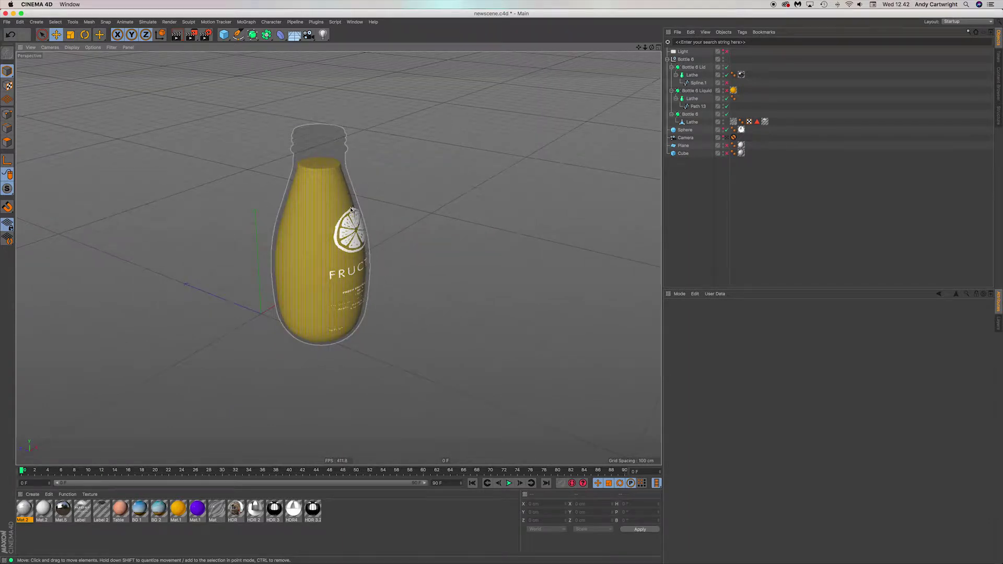
left_click_drag(373, 254, 281, 297, "alt")
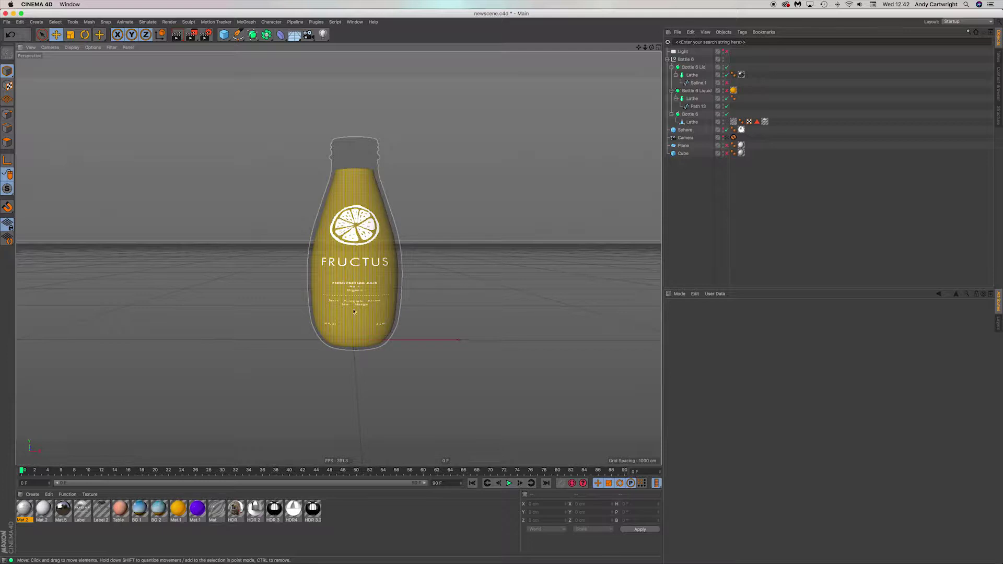
left_click_drag(336, 257, 394, 208, "alt")
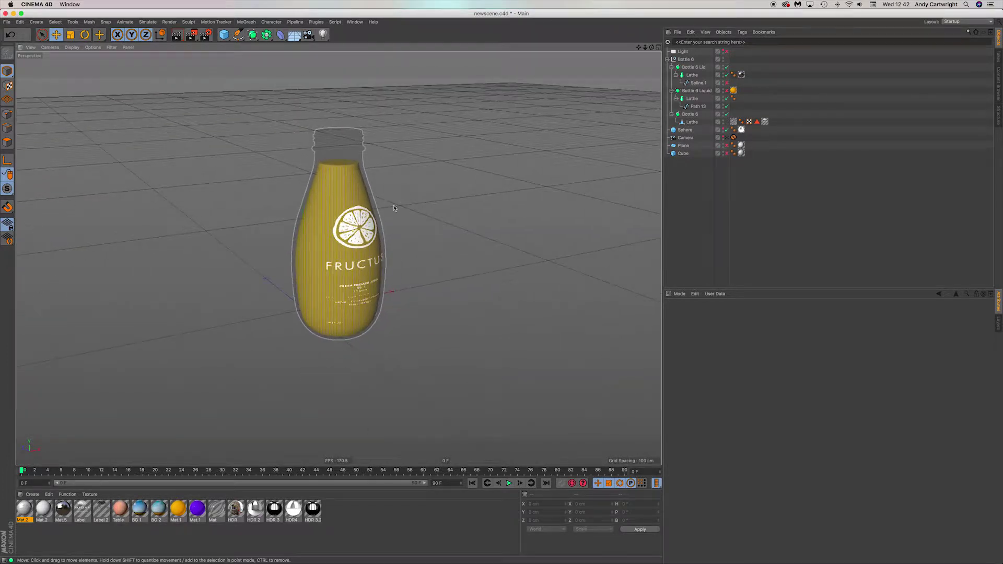
left_click(246, 22)
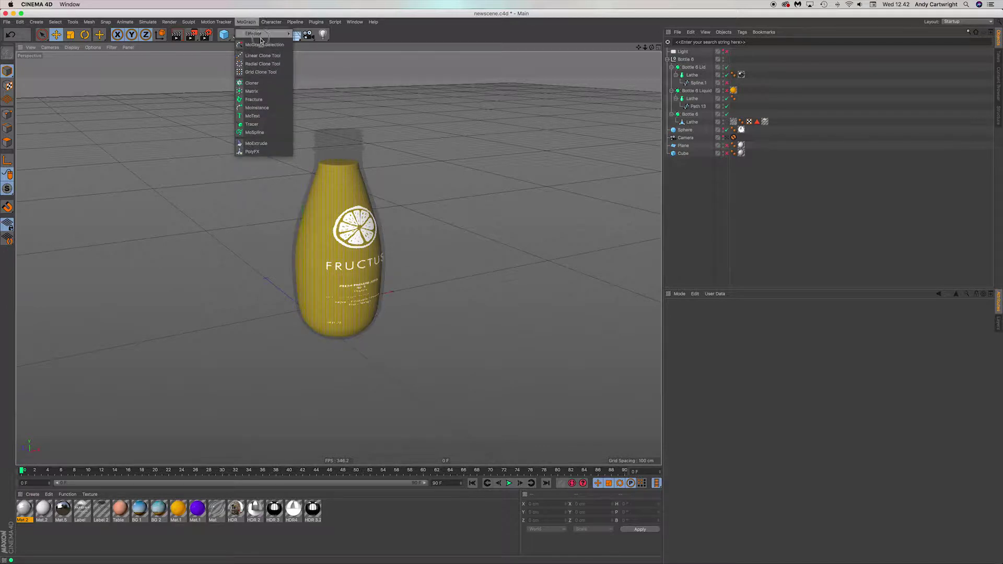
mouse_move(264, 33)
left_click(428, 148)
left_click_drag(414, 258, 376, 248, "alt")
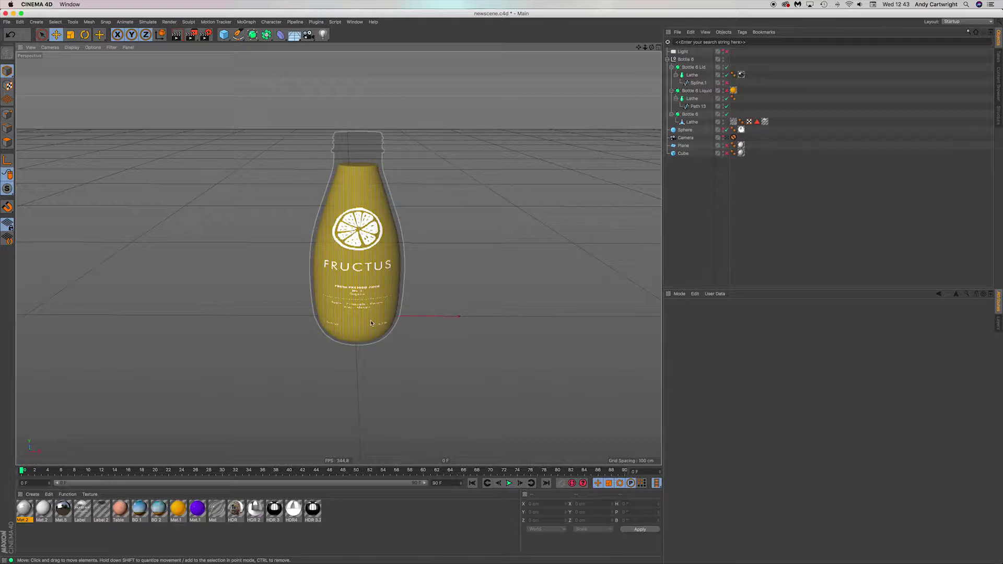
left_click_drag(331, 313, 330, 335, "alt")
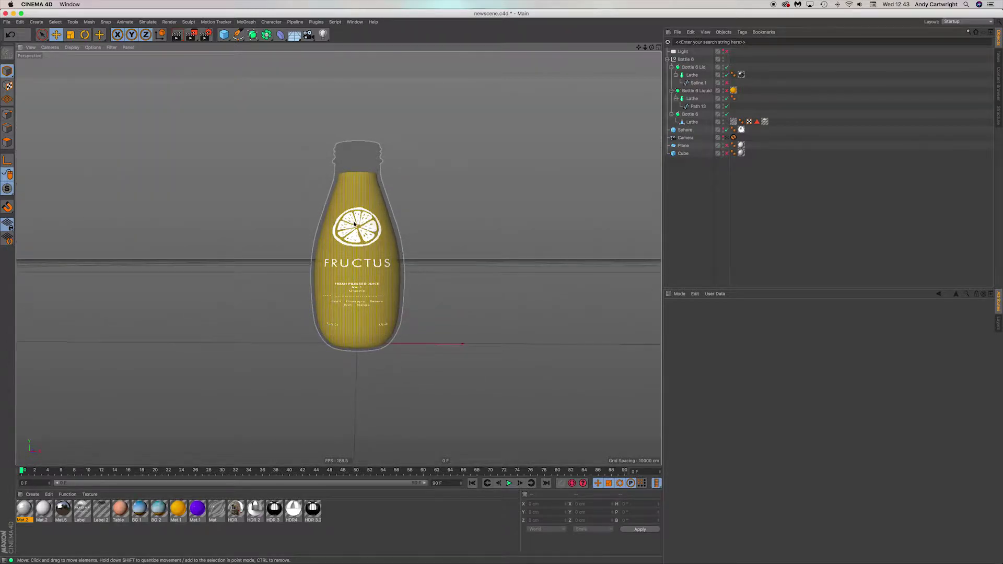
Add a cube primitive to the scene and hide the Bottle 6 group
middle_click_drag(355, 218, 356, 228, "alt")
mouse_move(345, 223)
left_mouse_down("alt")
mouse_move(345, 206)
mouse_move(354, 218)
mouse_move(361, 127)
mouse_move(370, 182)
left_mouse_up("alt")
left_click(224, 35)
left_click(667, 67)
left_click(705, 69)
left_click(705, 68, "alt")
Set the new cube's size to 1 cm in X, Y and Z
left_click_drag(709, 330, 673, 330)
type("1")
key("Return")
key("Tab")
type("1")
key("Return")
left_click(361, 210)
scroll(361, 208, "up", 10)
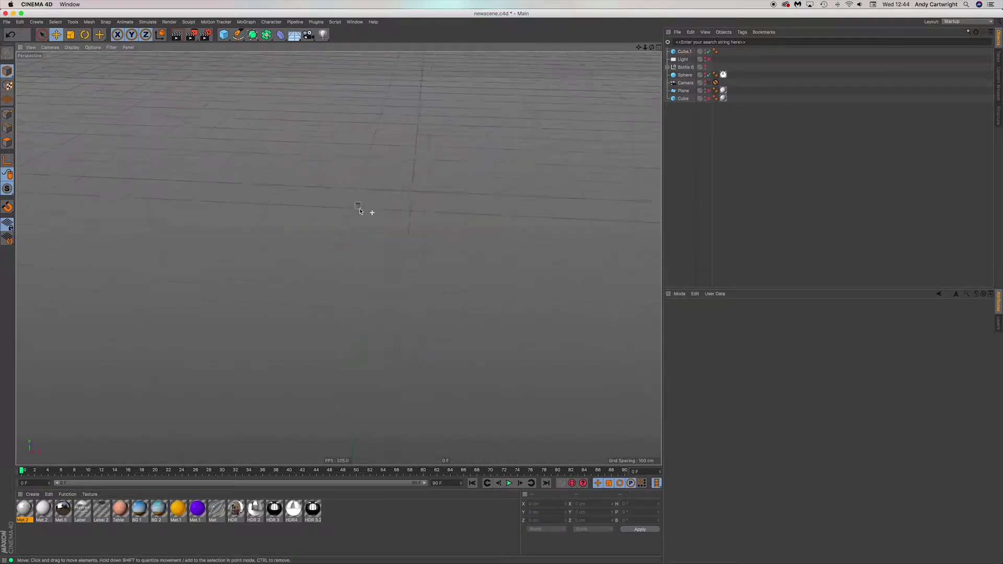
scroll(361, 206, "up", 10)
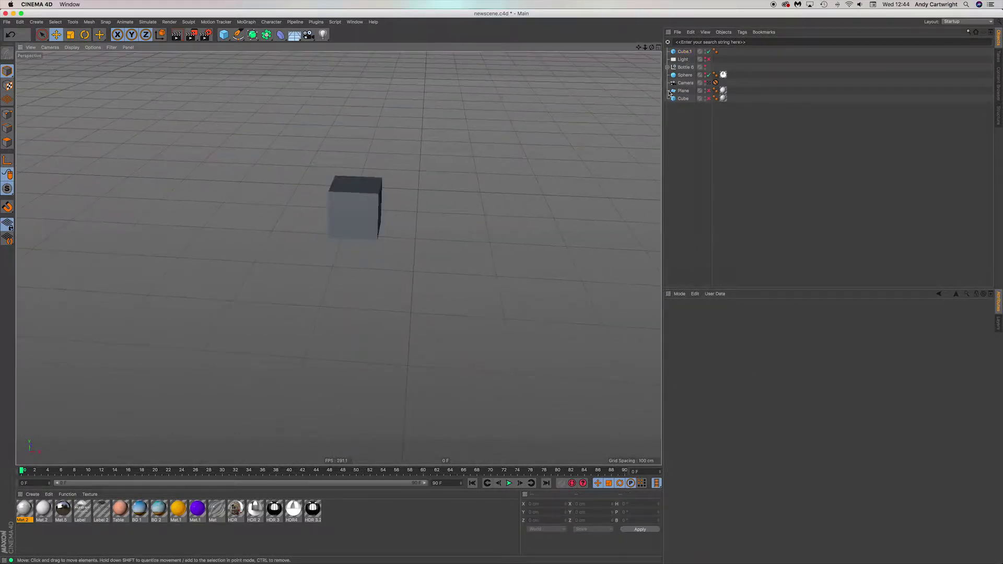
Set Cube.1 to 2 segments in X, Y and Z and make it an editable polygon object
left_click(684, 51)
key("c")
key("super+z")
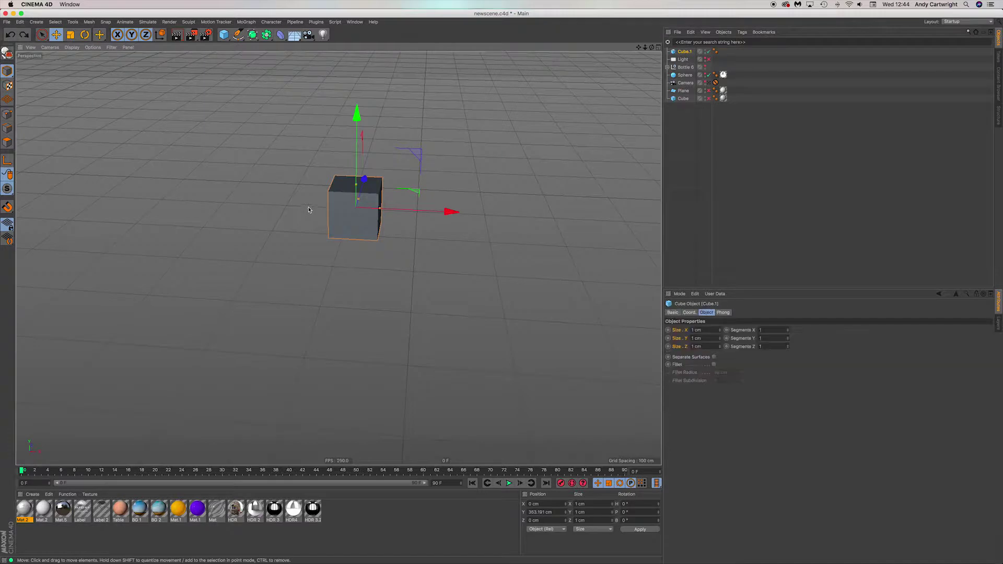
left_click_drag(765, 330, 753, 336)
type("2")
key("Tab")
type("2")
key("Tab")
type("2")
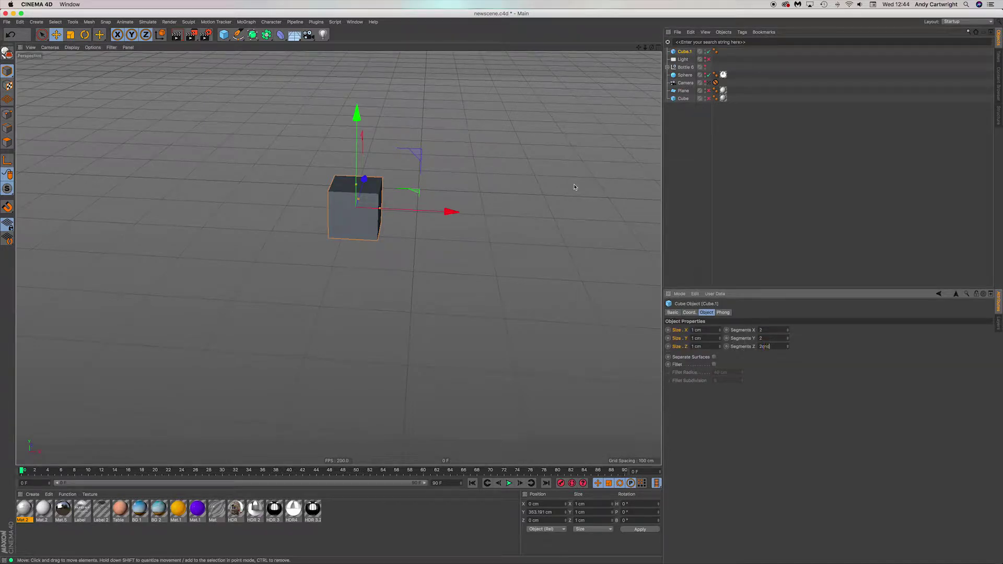
left_click(685, 51)
key("c")
Add a Spherify deformer as a child of Cube.1 and set its strength to 100%
scroll(366, 206, "up", 3)
mouse_move(366, 206)
left_mouse_down("alt")
mouse_move(361, 221)
mouse_move(368, 208)
left_mouse_up("alt")
left_click(280, 35)
left_click(312, 101, "shift")
left_click_drag(706, 339, 657, 350)
type("100")
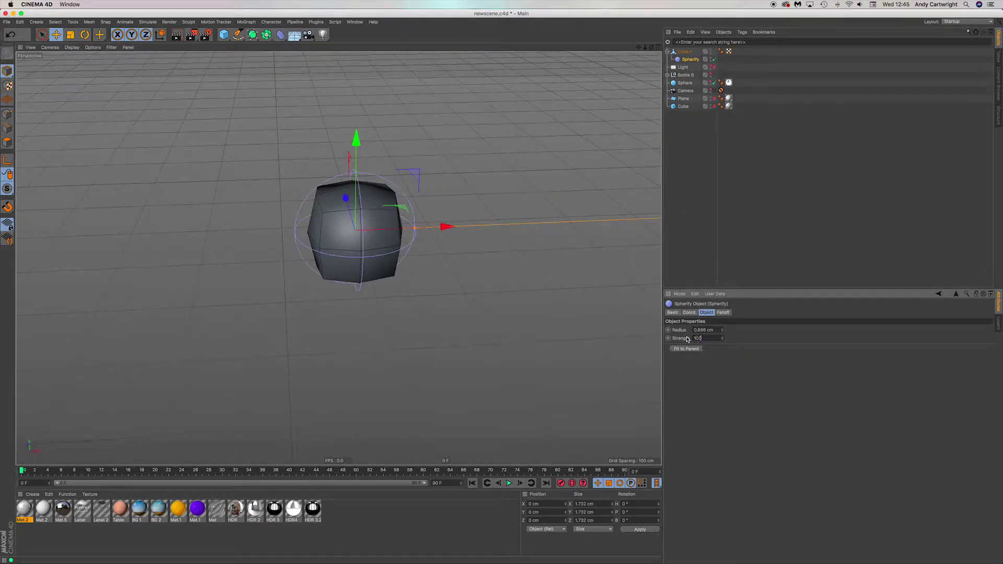
key("Return")
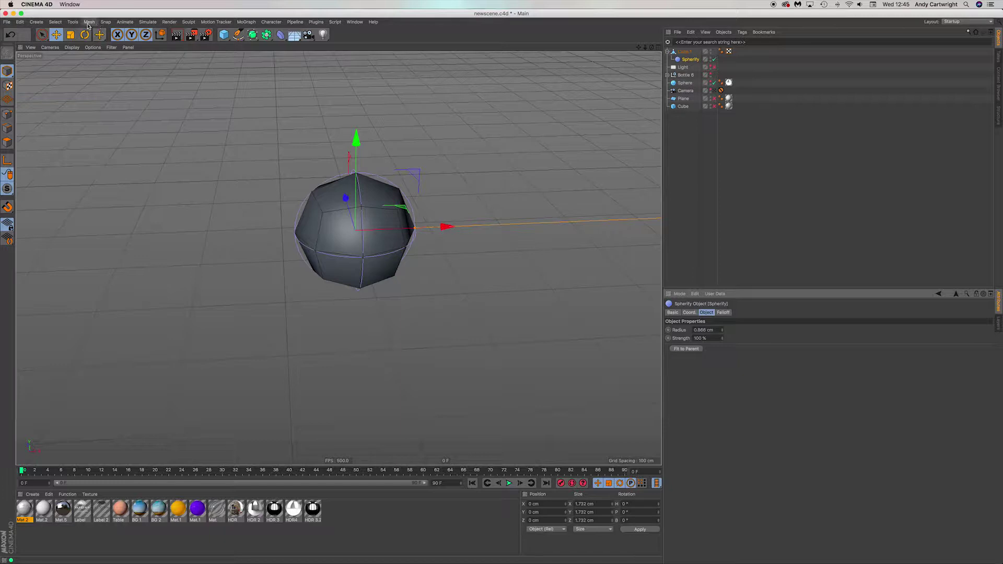
Subdivide the Cube.1 mesh with the Smooth Subdivision option enabled
left_click(89, 21)
mouse_move(100, 42)
left_click(684, 51)
left_click(684, 51)
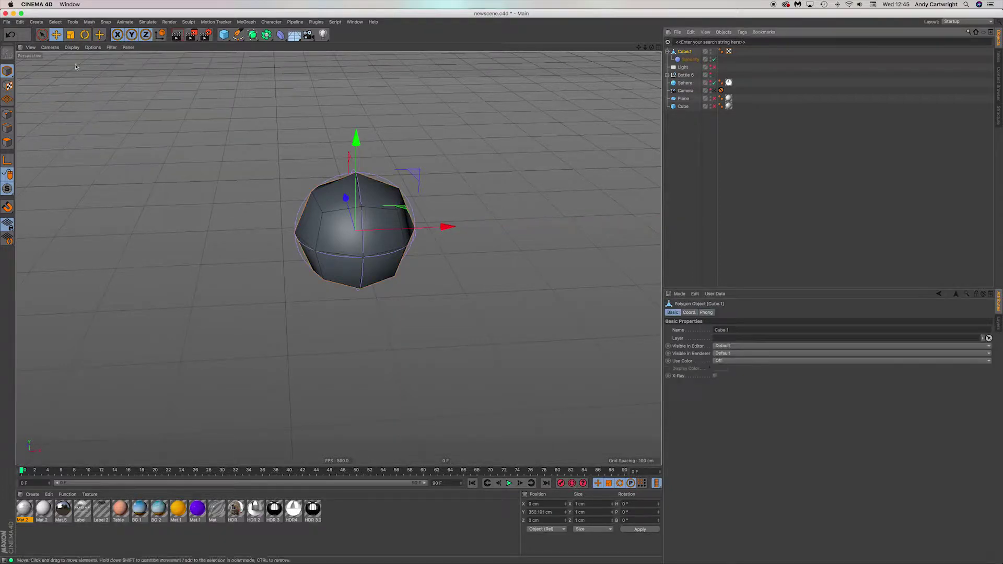
left_click(89, 22)
left_click(142, 96)
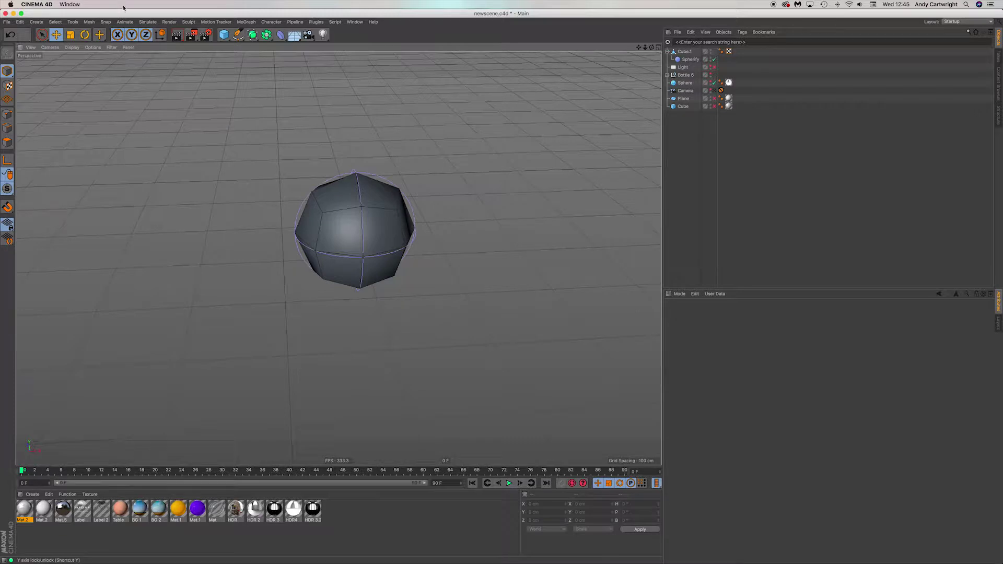
left_click(91, 22)
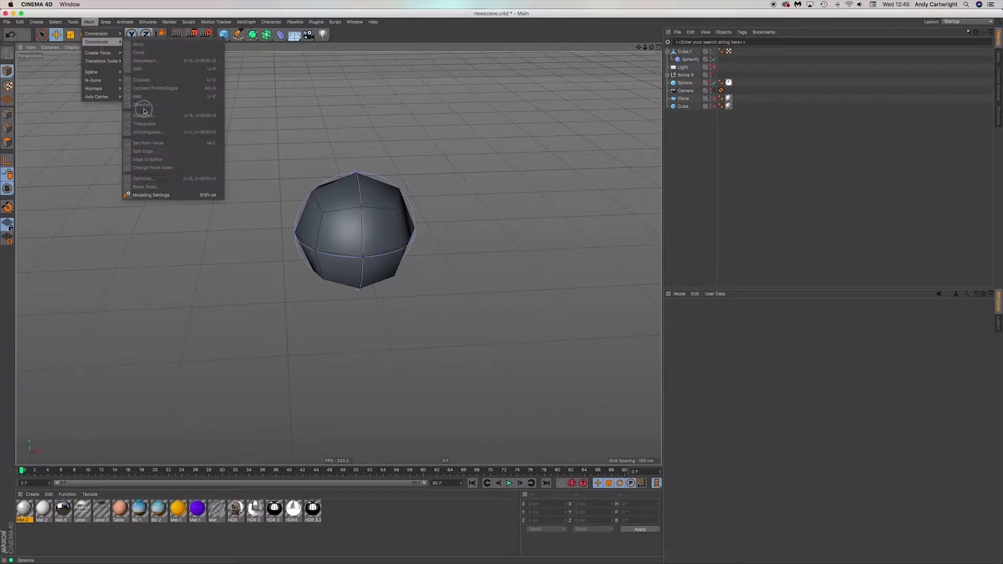
left_click(685, 51)
left_click(90, 22)
left_click(222, 117)
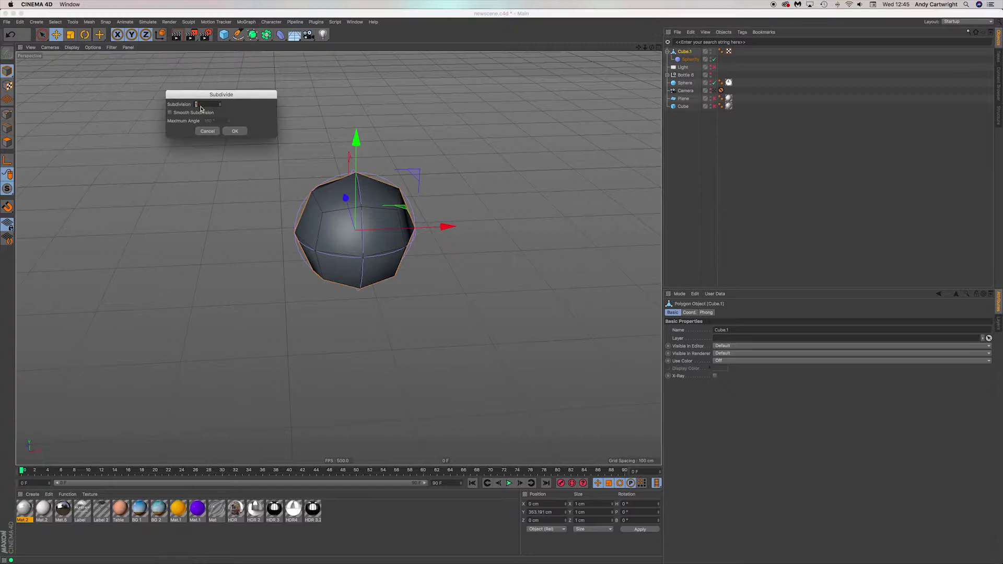
left_click(169, 113)
left_click(235, 132)
mouse_move(362, 220)
left_mouse_down("alt")
mouse_move(360, 234)
mouse_move(351, 228)
left_mouse_up("alt")
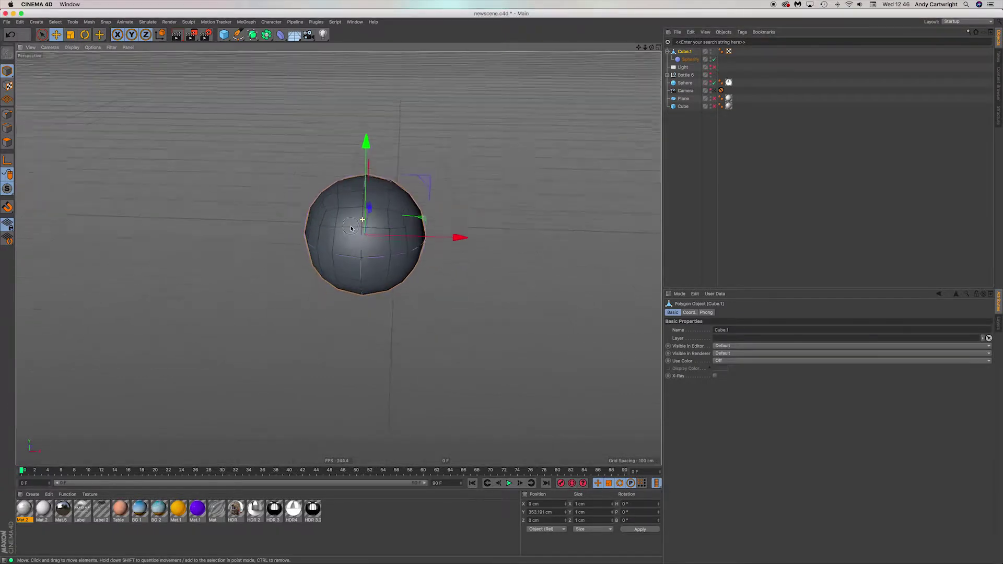
Bake the deformed Cube.1 into a separate mesh with Current State to Object
right_click(685, 51)
mouse_move(712, 115)
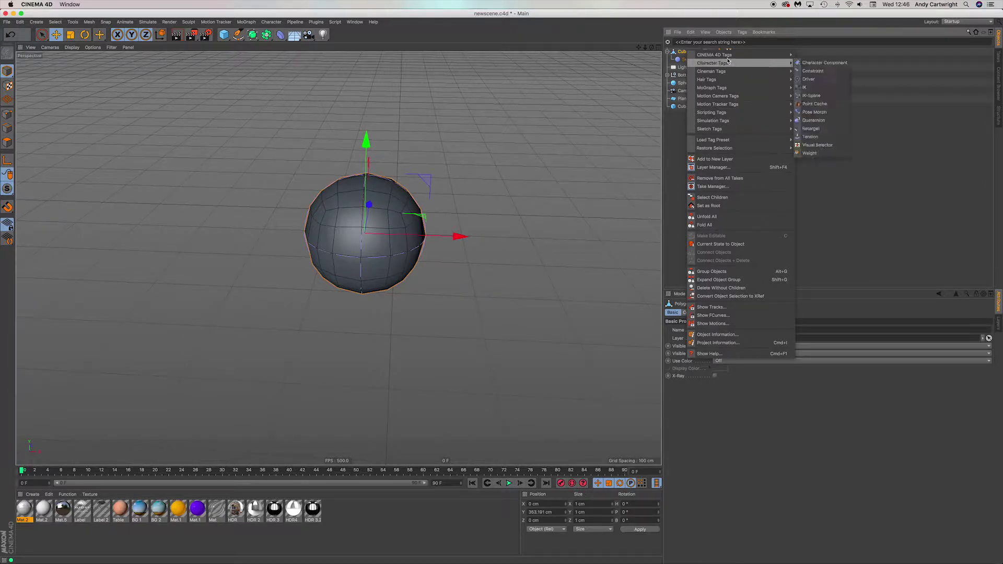
mouse_move(726, 62)
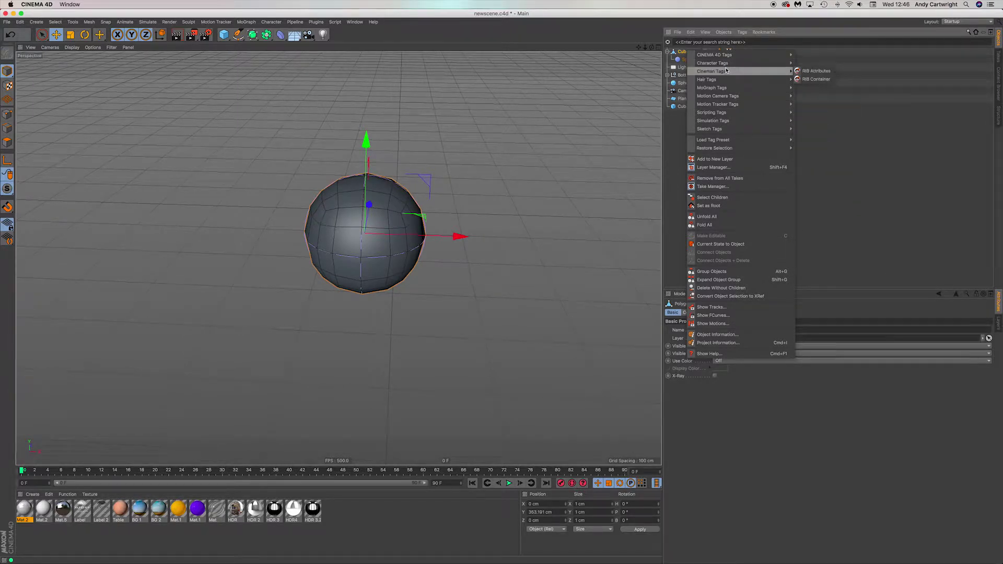
left_click(723, 244)
mouse_move(407, 216)
left_mouse_down("alt")
mouse_move(387, 224)
mouse_move(407, 216)
left_mouse_up("alt")
Detach the sculpting brushes as a floating palette and activate the Grab brush
left_click(189, 22)
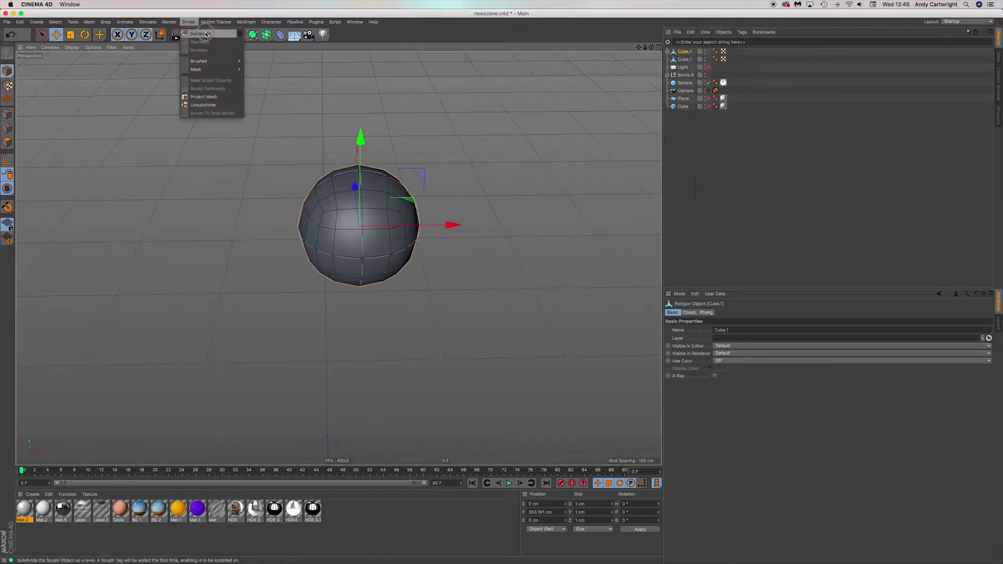
mouse_move(209, 60)
left_click(251, 57)
mouse_move(265, 53)
left_mouse_down()
mouse_move(388, 93)
mouse_move(642, 76)
left_mouse_up()
left_click(634, 96)
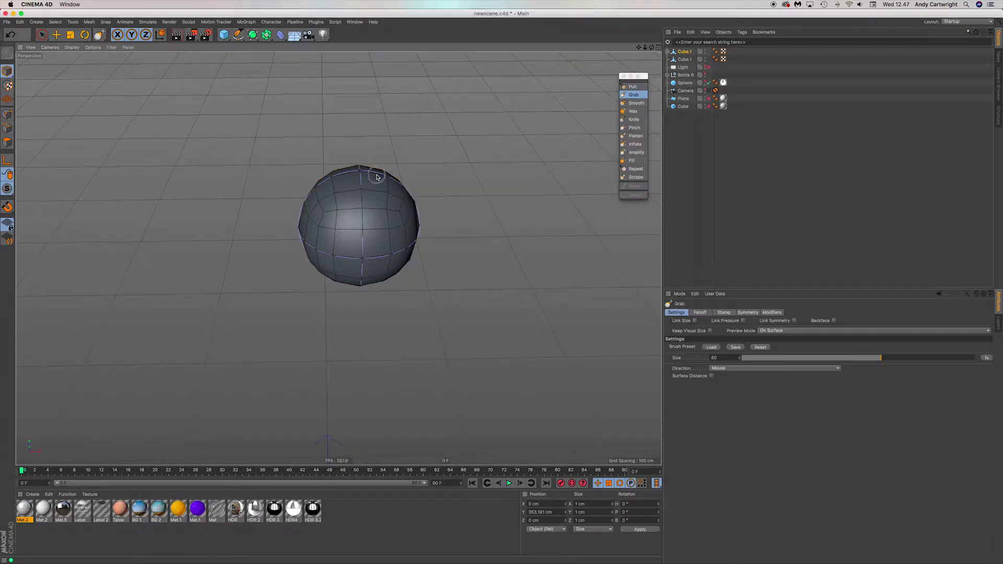
Delete the duplicate Cube.1 and select the Cube.1 that carries the Spherify deformer
left_click(684, 59)
left_click(667, 52)
key("Delete")
left_click(685, 52)
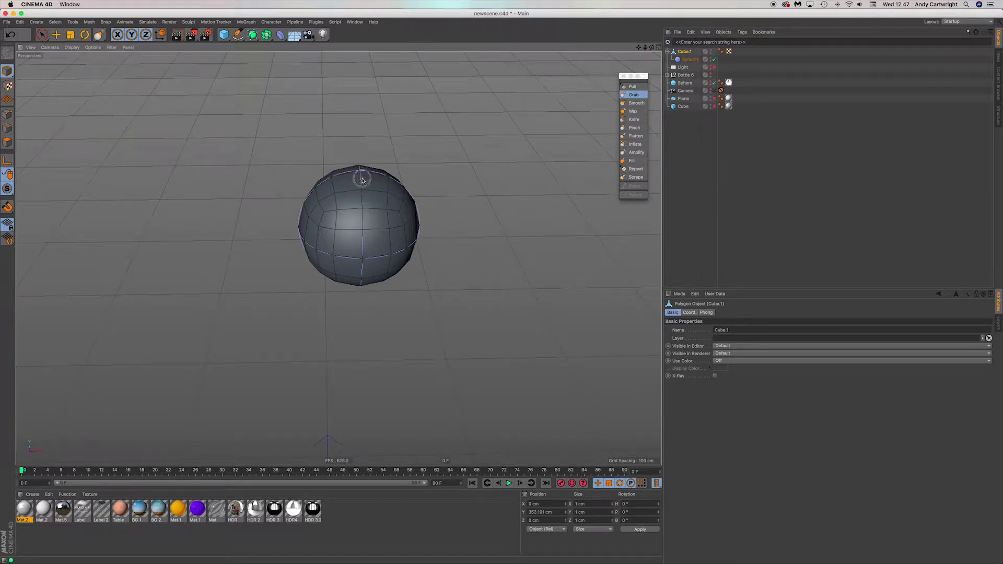
Try to reshape the top of the spherified cube with an enlarged Grab brush
left_click_drag(360, 189, 358, 179)
middle_click_drag(359, 183, 370, 183)
mouse_move(361, 185)
left_mouse_down("alt")
mouse_move(462, 224)
mouse_move(459, 256)
left_mouse_up("alt")
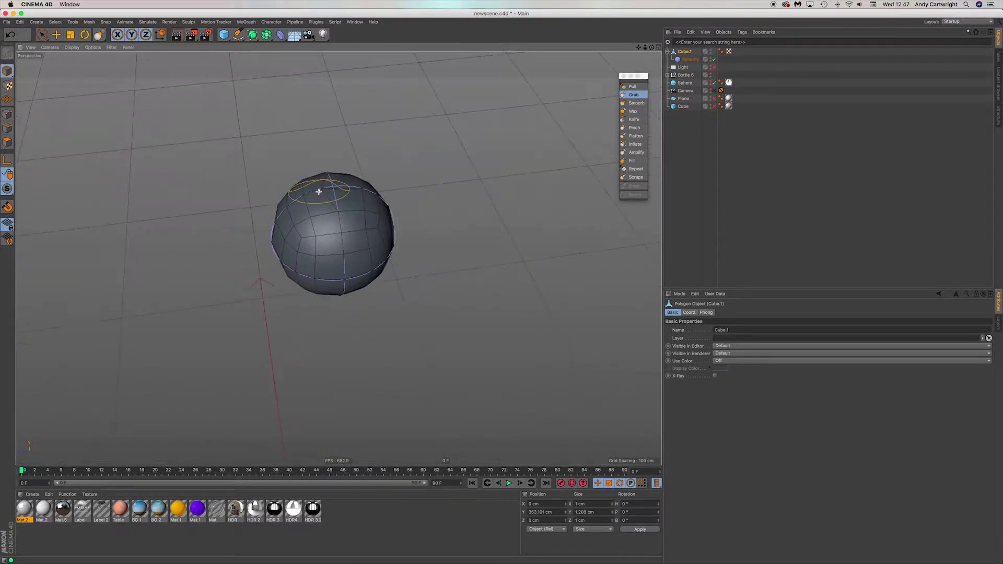
mouse_move(334, 193)
left_mouse_down()
mouse_move(339, 245)
mouse_move(387, 190)
mouse_move(390, 282)
left_mouse_up()
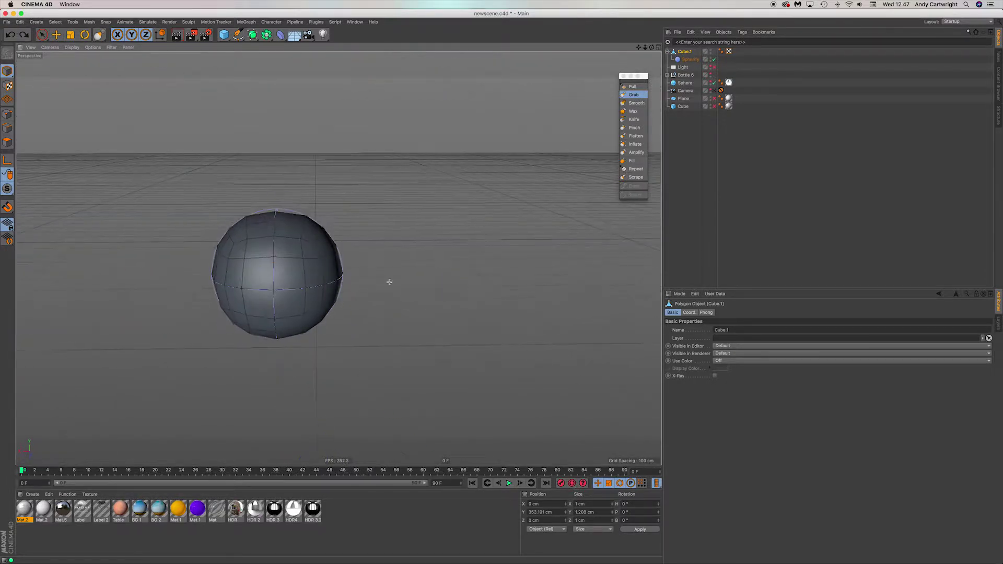
mouse_move(272, 202)
left_mouse_down("alt")
mouse_move(372, 243)
mouse_move(285, 212)
mouse_move(174, 274)
mouse_move(161, 245)
left_mouse_up("alt")
Set the Grab brush size to 167 and its preview mode to Screen
left_click(634, 94)
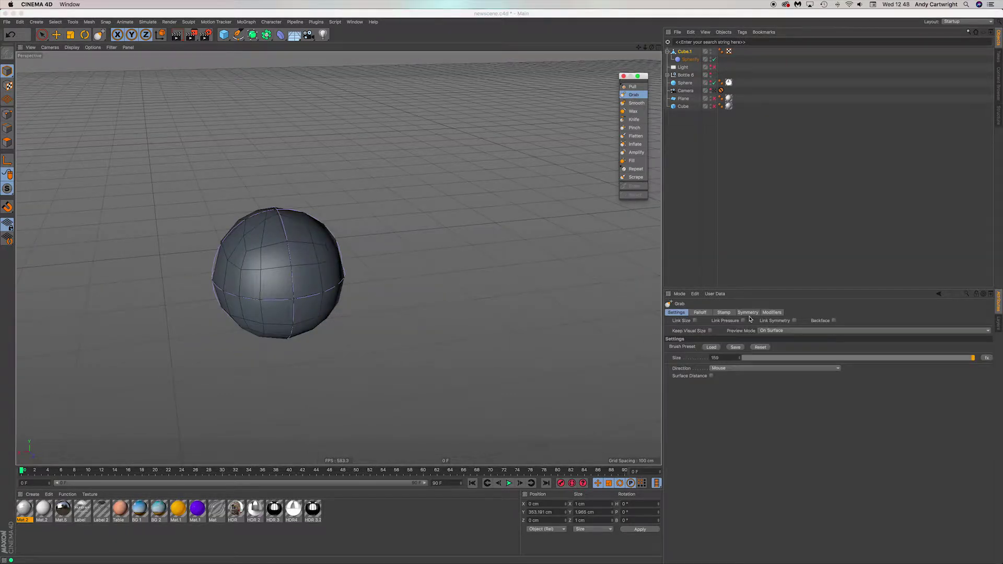
left_click_drag(725, 358, 678, 359)
type("167")
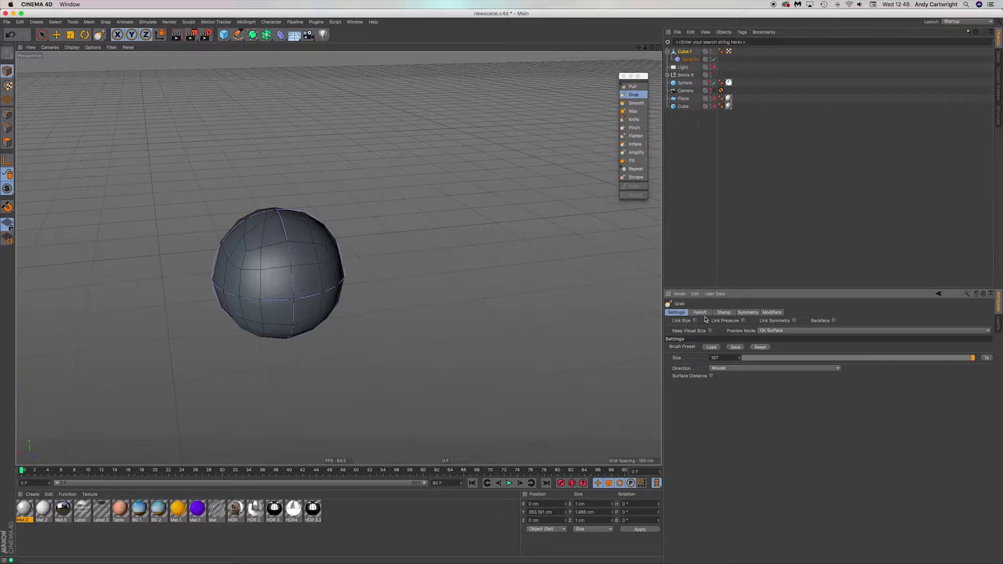
left_click(793, 333)
left_click(789, 349)
Try pulling the sphere's upper surface outward with the Grab brush, and undo the strokes
mouse_move(277, 221)
left_mouse_down()
mouse_move(276, 147)
mouse_move(275, 167)
left_mouse_up()
left_click_drag(288, 277, 269, 204, "alt")
mouse_move(283, 219)
left_mouse_down()
mouse_move(278, 116)
mouse_move(300, 280)
mouse_move(148, 287)
left_mouse_up()
key("super+z")
key("super+z")
key("super+z")
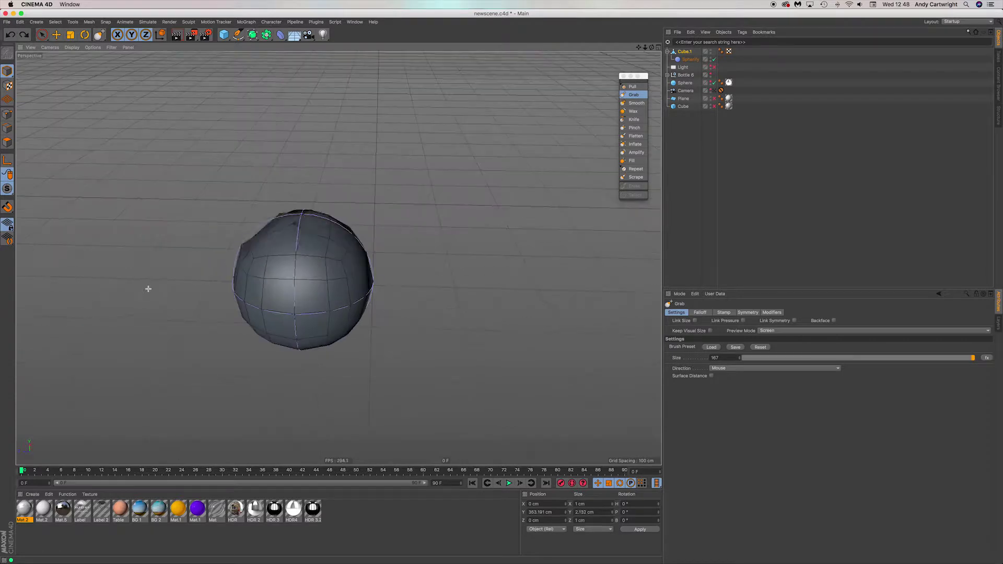
Try pulling the front of the sphere upward with the Grab brush, and undo the stroke
mouse_move(306, 244)
left_mouse_down("alt")
mouse_move(421, 225)
mouse_move(454, 272)
left_mouse_up("alt")
middle_click_drag(291, 282, 364, 327, "alt")
mouse_move(364, 327)
left_mouse_down("alt")
mouse_move(341, 291)
mouse_move(358, 130)
mouse_move(352, 393)
mouse_move(356, 264)
left_mouse_up("alt")
mouse_move(332, 309)
left_mouse_down("alt")
mouse_move(401, 280)
mouse_move(334, 305)
left_mouse_up("alt")
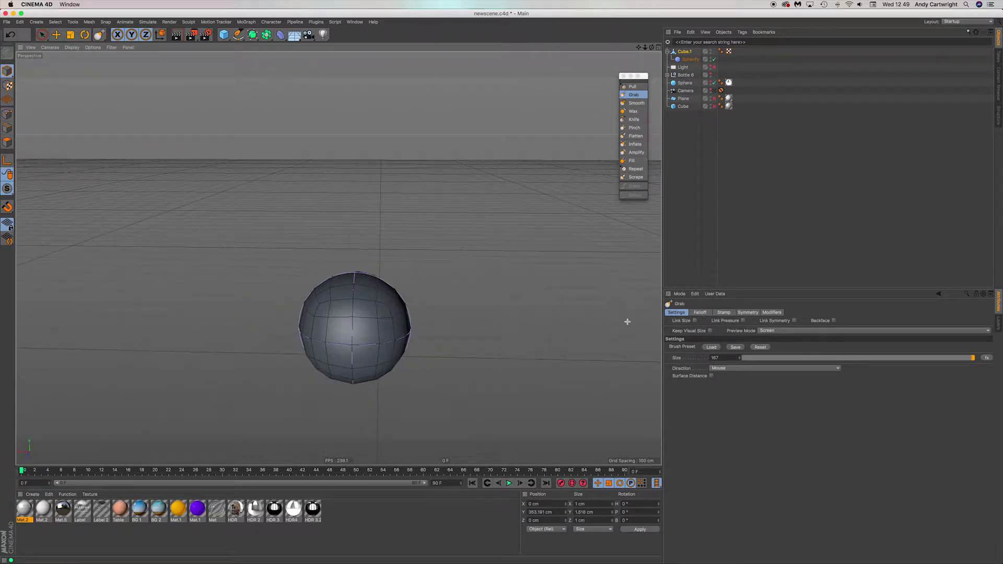
scroll(376, 364, "up", 5)
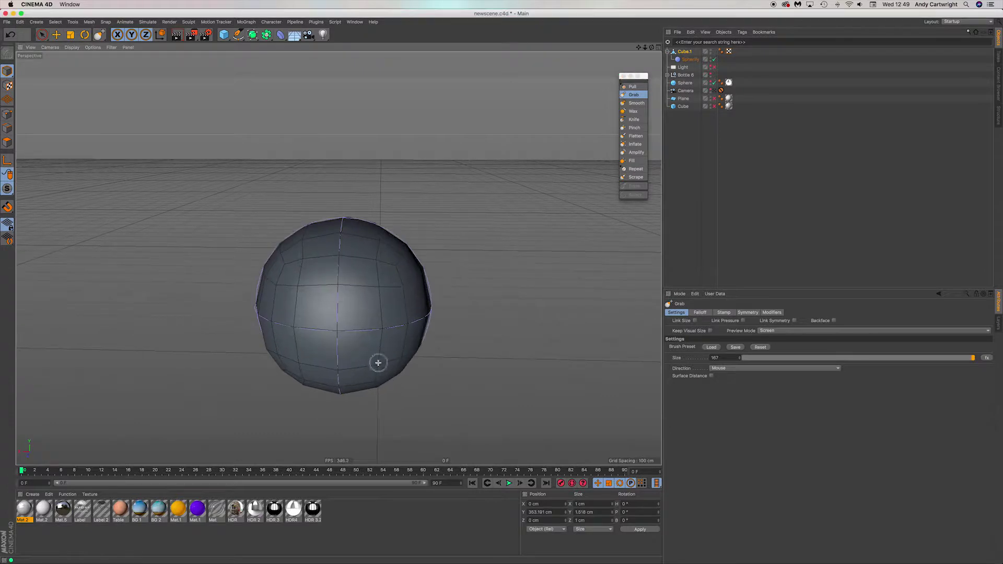
mouse_move(351, 340)
left_mouse_down()
mouse_move(531, 448)
mouse_move(342, 289)
left_mouse_up()
key("super+z")
scroll(363, 346, "down", 5)
left_click_drag(361, 335, 387, 250, "alt")
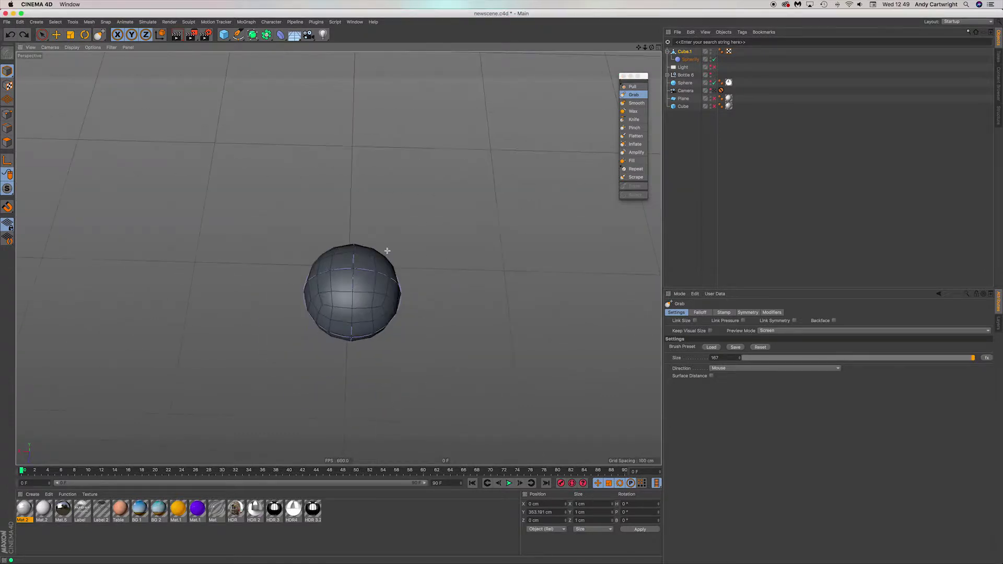
Undo the distorted sculpting on the sphere, try a different radius on its Spherify deformer, and undo that change
left_click(714, 60)
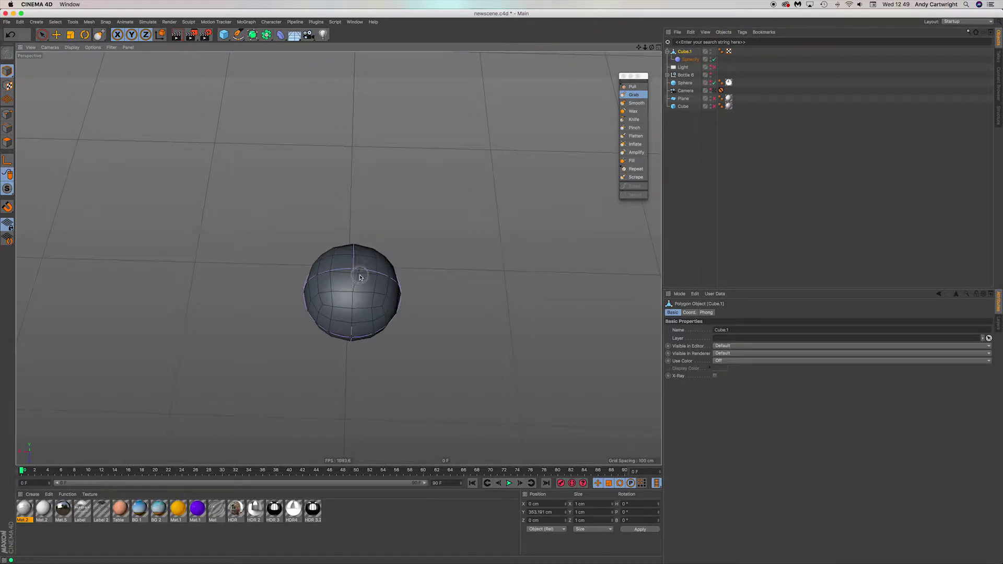
scroll(360, 272, "up", 5)
left_click_drag(359, 271, 338, 258, "alt")
left_click(7, 114)
left_click(7, 71)
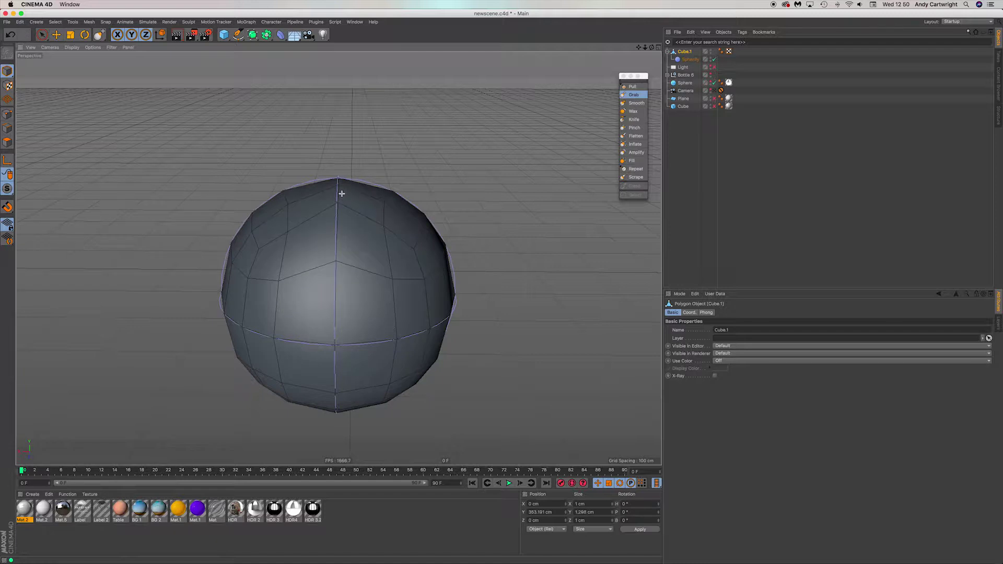
key("super+z")
left_click(690, 59)
left_click_drag(722, 330, 723, 320)
key("super+z")
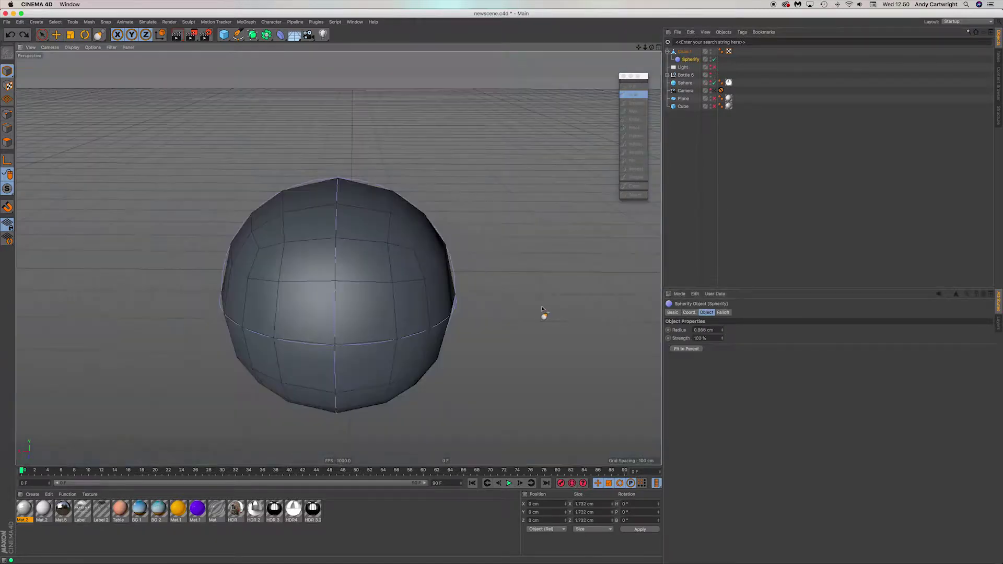
Try a Grab stroke down the front of Cube.1, undo it, and check the Pinch and Pull brush settings
scroll(542, 309, "down", 5)
left_click(684, 52)
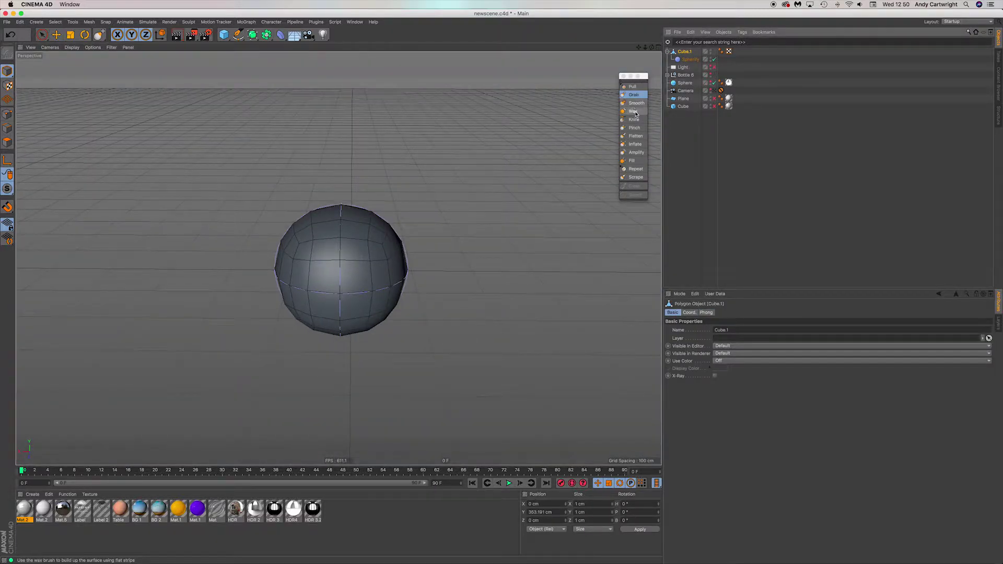
mouse_move(343, 221)
left_mouse_down()
mouse_move(343, 236)
mouse_move(399, 253)
mouse_move(347, 223)
mouse_move(370, 254)
mouse_move(362, 279)
left_mouse_up()
key("super+z")
left_click(633, 128)
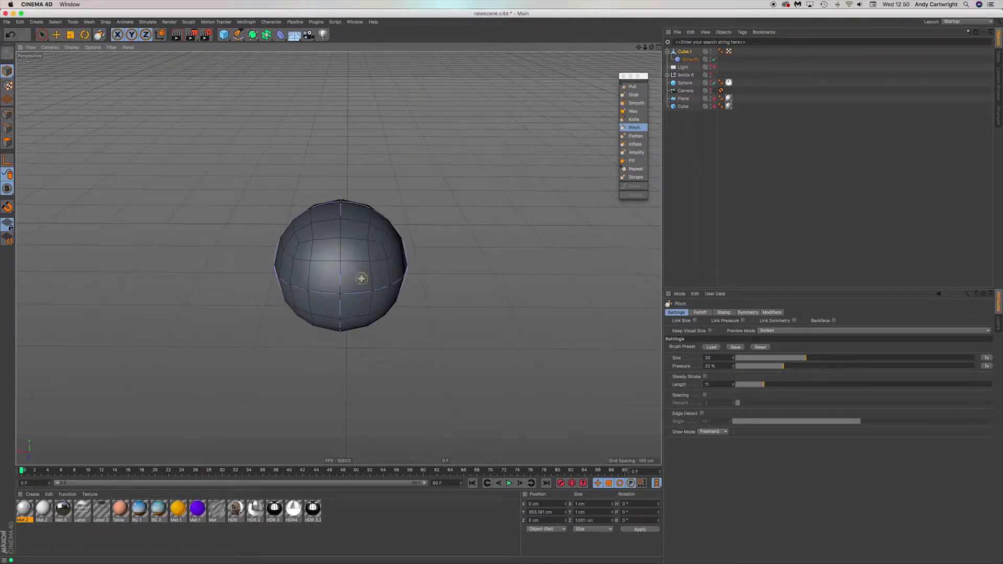
left_click(632, 86)
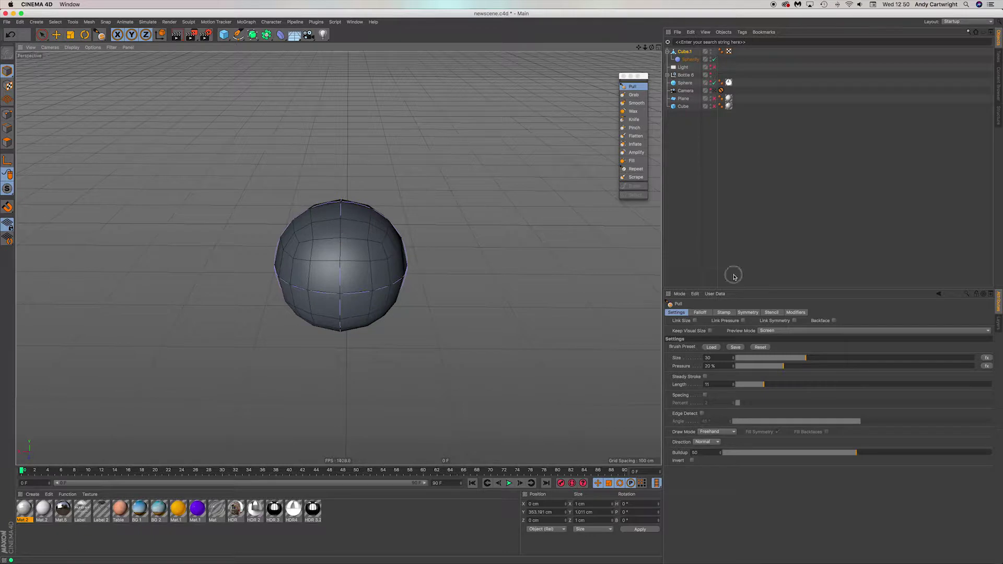
Stretch the top of Cube.1 upward with the Grab brush, inspect its undeformed points, and return to Model mode
left_click(633, 94)
left_click_drag(348, 267, 350, 266)
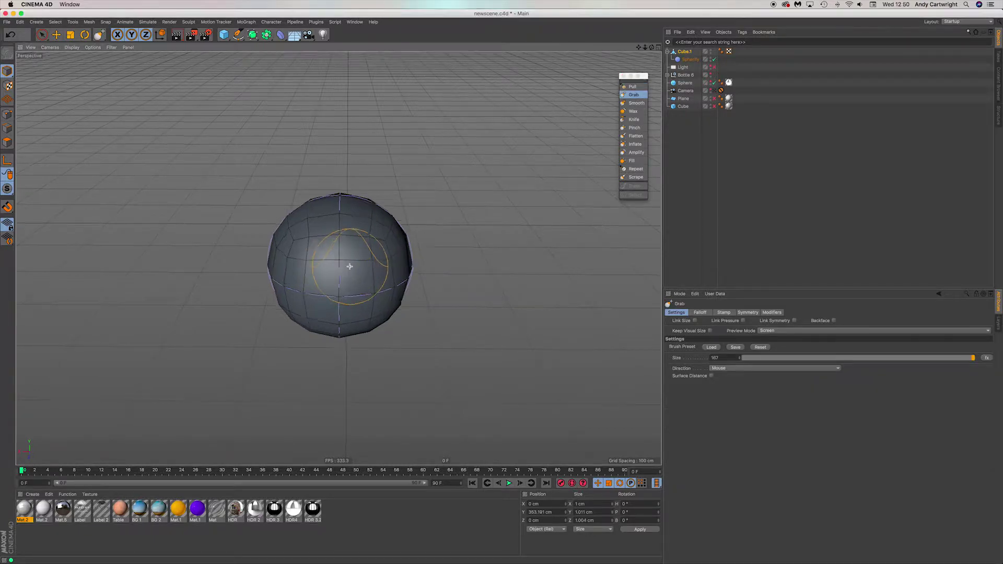
right_click_drag(350, 266, 360, 235, "alt")
mouse_move(325, 303)
left_mouse_down("alt")
mouse_move(340, 258)
mouse_move(345, 143)
left_mouse_up("alt")
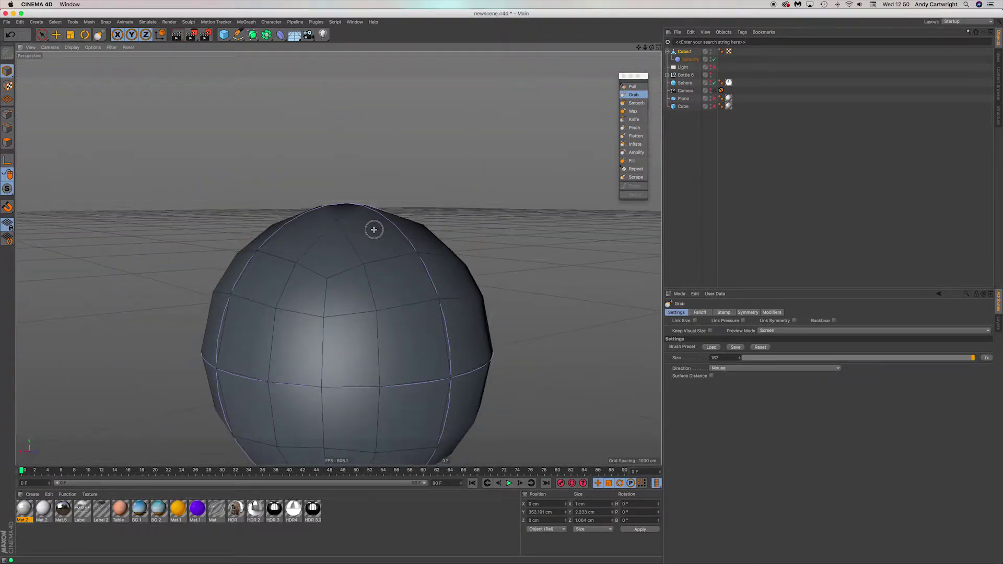
left_click_drag(374, 230, 367, 224, "alt")
right_click_drag(368, 224, 359, 280, "alt")
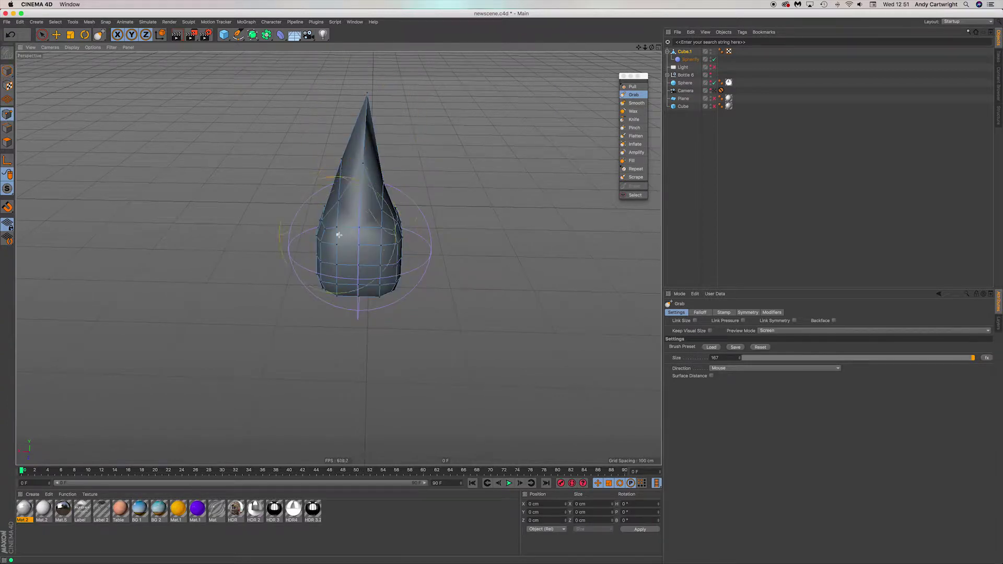
left_click(7, 72)
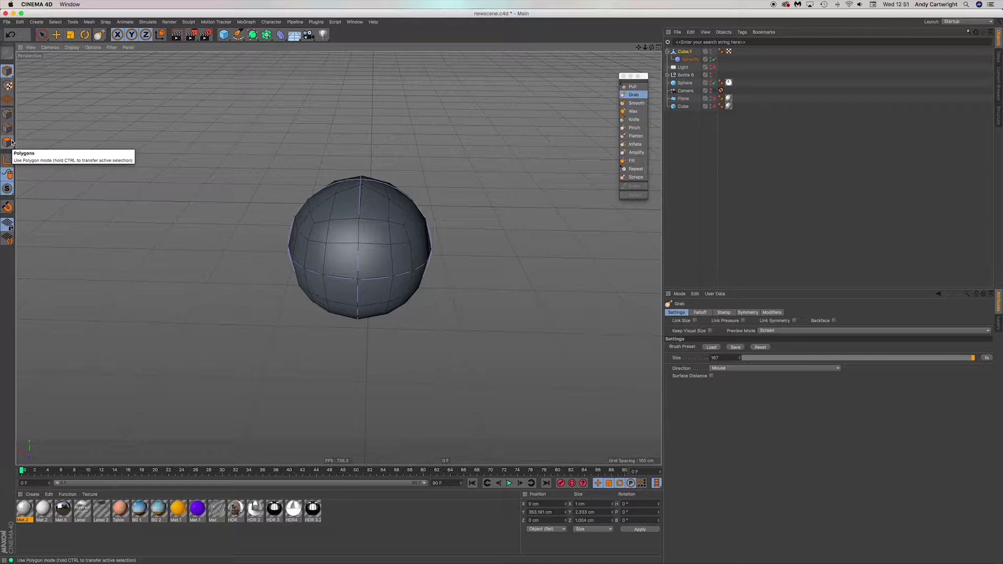
Bake the Spherify deformation into a new Cube.1 mesh, delete the original with its deformer, and select the new mesh
right_click(684, 51)
left_click(720, 245)
left_click(684, 52)
key("Delete")
left_click(684, 51)
Pull the top of the sphere upward with the Grab brush into an egg shape about 2.14 cm tall
left_click_drag(360, 201, 359, 170)
mouse_move(350, 226)
left_mouse_down("alt")
mouse_move(366, 216)
mouse_move(361, 228)
mouse_move(446, 224)
mouse_move(373, 221)
left_mouse_up("alt")
mouse_move(287, 211)
left_mouse_down()
mouse_move(287, 180)
mouse_move(374, 209)
left_mouse_up()
mouse_move(220, 230)
left_mouse_down()
mouse_move(217, 183)
mouse_move(206, 239)
mouse_move(182, 237)
left_mouse_up()
scroll(218, 201, "down", 3)
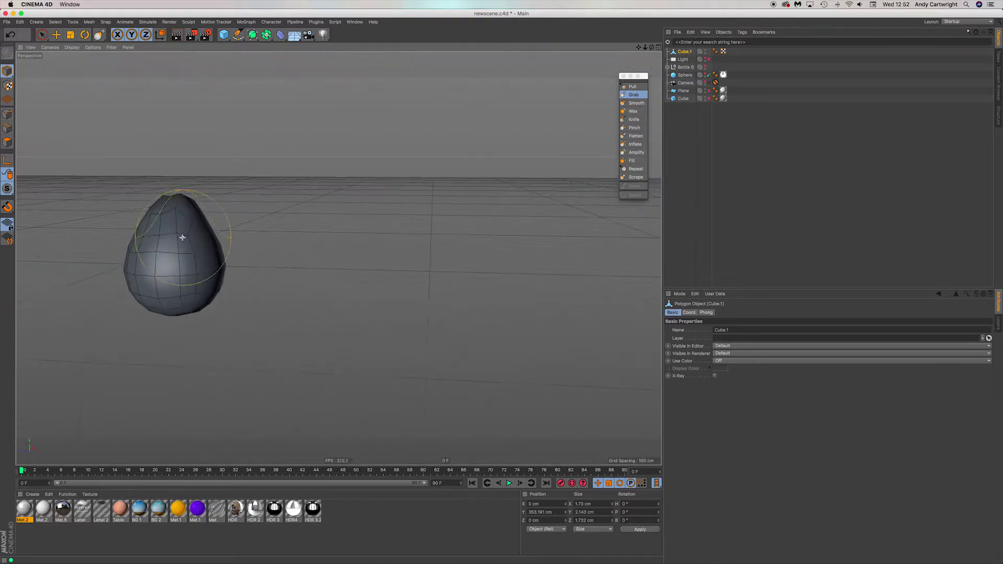
Push the egg's upper sides inward with Grab strokes to taper it toward the tip
middle_click_drag(182, 237, 366, 225, "alt")
scroll(368, 235, "up", 2)
mouse_move(348, 204)
left_mouse_down()
mouse_move(349, 179)
mouse_move(284, 203)
mouse_move(293, 230)
left_mouse_up()
scroll(348, 210, "up", 4)
left_click_drag(470, 186, 412, 197)
scroll(503, 188, "down", 5)
scroll(504, 187, "up", 5)
middle_click_drag(510, 245, 350, 255, "alt")
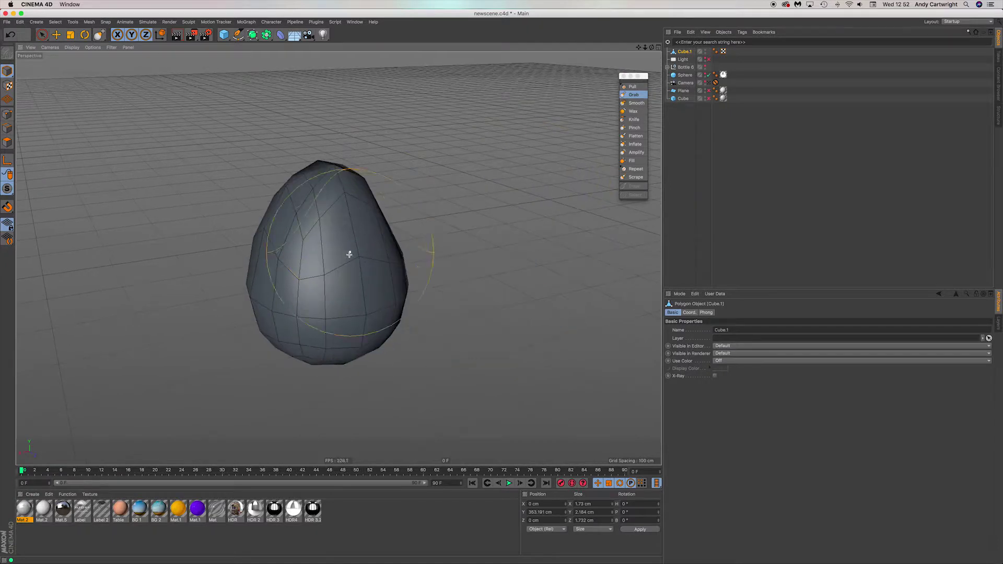
Pull the egg's tip slightly higher with the Grab brush, to about 2.22 cm overall height
scroll(333, 296, "up", 3)
mouse_move(346, 231)
left_mouse_down("alt")
mouse_move(340, 215)
mouse_move(305, 225)
mouse_move(335, 207)
left_mouse_up("alt")
left_click_drag(301, 161, 301, 151)
middle_click_drag(370, 271, 338, 258)
left_click_drag(359, 214, 392, 232, "alt")
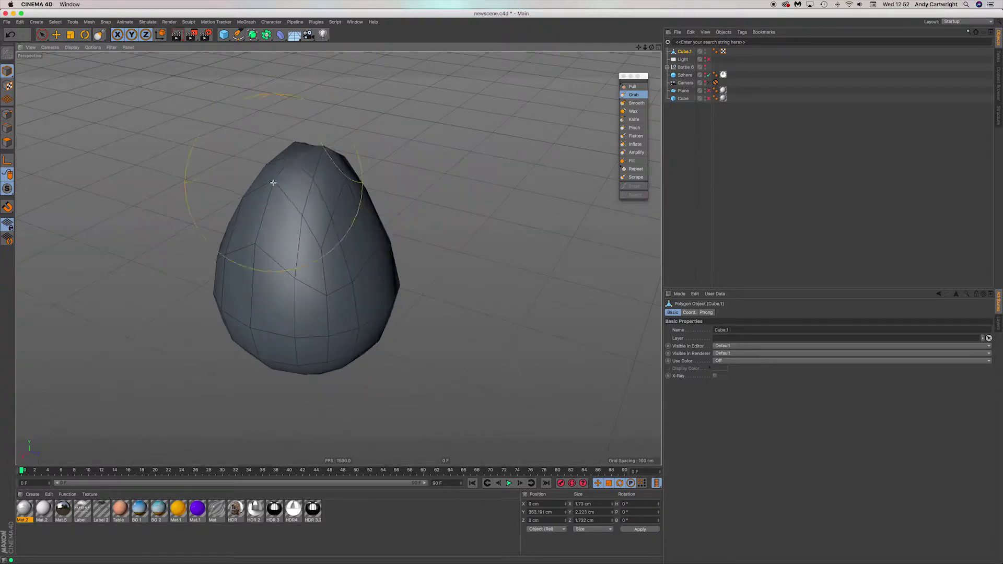
Set the Grab brush size to 56 and push in the lower side of the egg
left_click(633, 95)
left_click(872, 358)
left_click_drag(345, 233, 449, 217, "alt")
scroll(246, 285, "up", 3)
left_click_drag(247, 285, 381, 241, "alt")
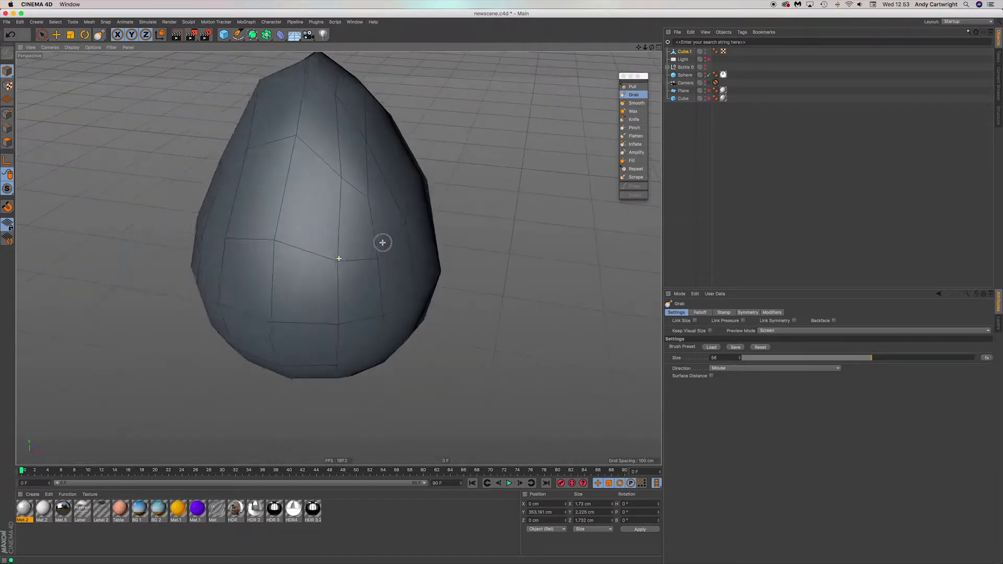
scroll(424, 223, "down", 3)
scroll(287, 278, "up", 3)
left_click_drag(287, 278, 347, 274, "alt")
scroll(347, 273, "down", 3)
mouse_move(420, 289)
left_mouse_down()
mouse_move(315, 273)
mouse_move(410, 291)
left_mouse_up()
Refine the opposite lower side of the egg with a short upward Grab stroke
left_click_drag(324, 190, 289, 168, "alt")
mouse_move(324, 280)
left_mouse_down("alt")
mouse_move(256, 303)
mouse_move(305, 310)
mouse_move(415, 280)
mouse_move(337, 298)
left_mouse_up("alt")
left_click_drag(273, 292, 217, 313, "alt")
scroll(199, 304, "up", 3)
middle_click_drag(197, 304, 218, 306, "alt")
left_click_drag(228, 299, 236, 258)
scroll(236, 297, "down", 3)
Add a Smoothing deformer as a child of Cube.1 and set its strength to 15%
left_click_drag(280, 36, 320, 143)
left_click(684, 60)
left_click_drag(687, 52, 687, 61)
left_click(728, 344)
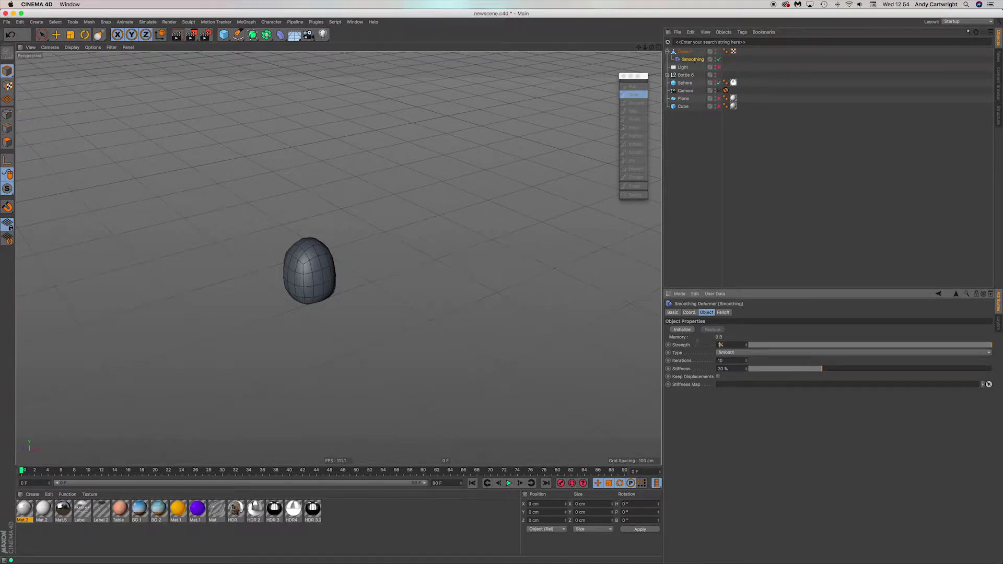
type("5")
key("Return")
Close the floating sculpting brush palette, switch to Live Selection, and clear the selection
left_click(623, 77)
mouse_move(338, 257)
left_mouse_down("alt")
mouse_move(318, 307)
mouse_move(320, 333)
left_mouse_up("alt")
scroll(209, 172, "down", 5)
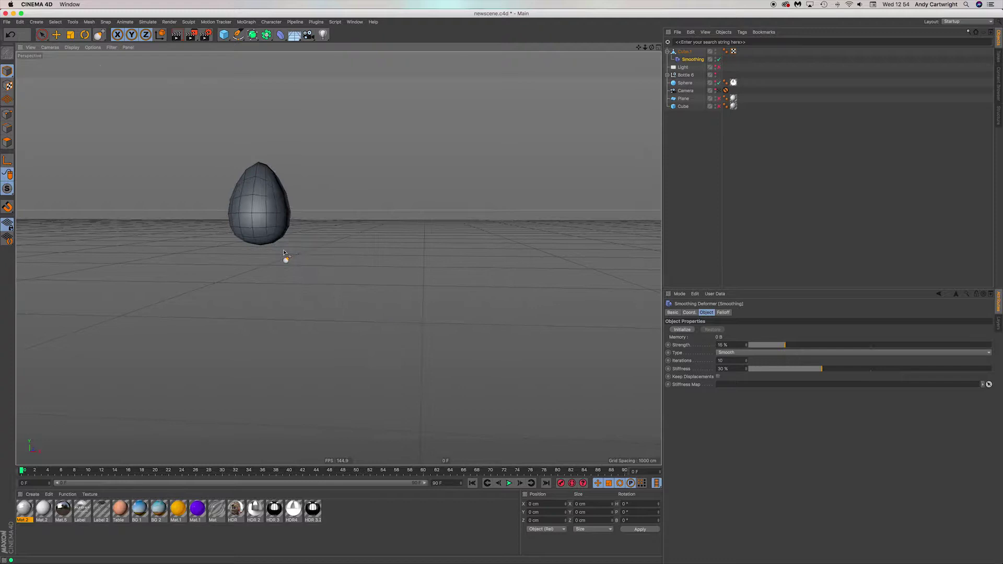
left_click(41, 34)
left_click(379, 273)
scroll(259, 212, "down", 6)
mouse_move(259, 212)
left_mouse_down("alt")
mouse_move(248, 188)
mouse_move(250, 204)
left_mouse_up("alt")
scroll(251, 204, "down", 4)
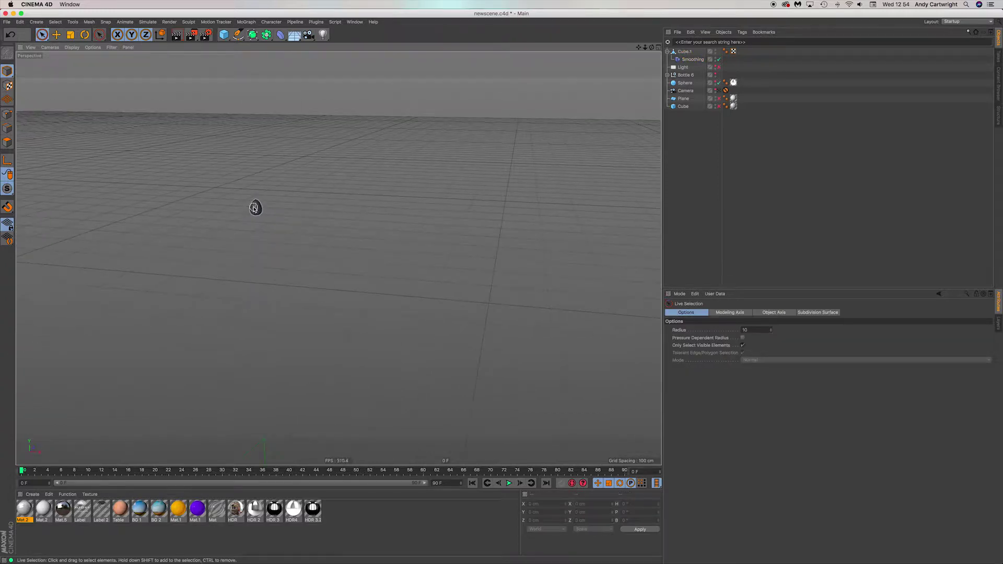
Make the hidden juice bottle visible again in the scene
left_click(716, 74)
left_click(715, 76)
scroll(275, 232, "up", 8)
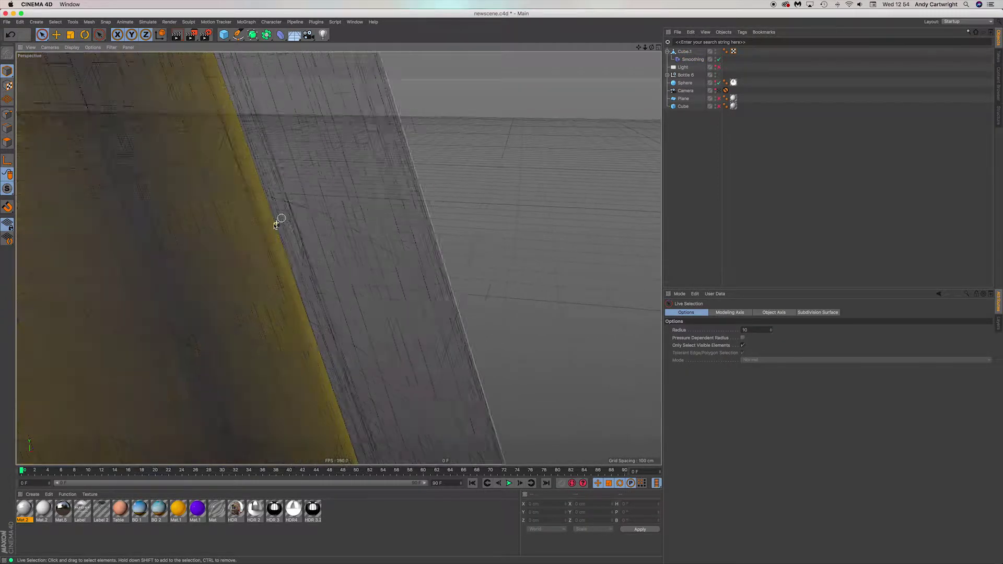
Move Cube.1 along the X axis out of the bottle, to about X 144.8 cm
left_click(684, 51)
left_click(667, 51)
left_click_drag(369, 231, 648, 250)
scroll(323, 196, "down", 5)
scroll(323, 196, "down", 3)
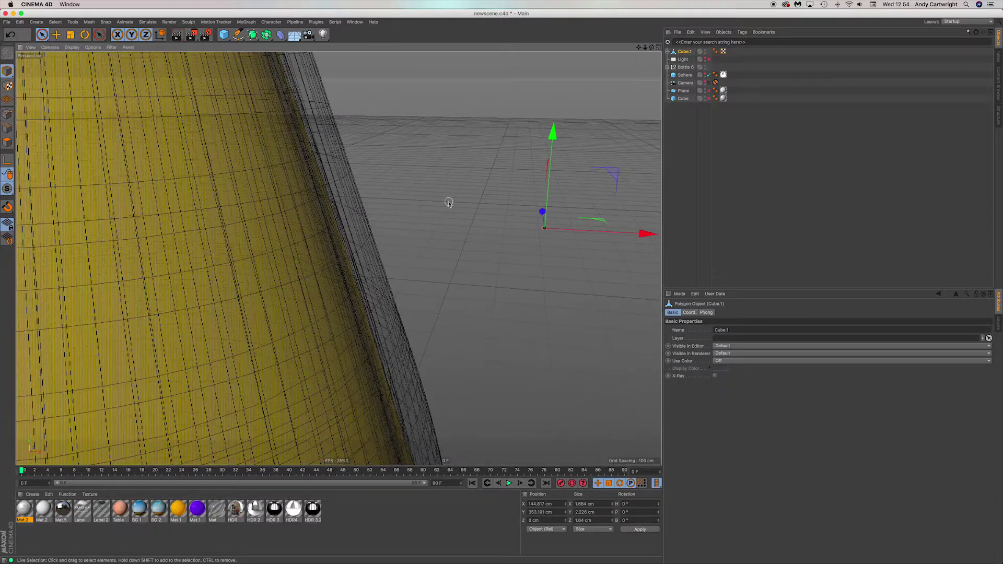
scroll(539, 172, "down", 3)
middle_click_drag(540, 172, 421, 222, "alt")
scroll(408, 271, "up", 8)
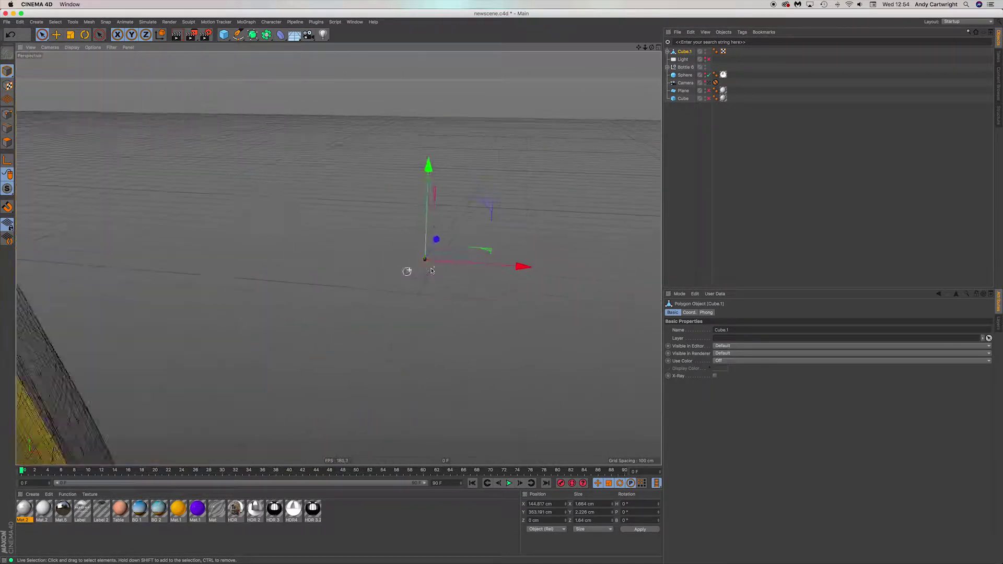
Compare the size and placement of Cube.1 with the bottle from several distances, and select the mesh
left_click(691, 312)
scroll(511, 242, "down", 10)
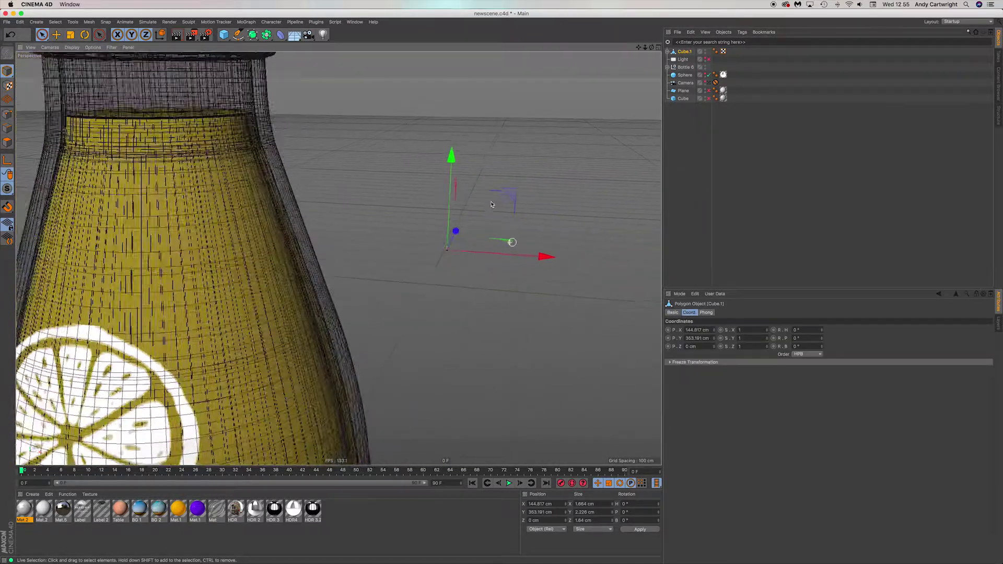
left_click(481, 359)
left_click_drag(480, 358, 481, 338, "alt")
middle_click_drag(481, 338, 418, 283, "alt")
left_click_drag(418, 283, 401, 292, "alt")
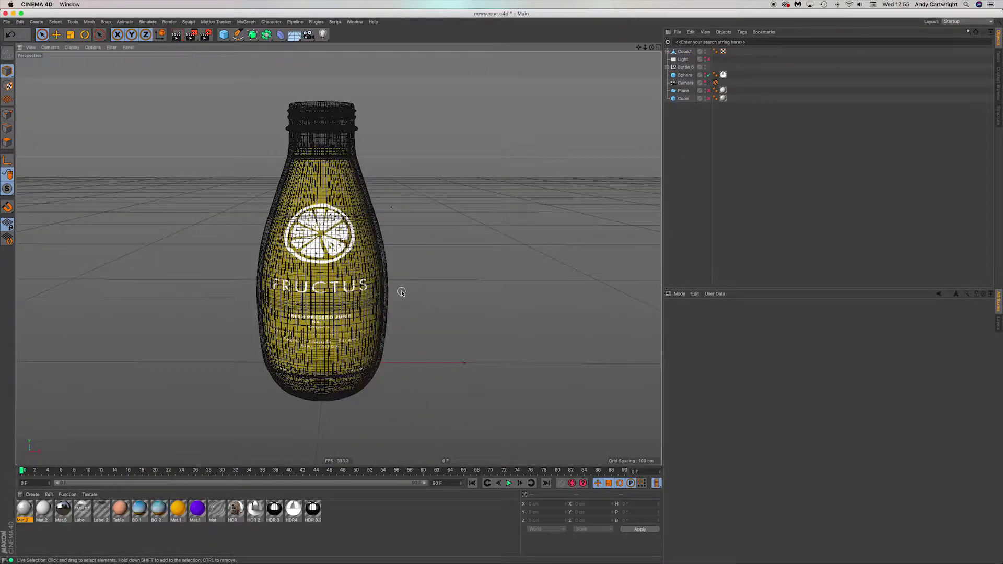
left_click(384, 207)
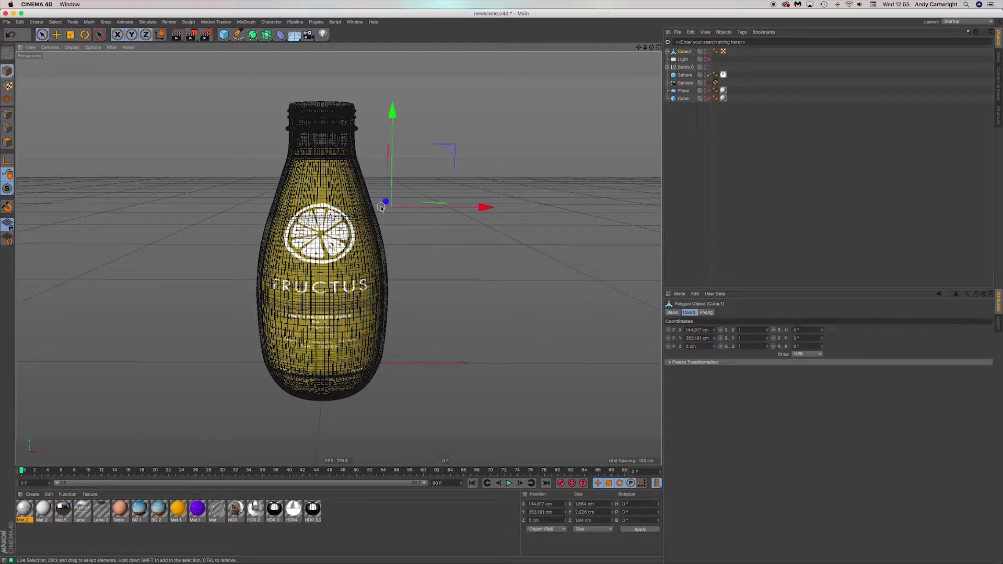
type("1")
key("Return")
left_click_drag(384, 184, 338, 261, "alt")
scroll(398, 215, "up", 8)
scroll(399, 215, "up", 10)
middle_click_drag(399, 212, 340, 258, "alt")
scroll(353, 226, "down", 10)
Try enlarging Cube.1 freehand with the Scale tool, and undo each attempt
key("t")
left_click_drag(346, 140, 344, 67)
key("super+z")
left_click_drag(370, 172, 640, 277)
key("super+z")
left_click_drag(441, 248, 511, 250)
key("super+z")
Set the size of Cube.1 to 10.664 cm in X, 20.226 cm in Y and 10.64 cm in Z
left_click(577, 504)
type("0")
key("Return")
left_click(577, 513)
type("0")
left_click(577, 520)
type("0")
key("Return")
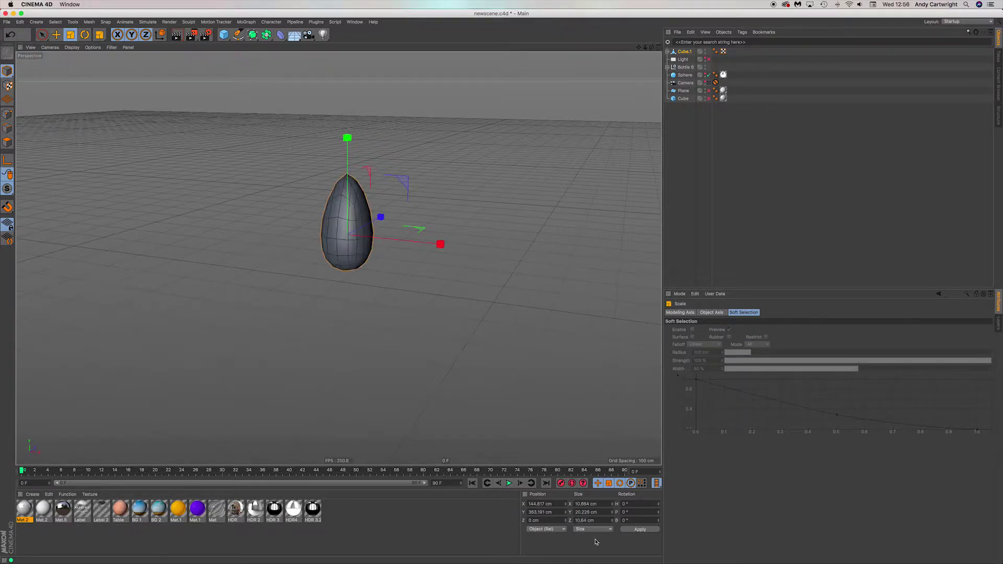
Widen Cube.1 to 15.664 cm in X and 13.64 cm in Z, judging its proportions beside the bottle
left_click(472, 331)
scroll(472, 331, "down", 2)
left_click_drag(341, 298, 230, 341, "alt")
middle_click_drag(231, 341, 452, 206, "alt")
right_click_drag(452, 206, 393, 290, "alt")
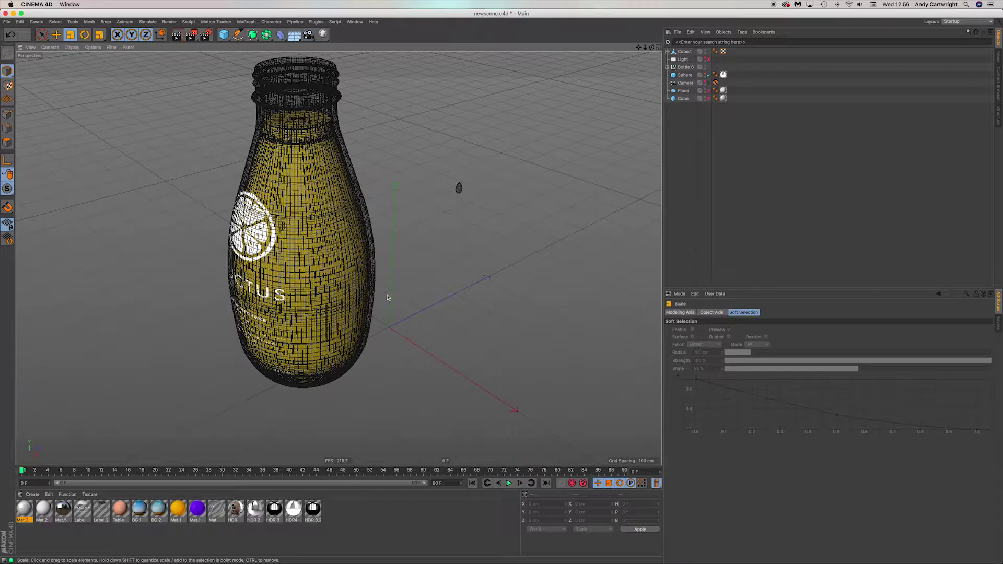
right_click_drag(453, 206, 455, 142, "alt")
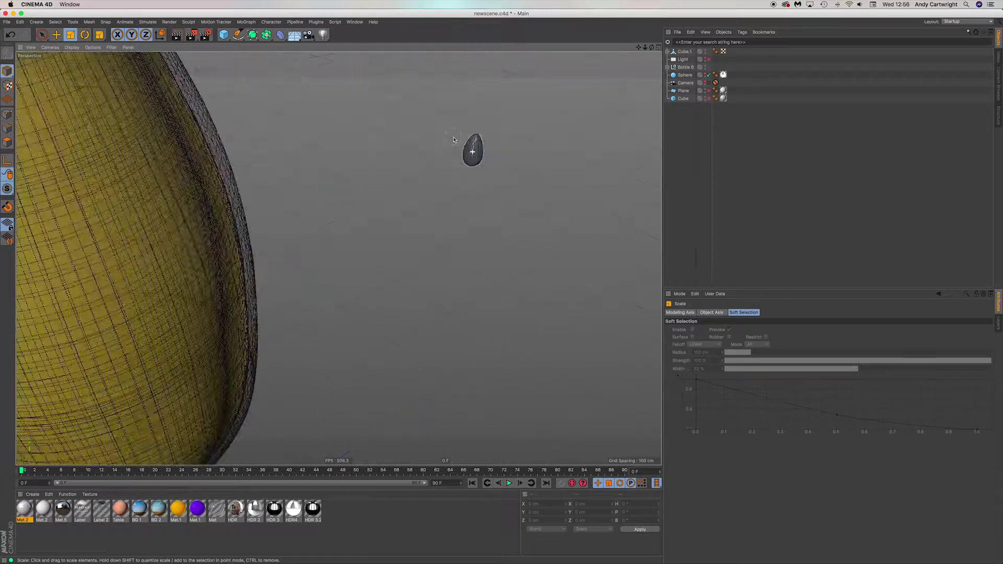
left_click_drag(455, 143, 503, 177, "alt")
left_click(467, 158)
left_click_drag(613, 505, 612, 464)
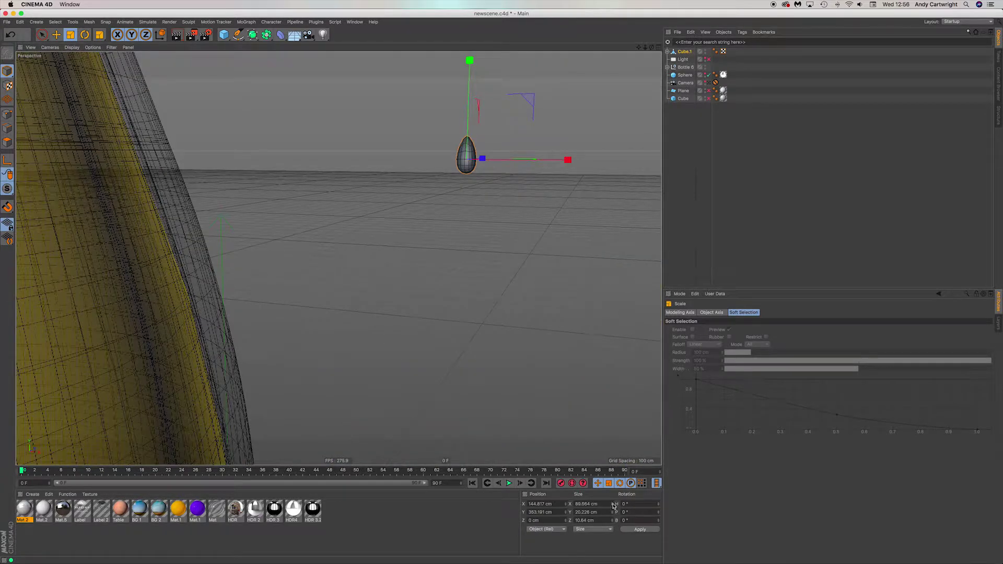
scroll(488, 193, "down", 5)
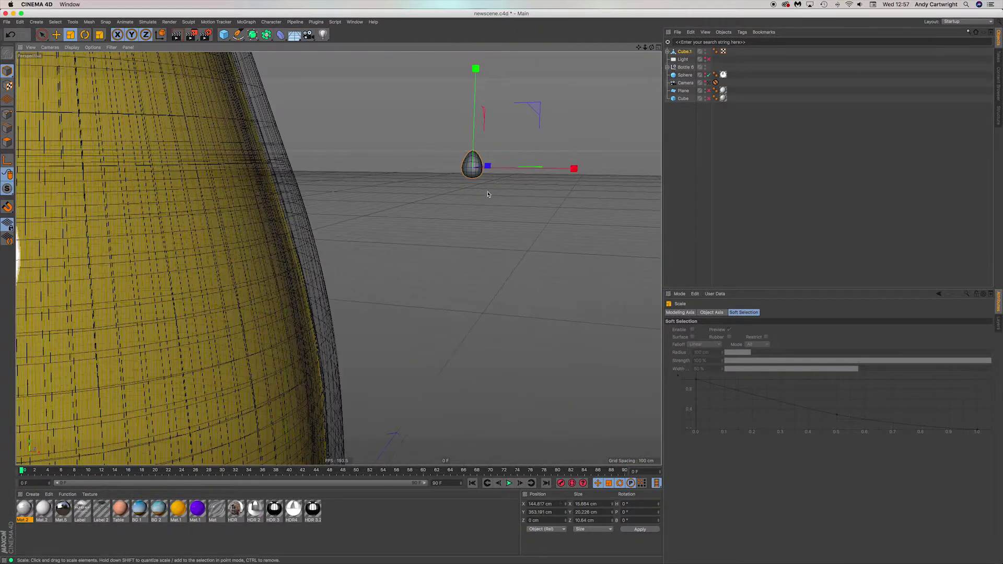
left_click_drag(489, 192, 338, 257, "alt")
scroll(584, 524, "up", 3)
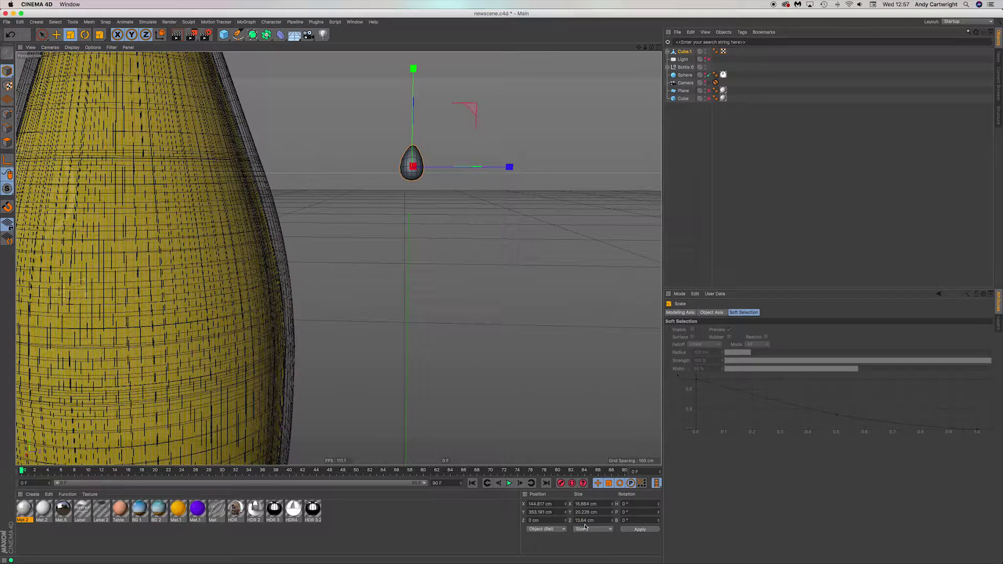
Bake the Smoothing deformation into a new Cube.1 mesh, delete the original, and select the new mesh
right_click(683, 53)
left_click(714, 244)
key("Delete")
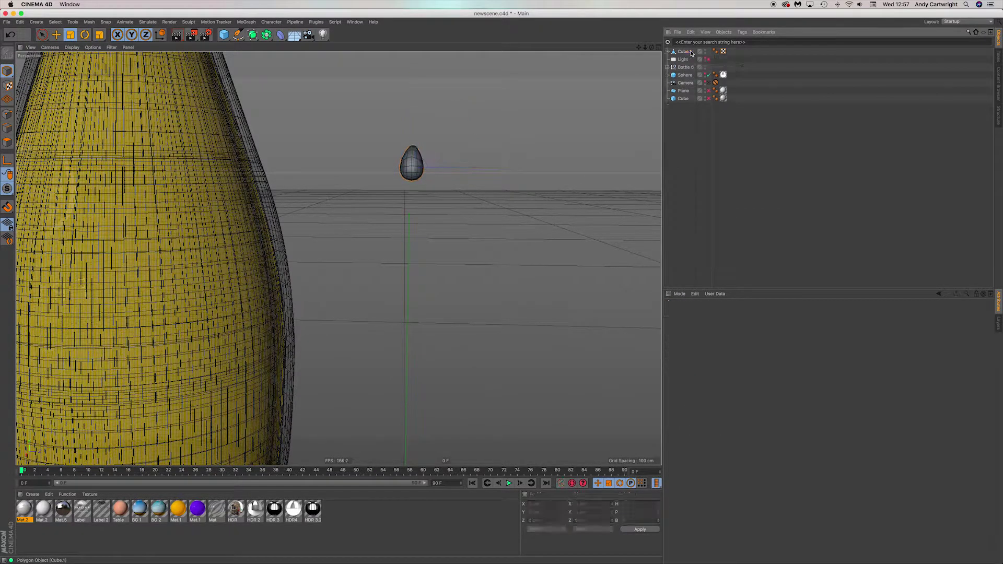
left_click(685, 51)
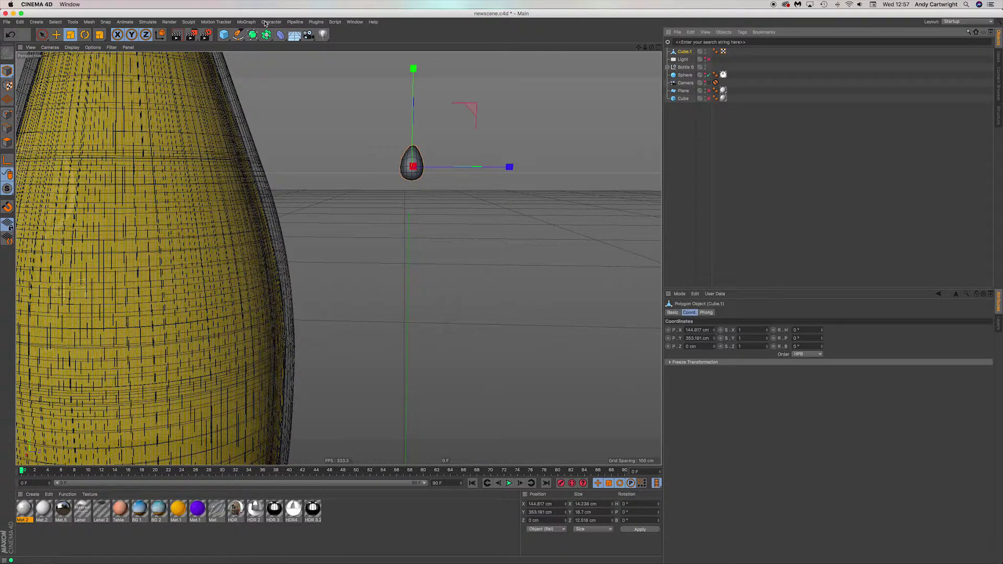
Add a MoGraph Cloner as the parent of Cube.1
left_click(246, 22)
left_click(255, 58, "alt")
scroll(423, 240, "down", 4)
middle_click_drag(430, 125, 410, 259, "alt")
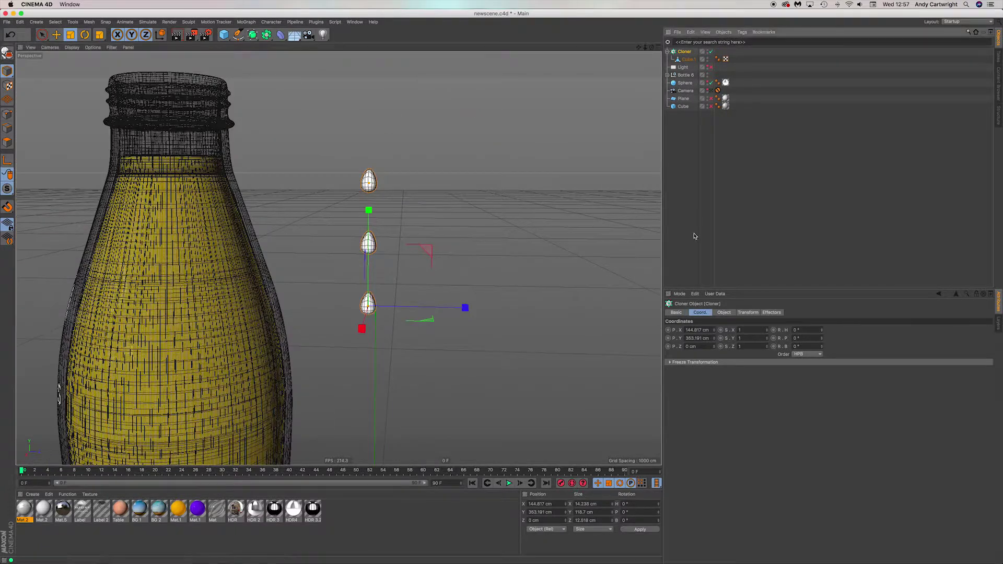
Set the Cloner to Object mode and link it to the Bottle 6 glass object nested inside the Bottle 6 group
left_click(723, 313)
left_click(714, 330)
left_click(712, 339)
left_click(989, 365)
left_click(686, 75)
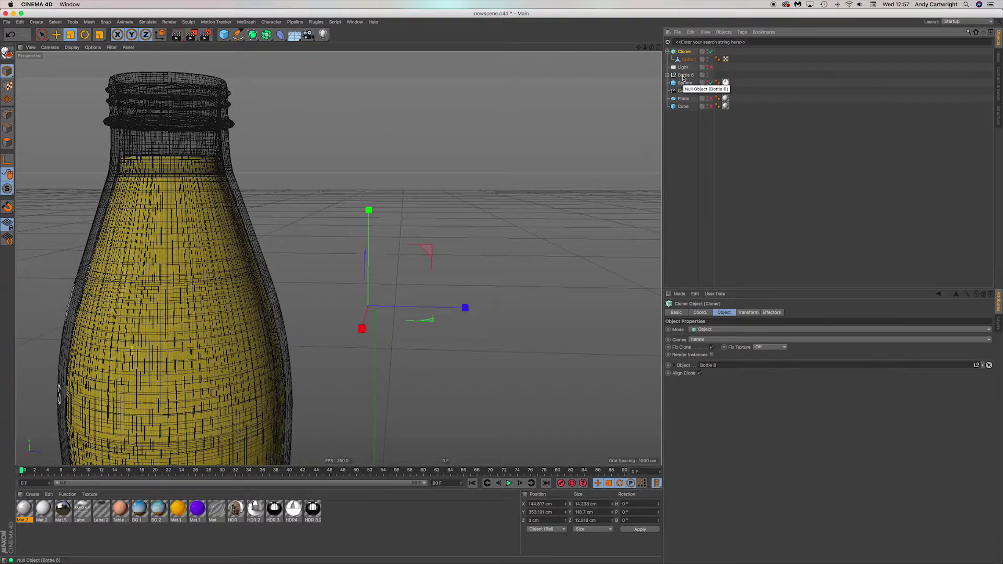
left_click(668, 76)
left_click(989, 365)
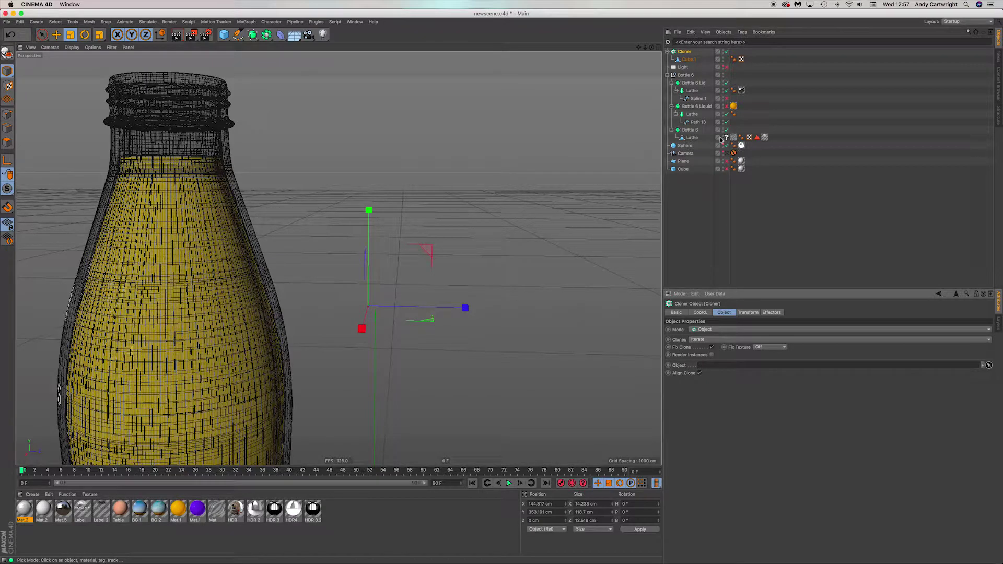
left_click(690, 130)
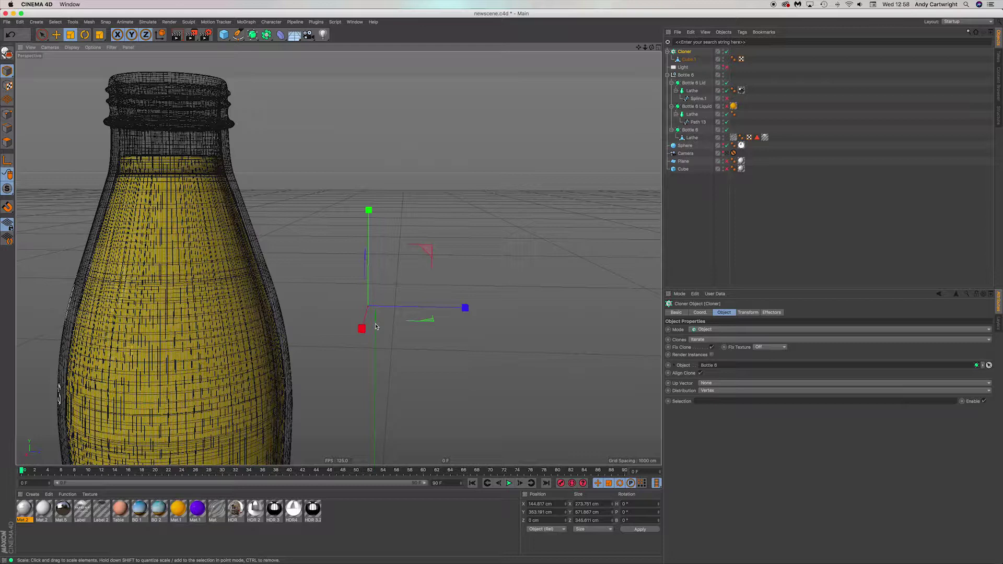
Switch the Cloner's distribution from vertices to Surface, disabling the Cloner temporarily during the change
scroll(375, 326, "up", 6)
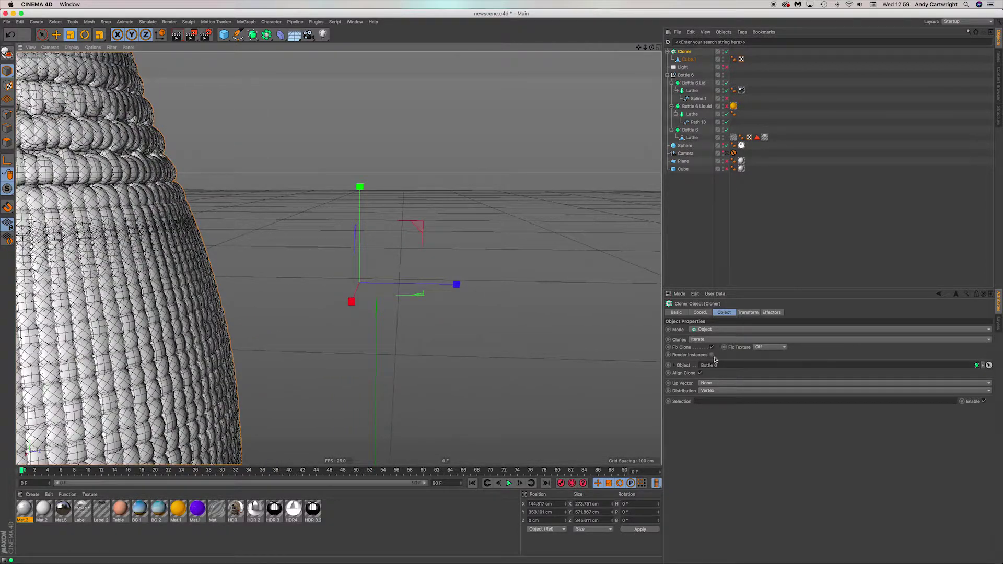
left_click(716, 340)
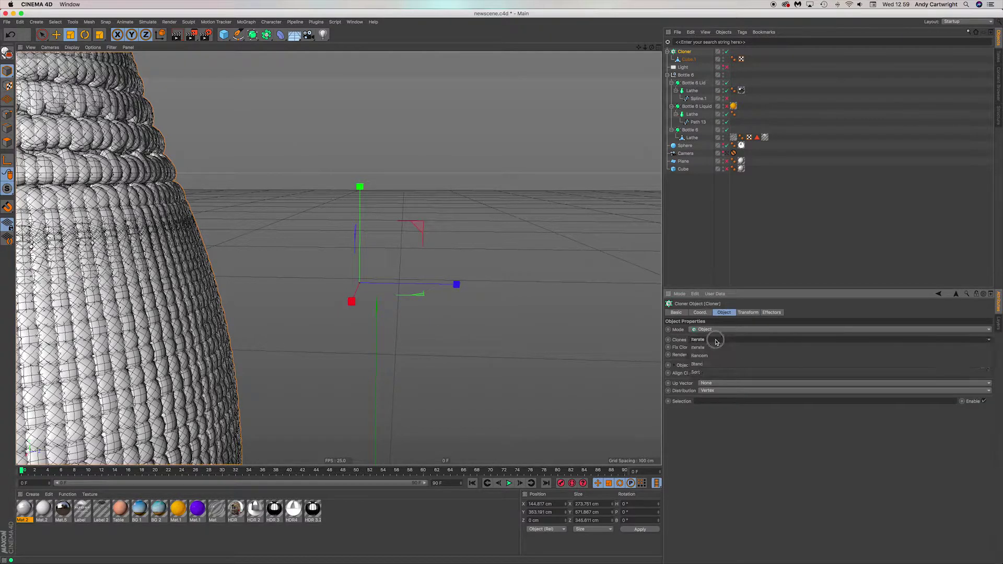
scroll(291, 338, "down", 4)
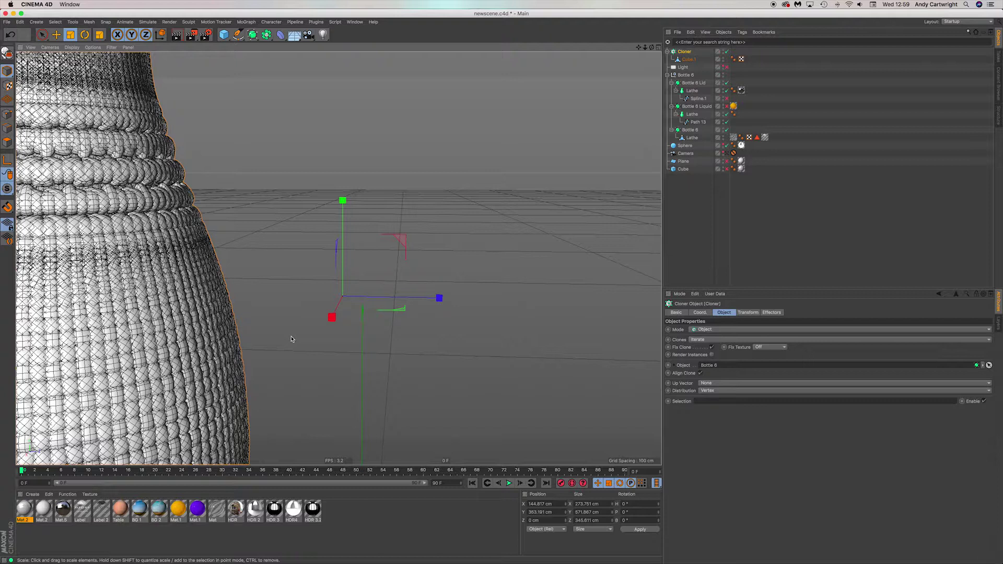
middle_click_drag(168, 294, 377, 303, "alt")
right_click_drag(378, 303, 233, 315, "alt")
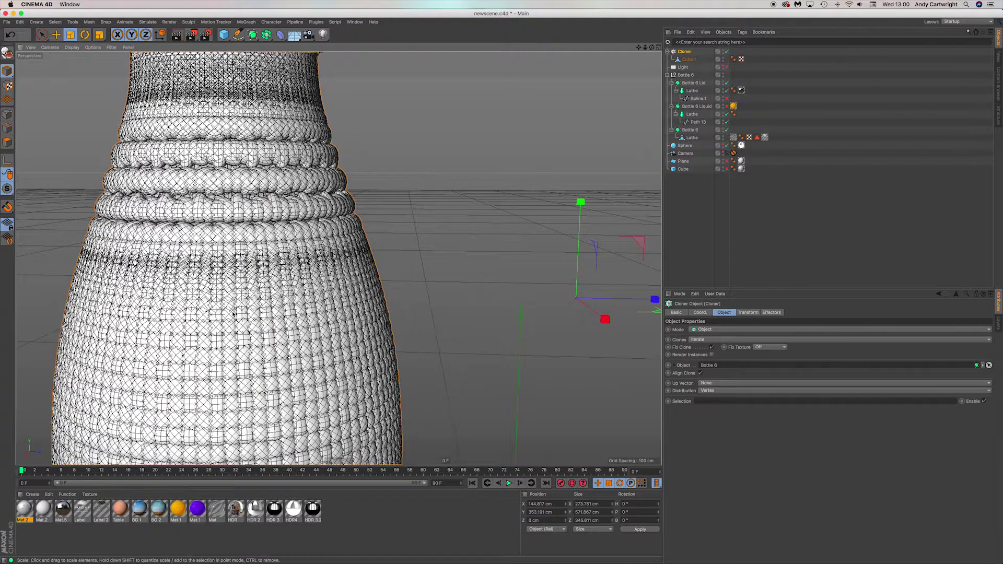
scroll(233, 314, "down", 5)
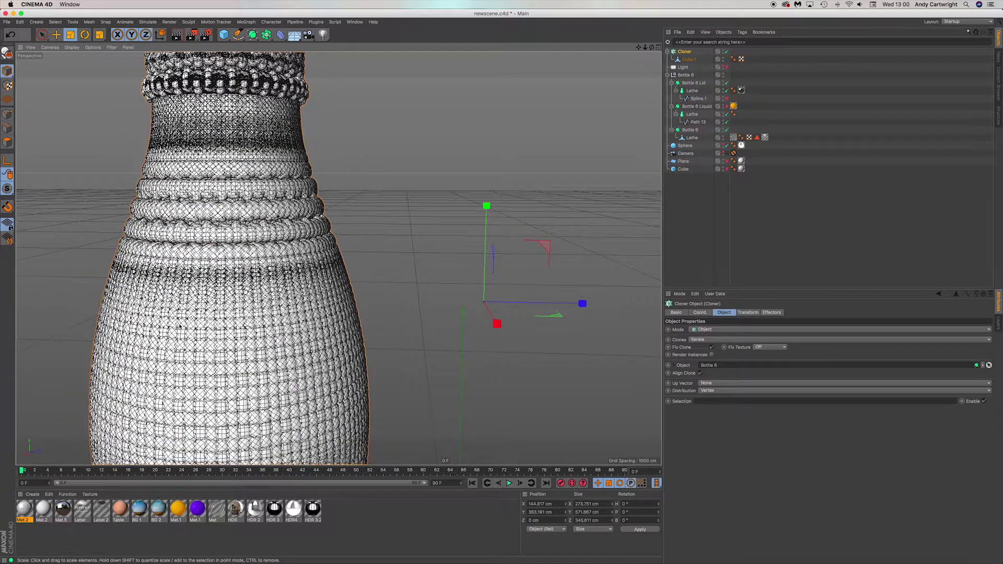
left_click(726, 52)
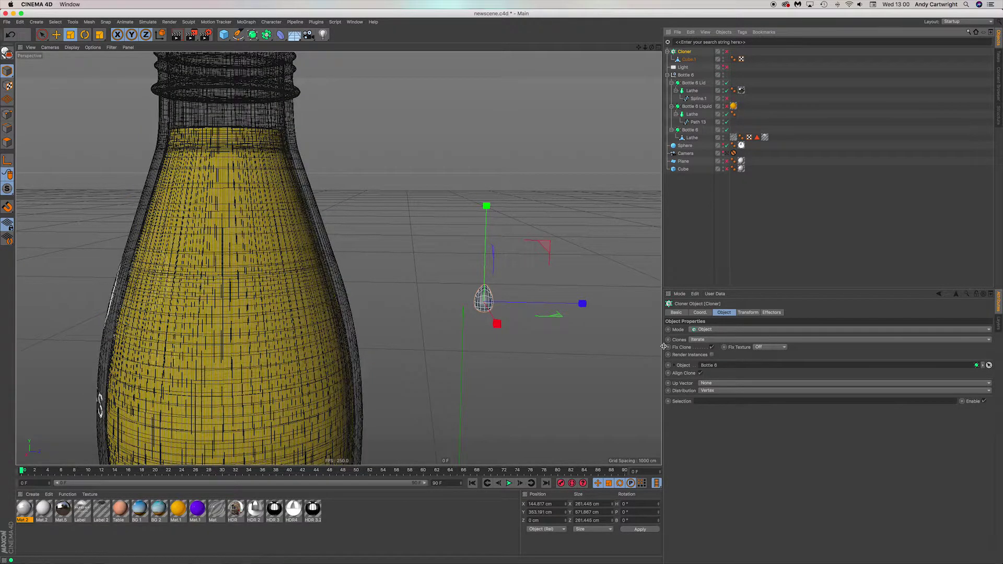
left_click(707, 391)
left_click(709, 422)
left_click(726, 52)
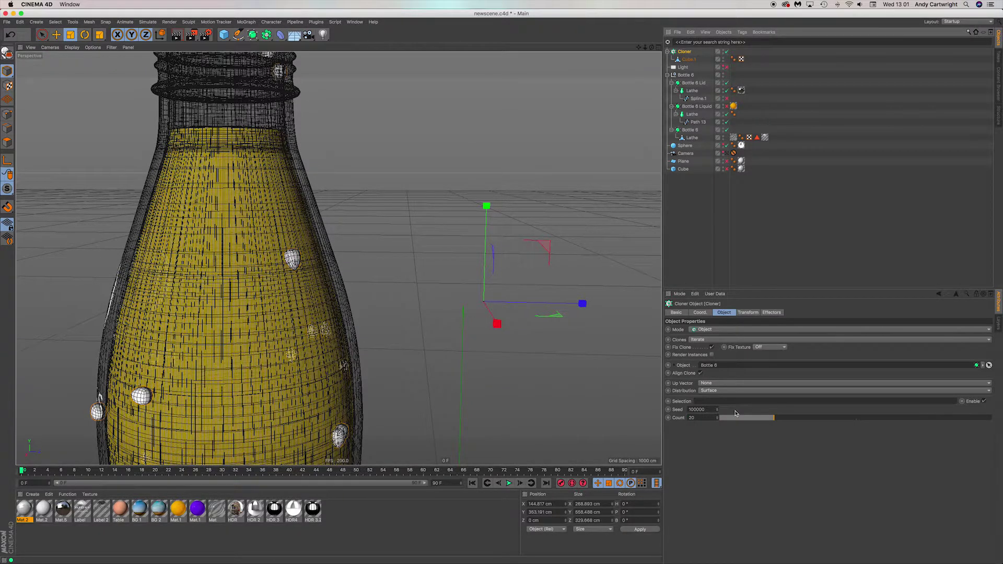
Examine from the front how the clones are spread over the whole bottle
scroll(253, 337, "down", 5)
left_click_drag(253, 337, 407, 264, "alt")
scroll(348, 285, "down", 4)
middle_click_drag(349, 285, 340, 275, "alt")
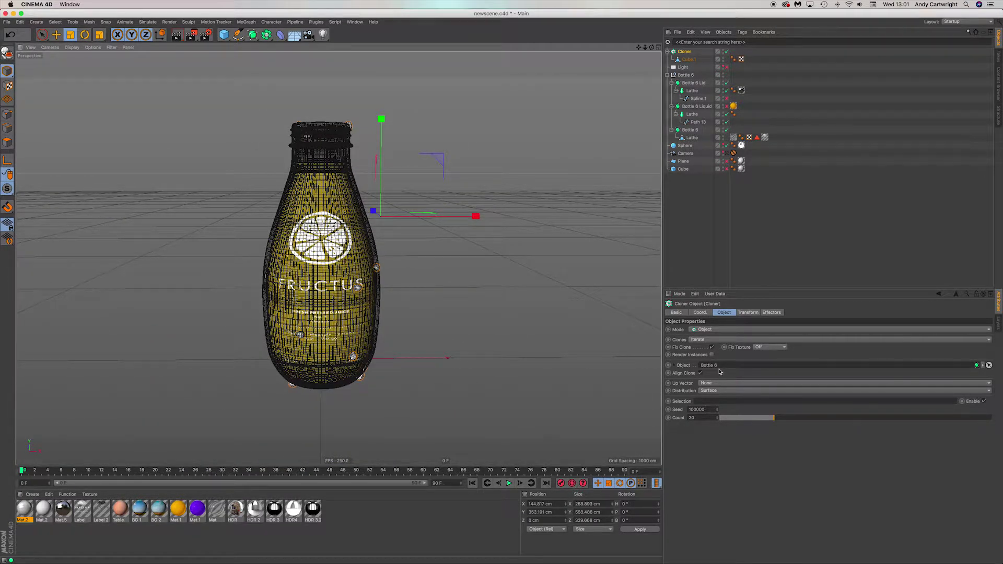
left_click(695, 295)
left_click(712, 344)
left_click(559, 182)
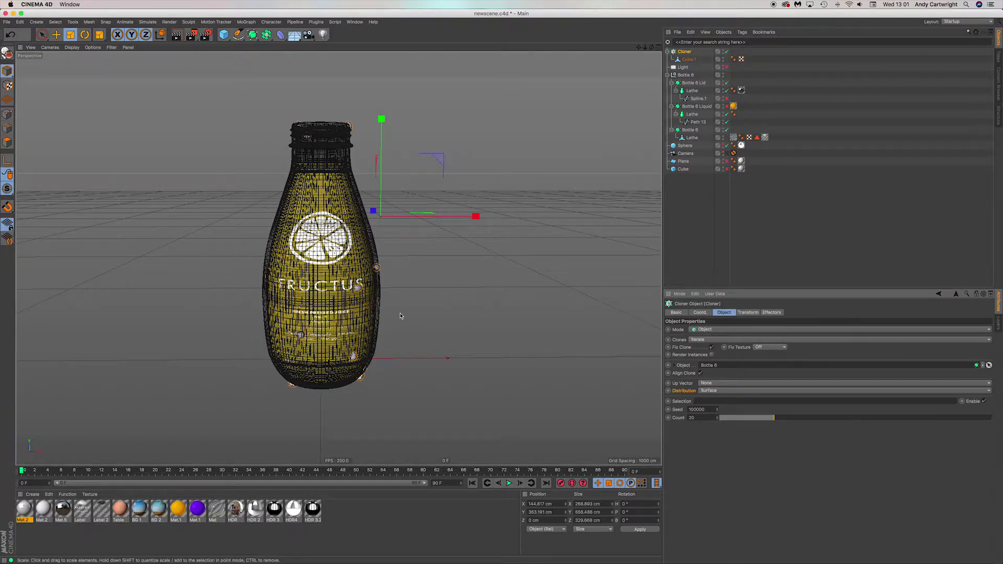
scroll(316, 213, "up", 4)
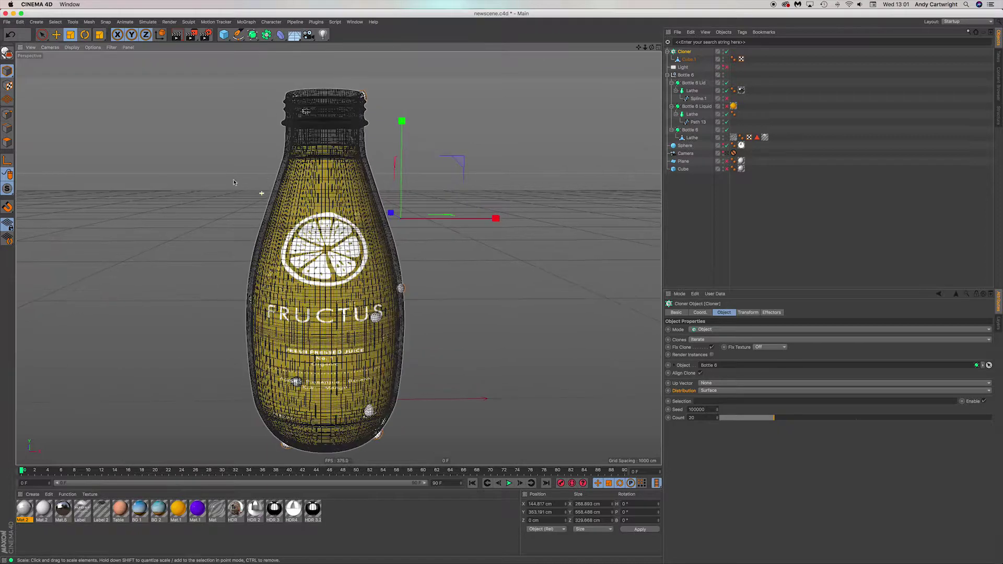
left_click(262, 193)
Set the Cloner's clone count to 950
left_click(685, 52)
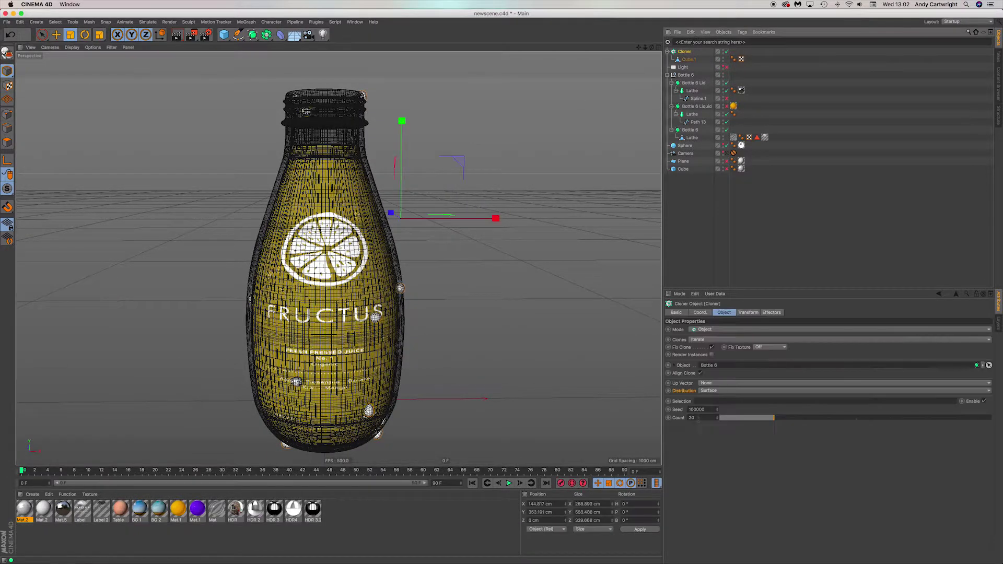
left_click_drag(699, 418, 668, 406)
type("950")
key("Return")
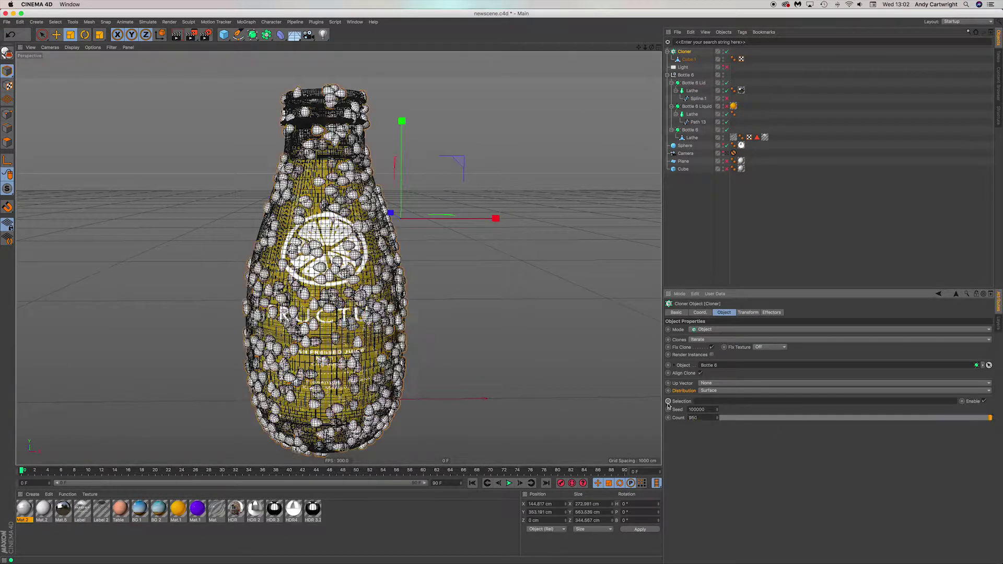
Try a Random effector on the bottle's clones and delete it
left_click(246, 21)
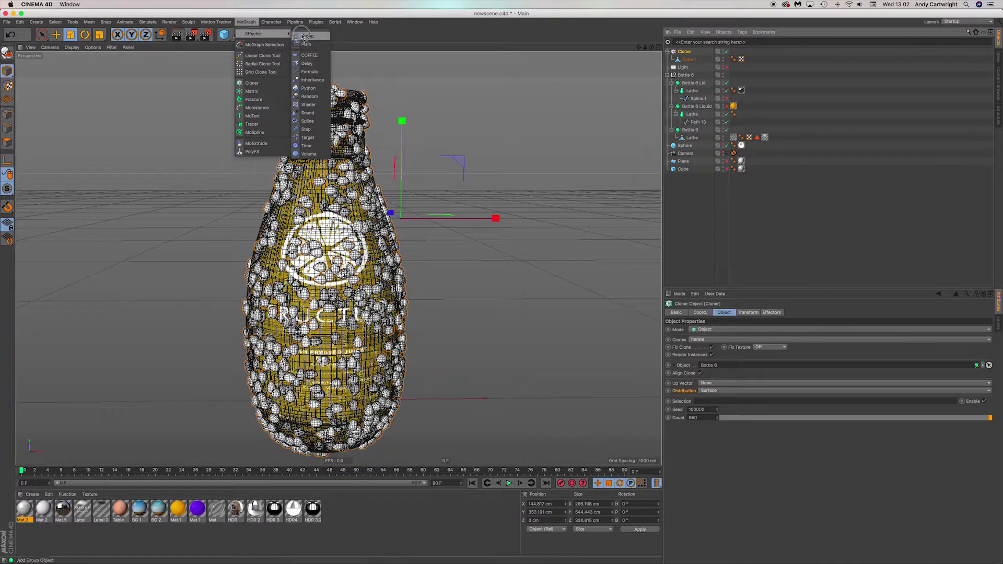
left_click(307, 97)
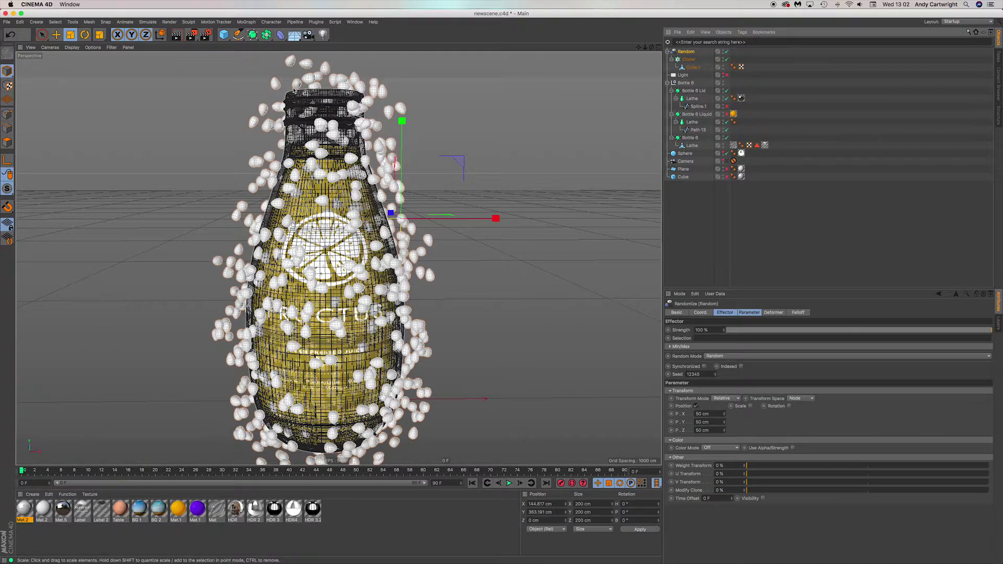
left_click_drag(688, 59, 685, 71)
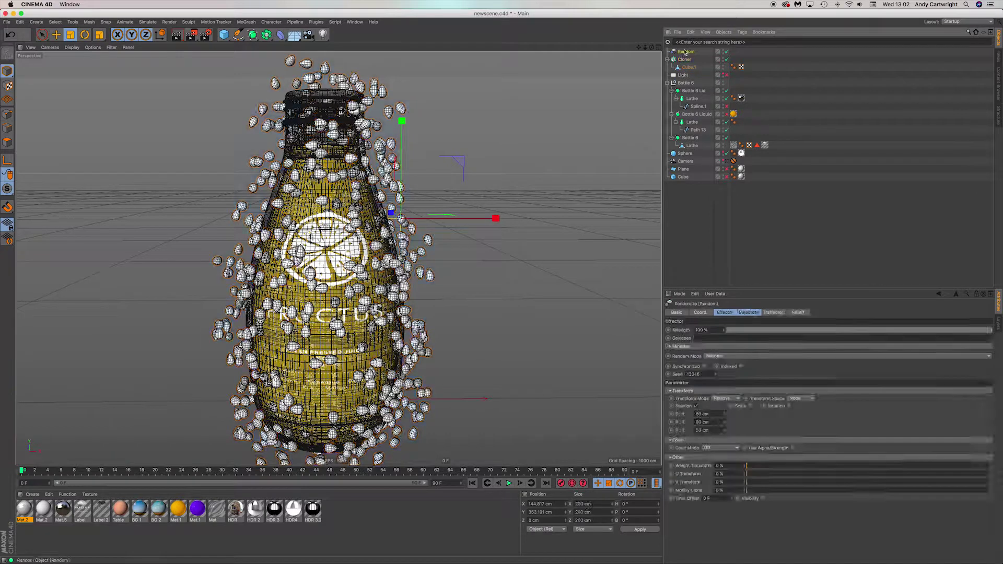
key("Delete")
Try a Step effector on the selected Cloner and undo its addition
left_click(684, 53)
left_click(246, 22)
mouse_move(261, 33)
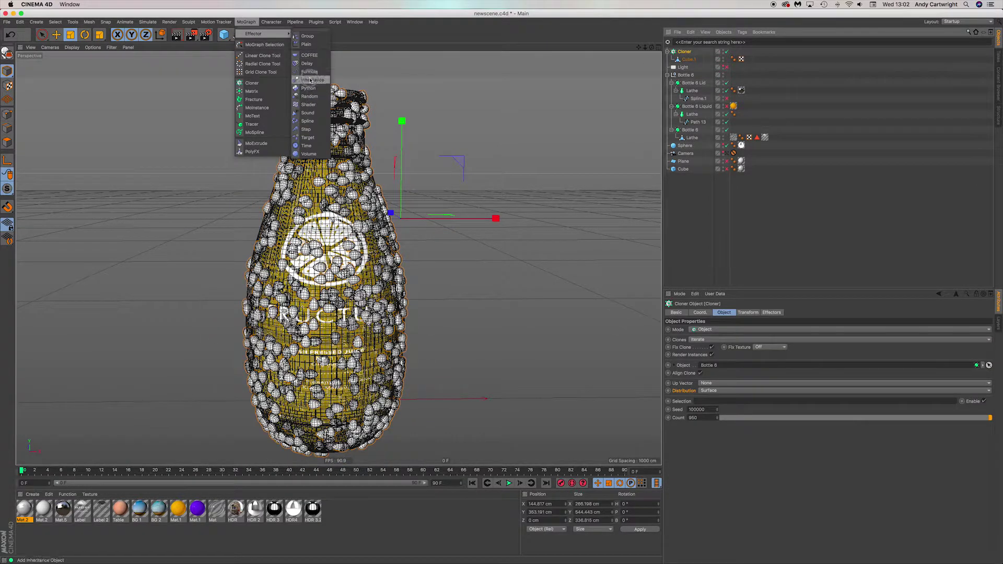
left_click(313, 130)
key("super+z")
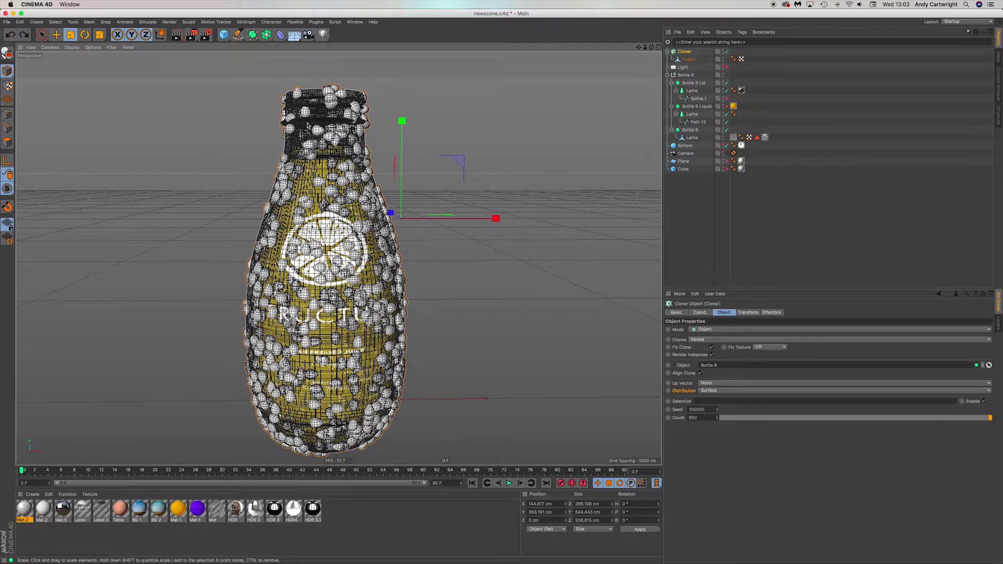
Save the project to the Desktop as Condenstation.c4d and close it
left_click(473, 332)
left_click(6, 22)
left_click(28, 97)
key("BackSpace")
type("Condenstation")
key("Return")
left_click(518, 148)
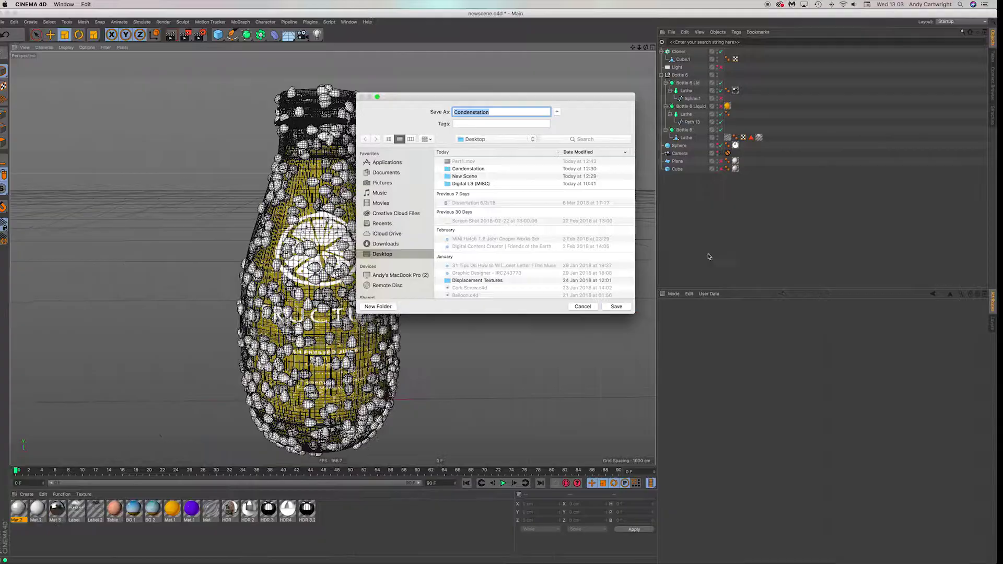
left_click(498, 111)
type(".c4d")
key("Return")
left_click(6, 13)
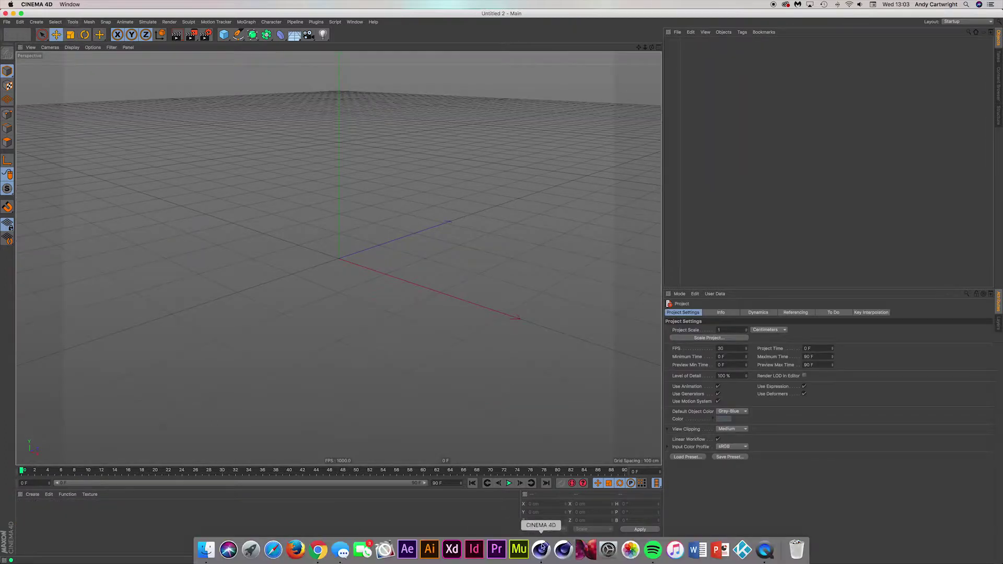
Switch to CINEMA 4D Student and open the Condenstation.c4d project
left_click(563, 547)
left_click(72, 183)
key("super+q")
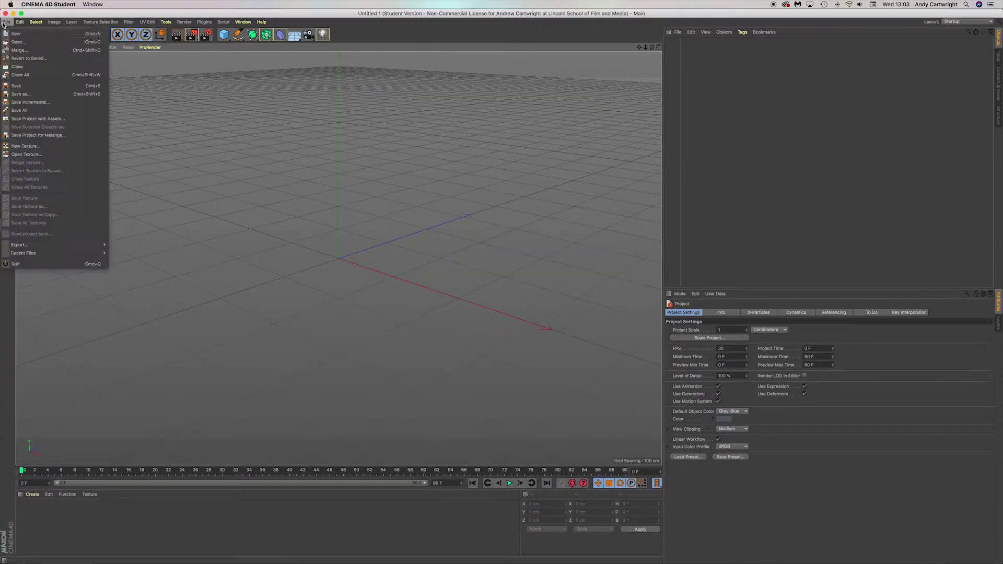
left_click(20, 37)
double_click(504, 145)
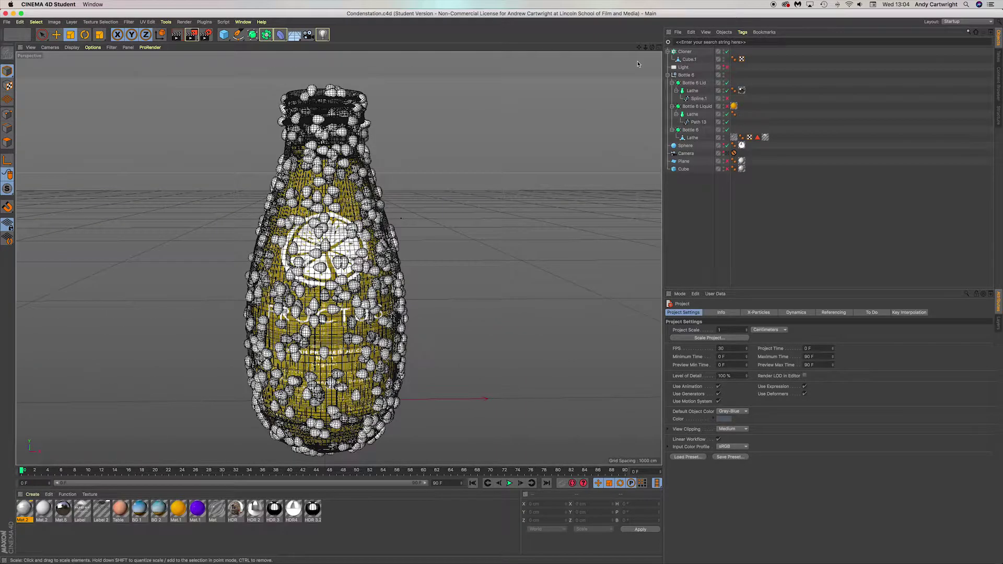
Change the interface layout to Standard and add a Push Apart effector as the parent of the Cloner
left_click(968, 22)
left_click(967, 88)
left_click(253, 22)
mouse_move(262, 35)
left_click(341, 99, "alt")
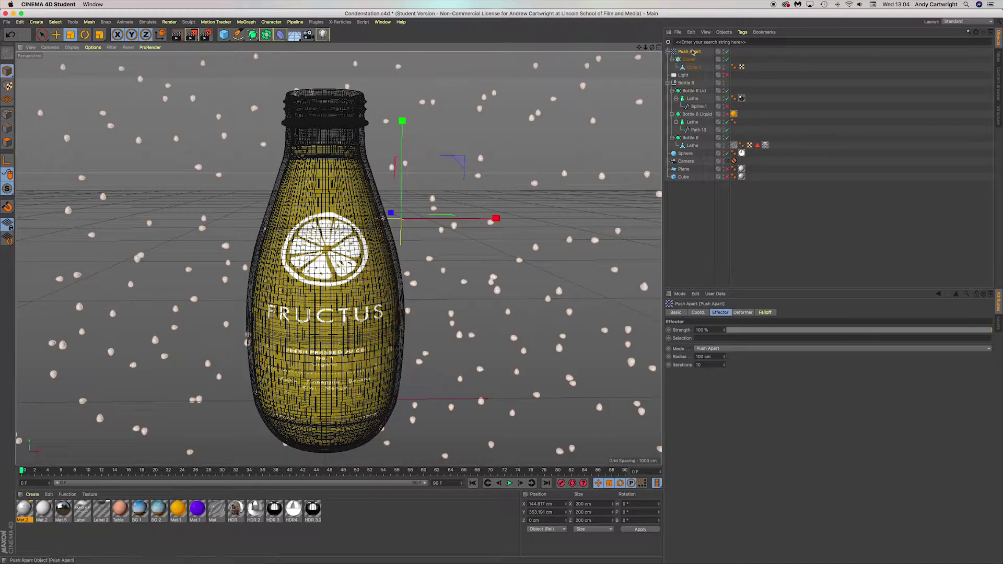
Set the Push Apart effector's mode to Scale Apart and its radius to 20 cm
left_click(715, 350)
left_click(713, 357)
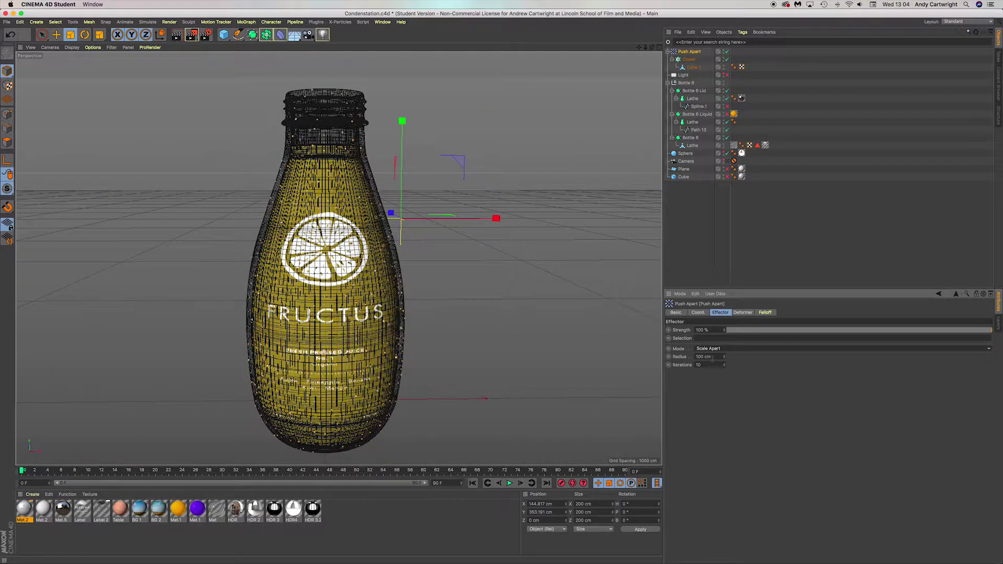
double_click(710, 357)
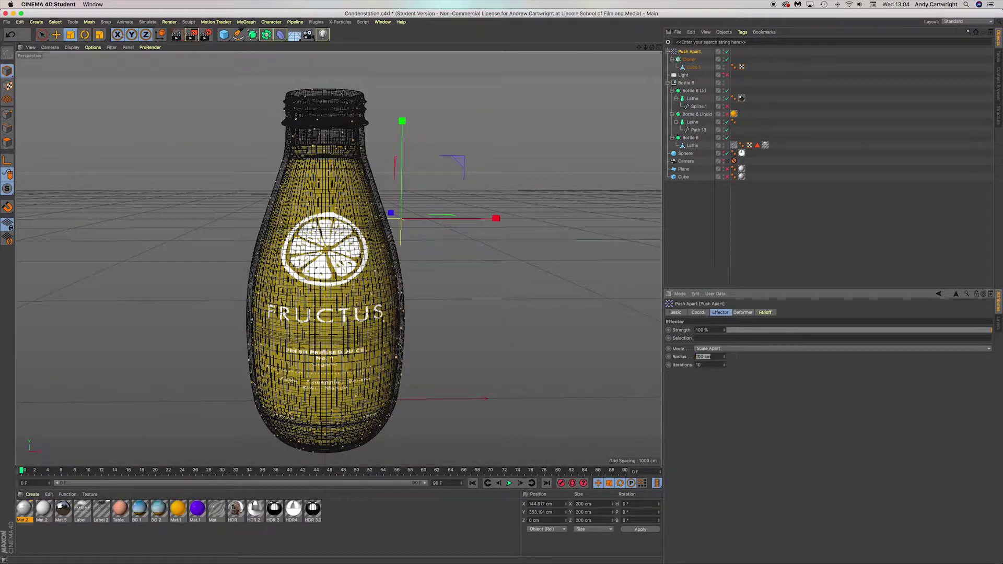
type("20")
key("Return")
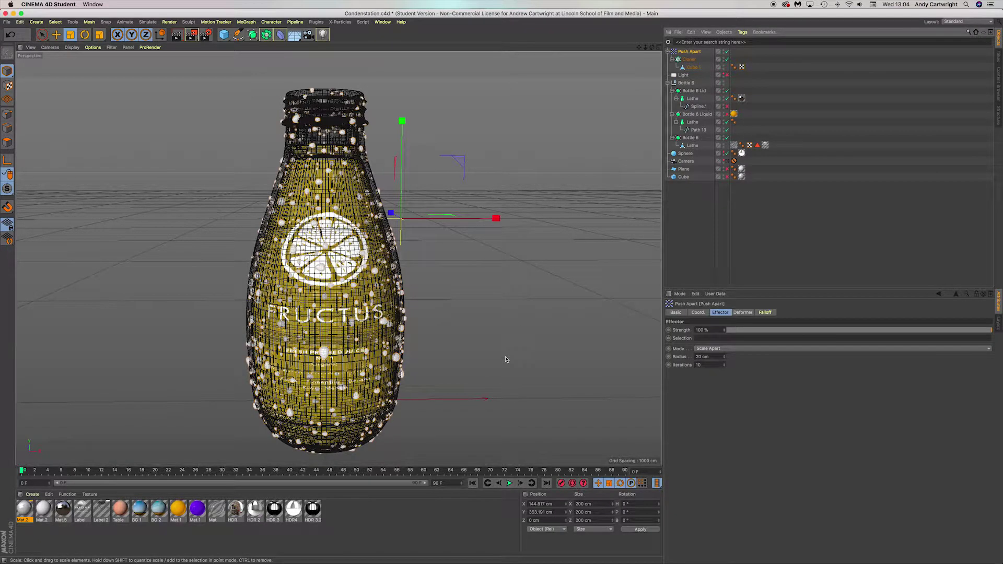
Reduce the Push Apart radius to 10 cm and raise its iterations to 48
left_click_drag(712, 357, 663, 349)
type("10")
key("Return")
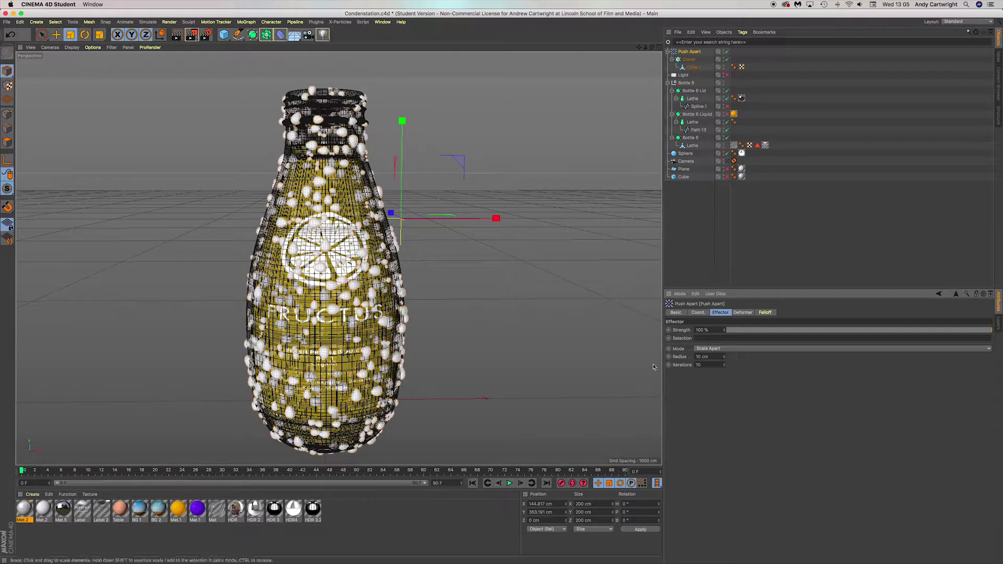
left_click(526, 410)
right_click_drag(320, 301, 387, 306, "alt")
scroll(387, 306, "down", 10)
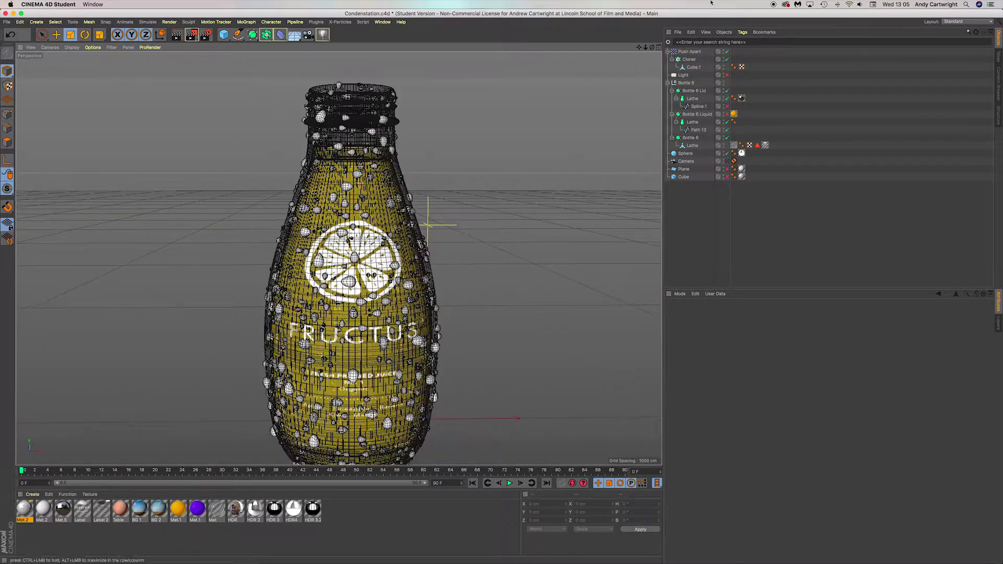
left_click(689, 51)
left_click_drag(705, 365, 677, 366)
left_click(604, 333)
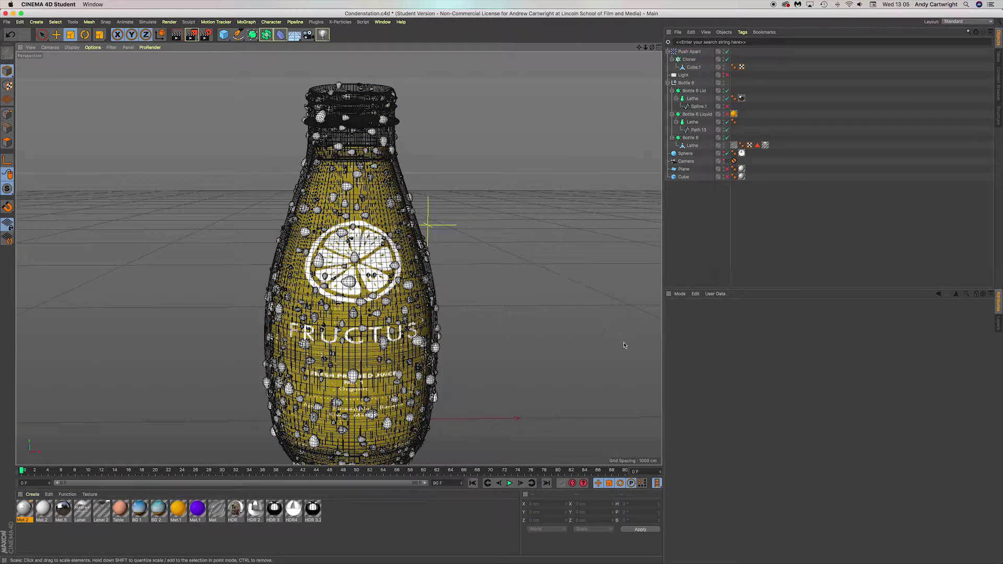
Increase the Cloner's clone count to 1500
left_click(690, 52)
left_click(690, 60)
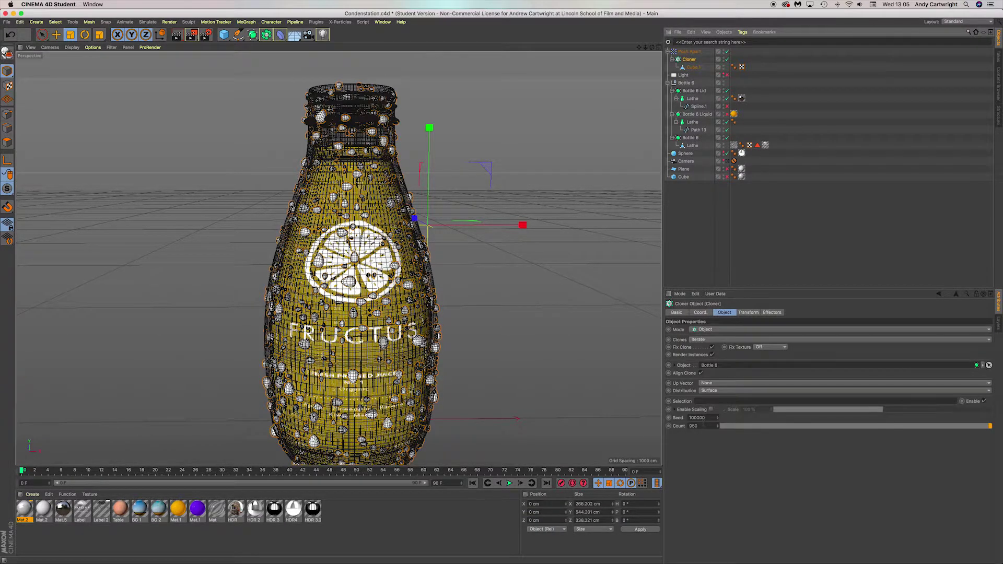
left_click_drag(704, 426, 679, 427)
type("1500")
key("Return")
Turn off Align Clone on the Cloner and check the upright droplets on the bottle up close
left_click(689, 52)
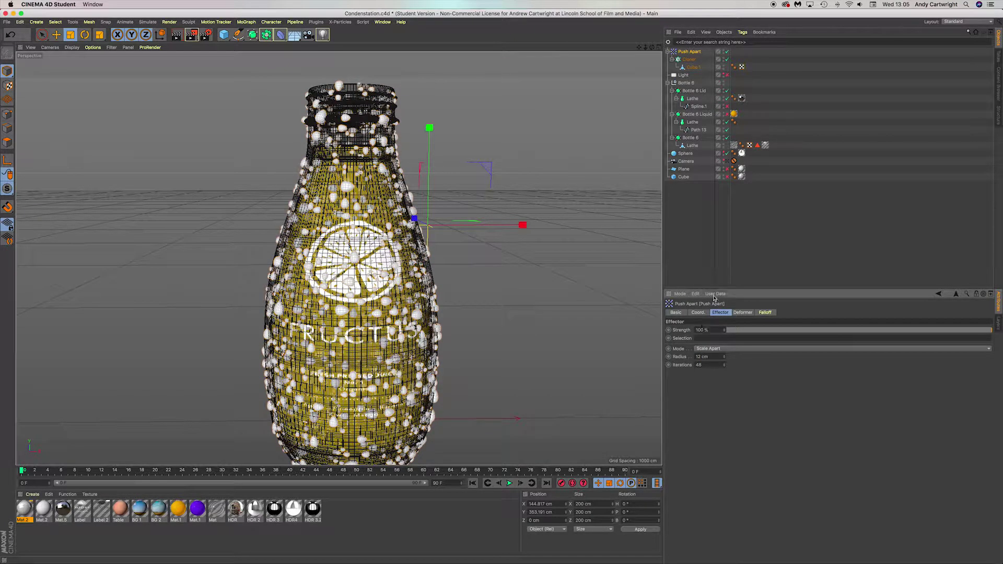
left_click(688, 60)
left_click(700, 373)
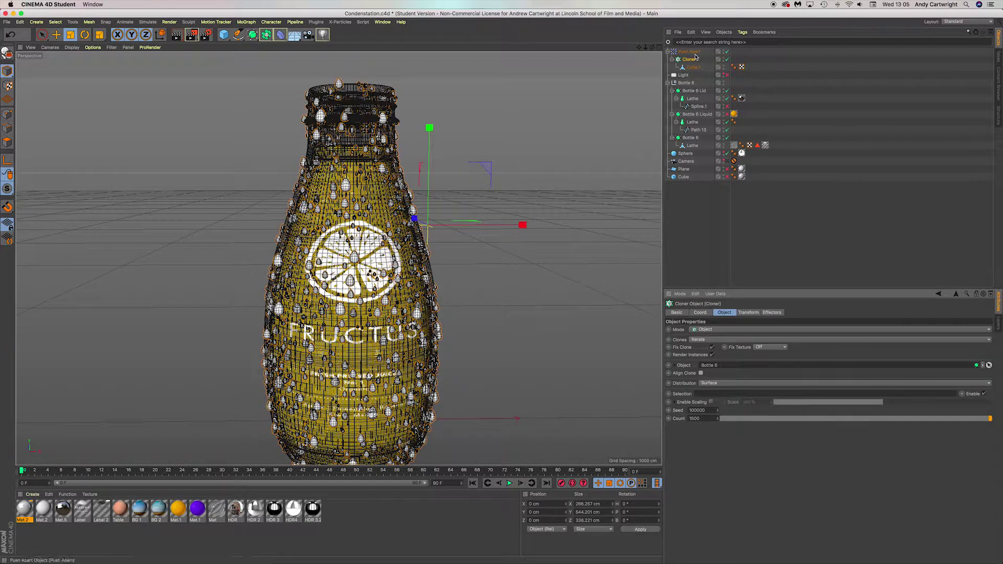
left_click(554, 302)
middle_click_drag(470, 355, 468, 322, "alt")
scroll(465, 321, "down", 3)
left_click_drag(464, 320, 492, 314, "alt")
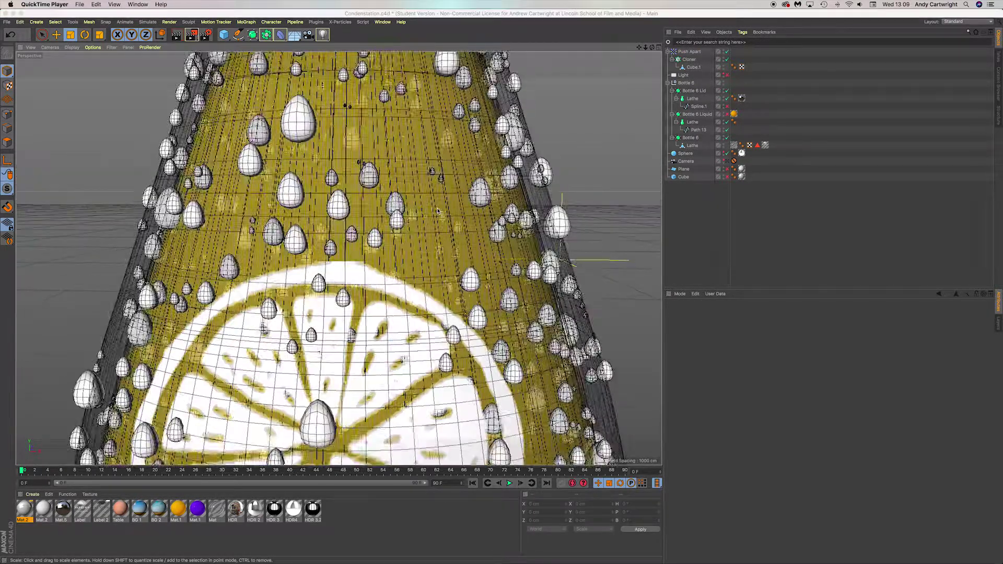
Examine the droplets across the bottle's upper body and citrus logo up close and from further back
scroll(433, 207, "up", 5)
left_click(423, 211)
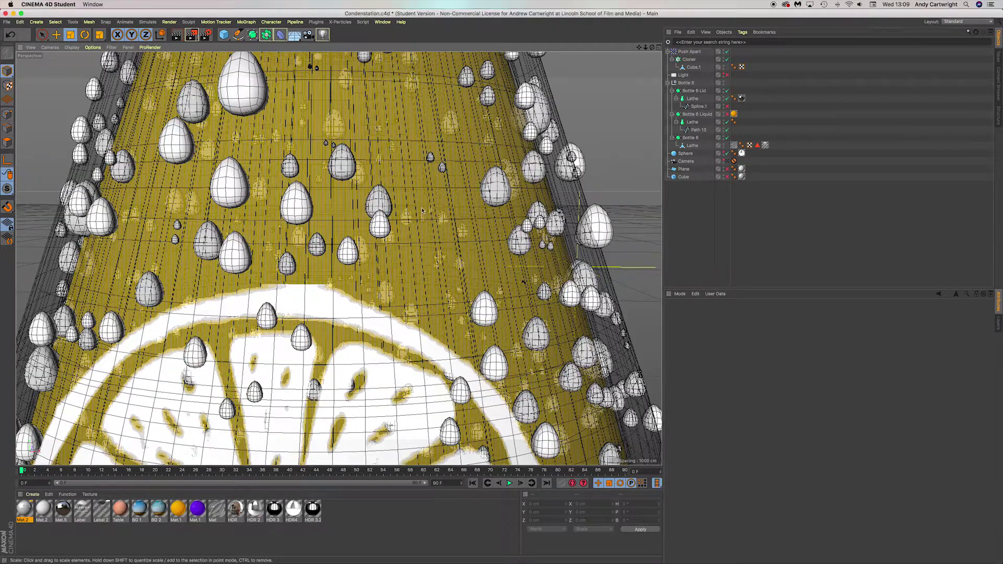
left_click_drag(423, 195, 393, 177, "alt")
right_click_drag(393, 177, 343, 197, "alt")
left_click_drag(355, 181, 394, 162, "alt")
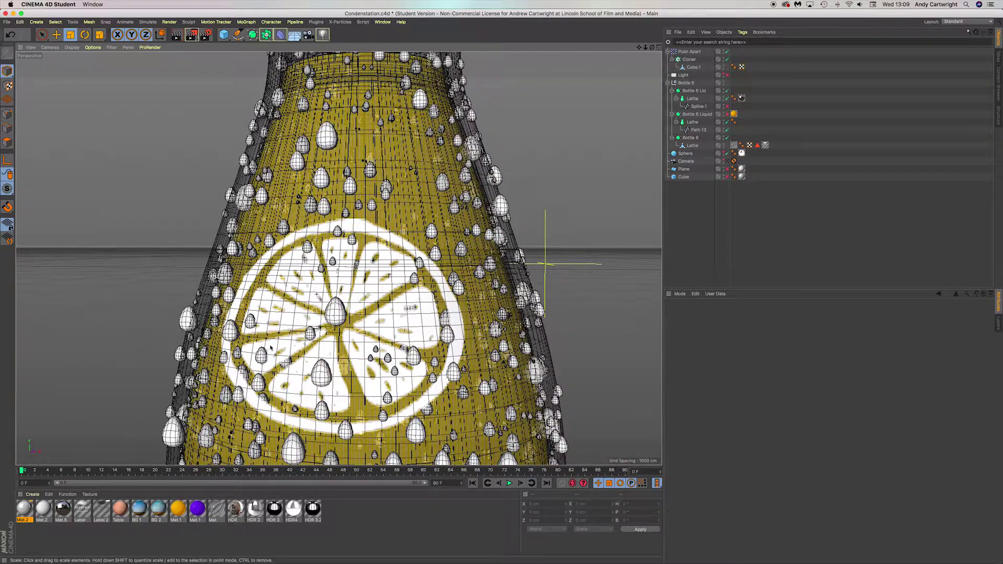
Review the droplet mesh, the Cloner's object settings and the available MoGraph effectors
left_click(694, 67)
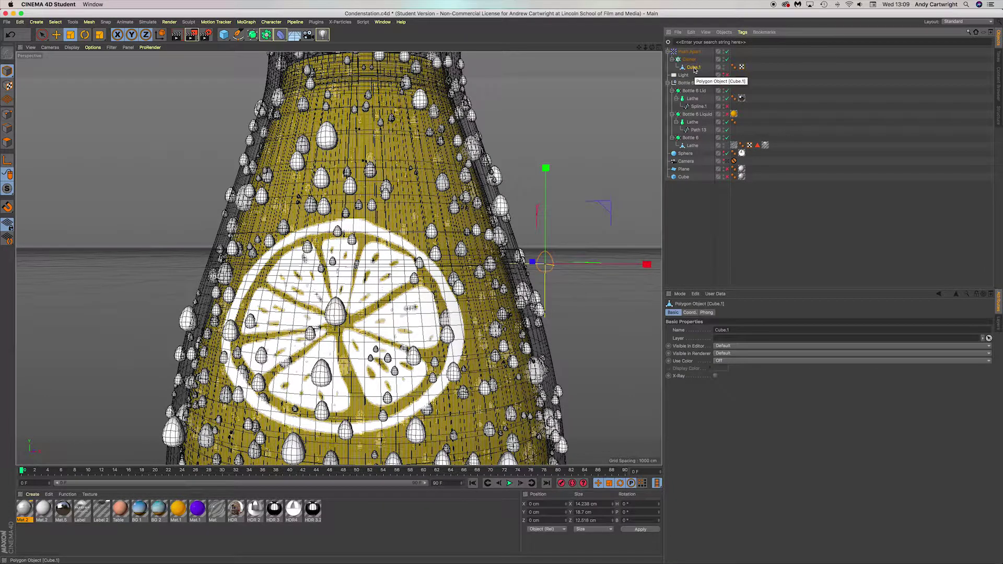
left_click(689, 59)
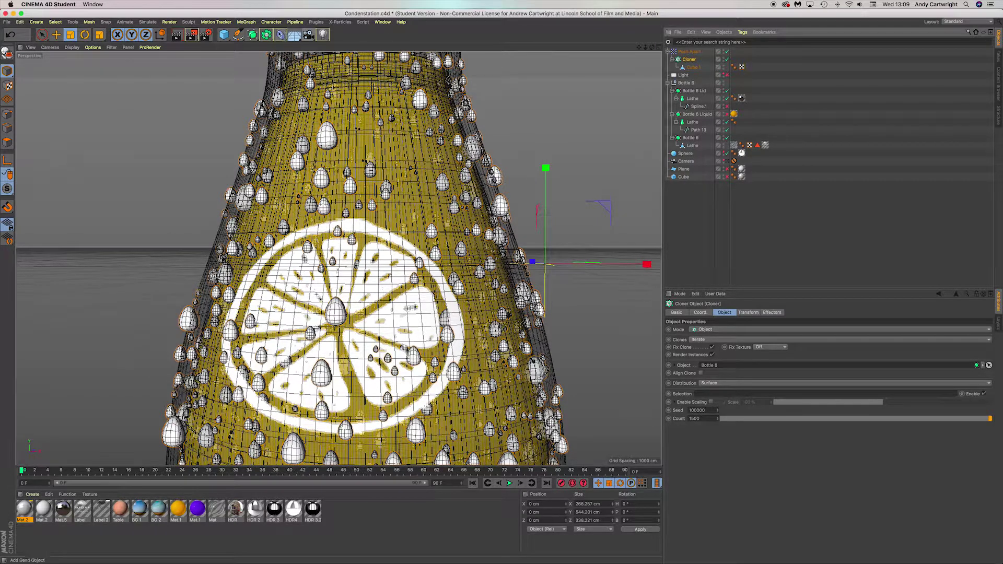
left_click(246, 22)
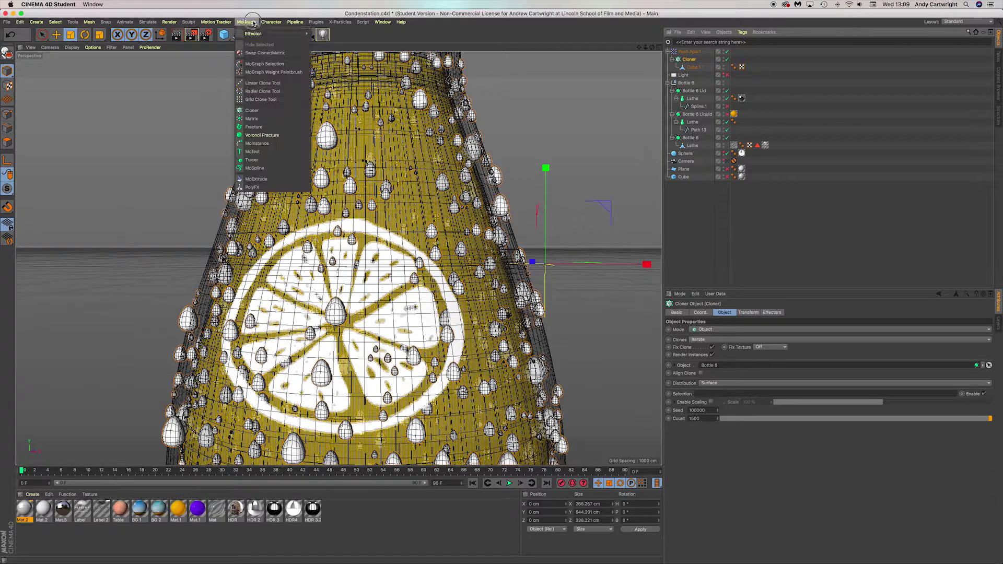
mouse_move(292, 34)
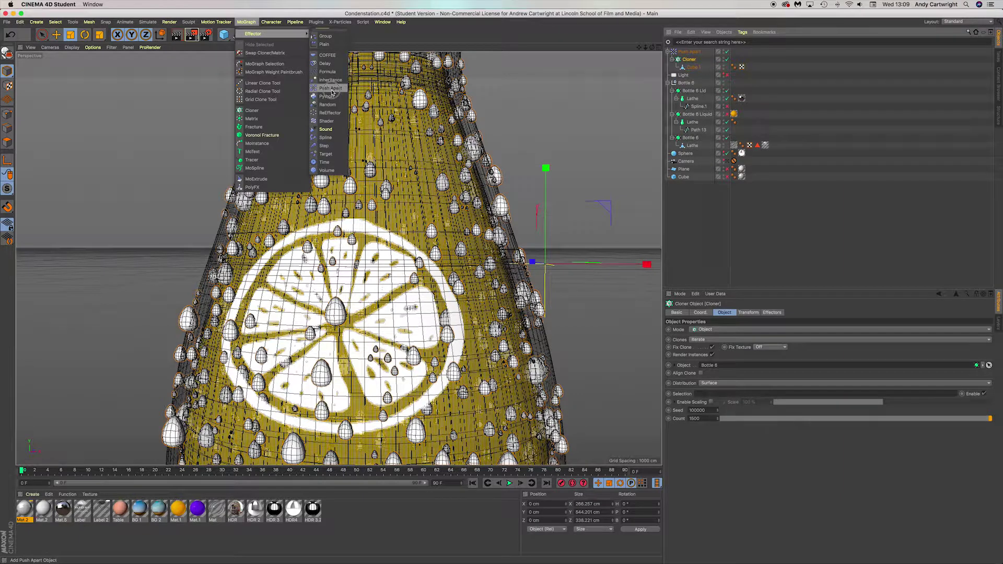
left_click(427, 36)
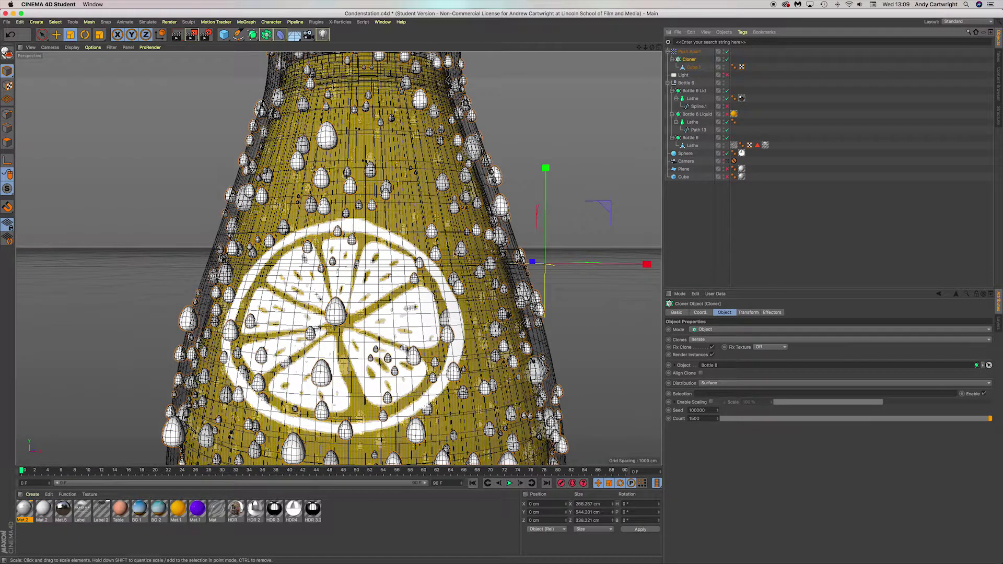
scroll(394, 327, "down", 3)
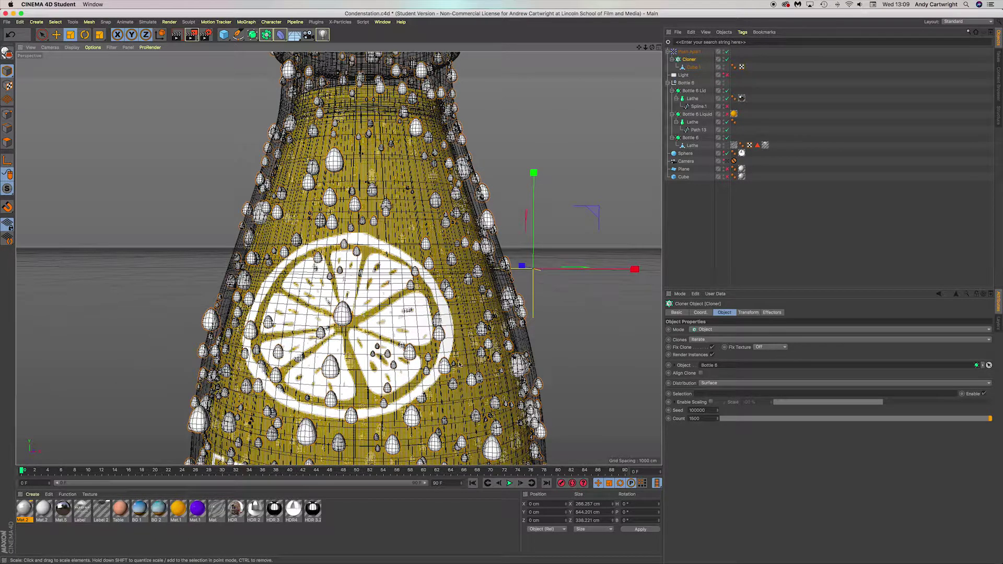
Review the Push Apart effector's settings and inspect the droplet size variation around the citrus logo and bottle shoulder
left_click(689, 52)
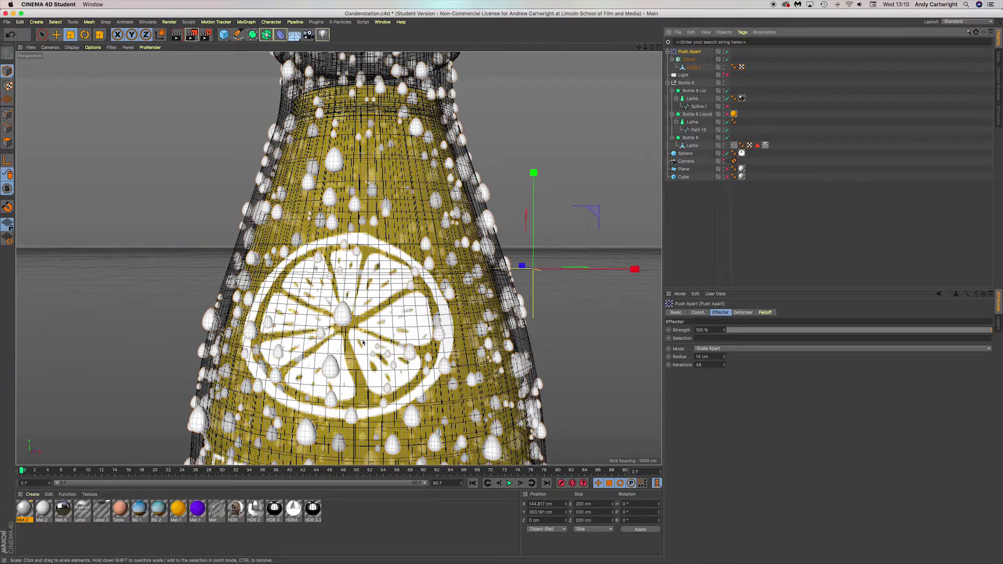
scroll(308, 424, "up", 8)
left_click_drag(414, 368, 411, 342, "alt")
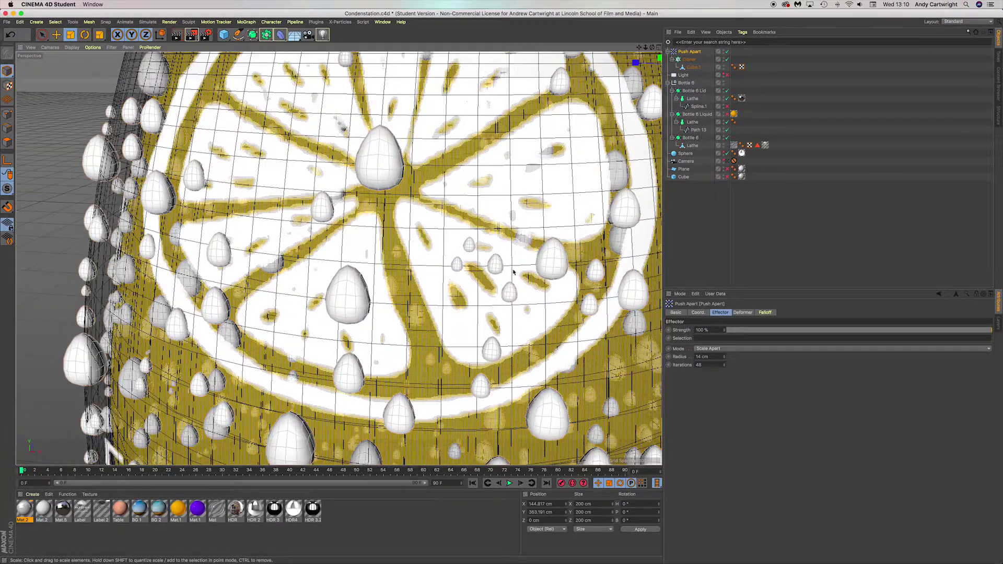
scroll(454, 295, "down", 5)
left_click_drag(454, 296, 412, 282, "alt")
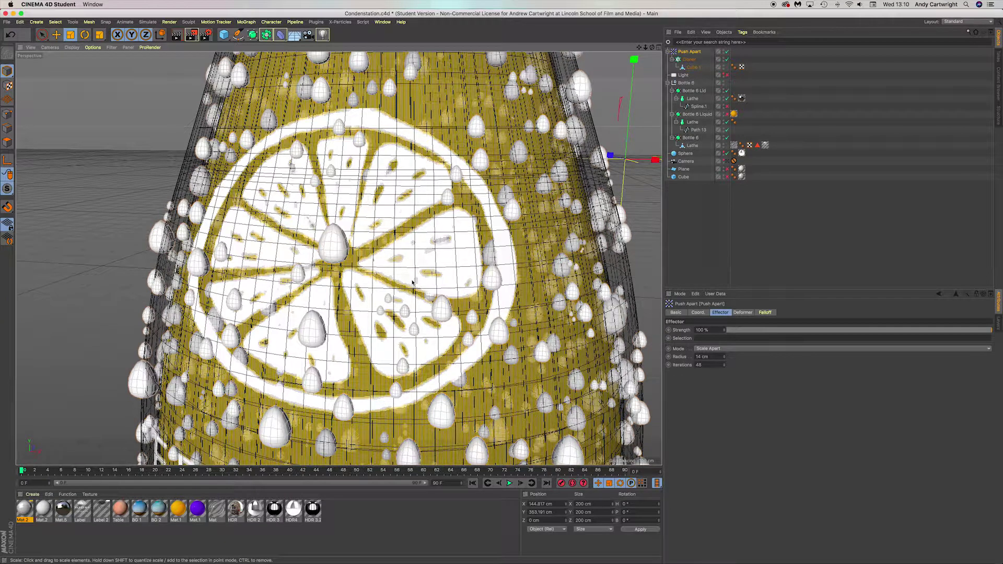
scroll(367, 284, "up", 6)
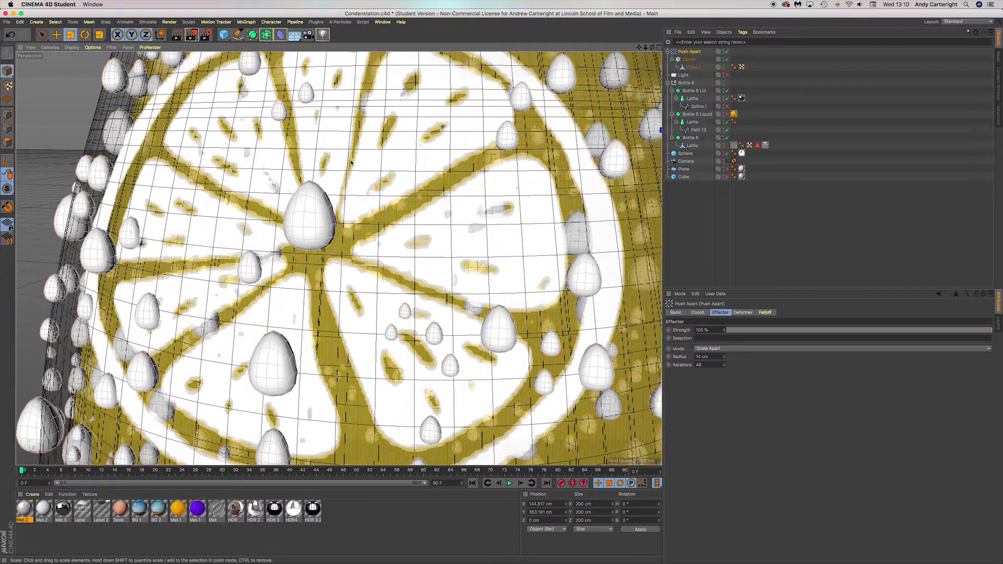
middle_click_drag(352, 163, 313, 347, "alt")
middle_click_drag(394, 103, 341, 329, "alt")
left_click_drag(341, 329, 366, 225, "alt")
scroll(366, 225, "down", 4)
middle_click_drag(369, 201, 361, 316, "alt")
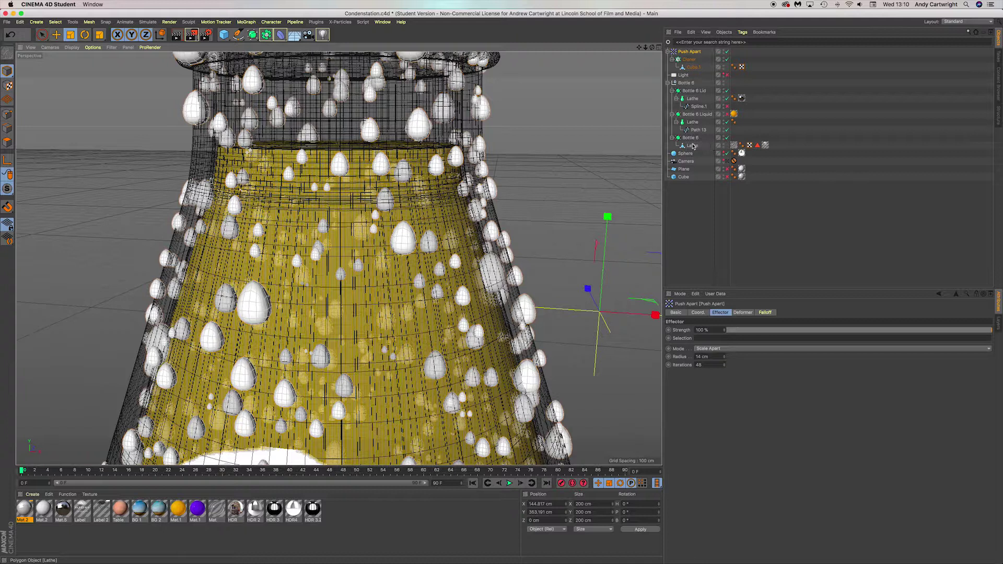
Check the bottle's glass Lathe and the Cloner settings, and inspect the droplets near the liquid's surface up close
left_click(693, 146)
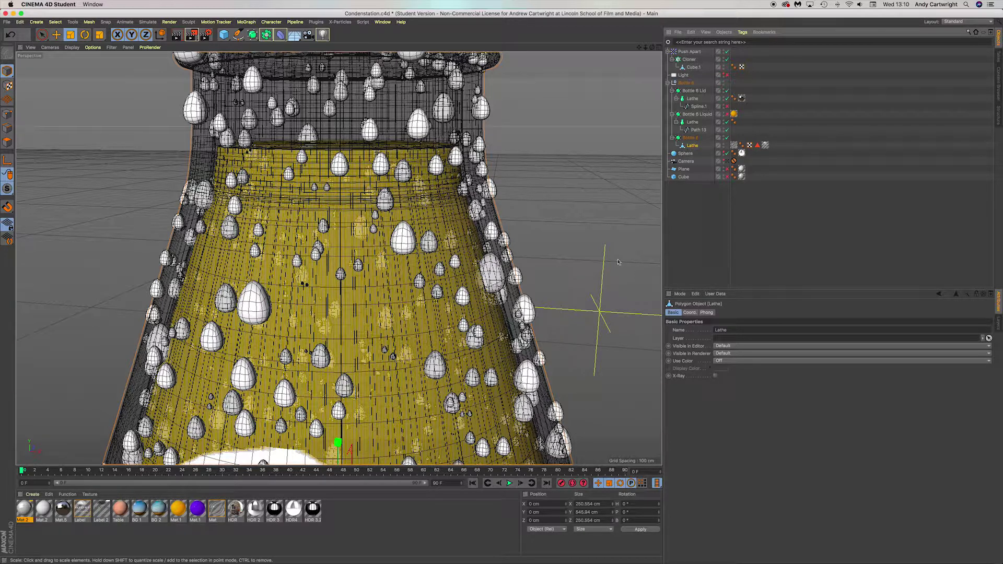
left_click(690, 60)
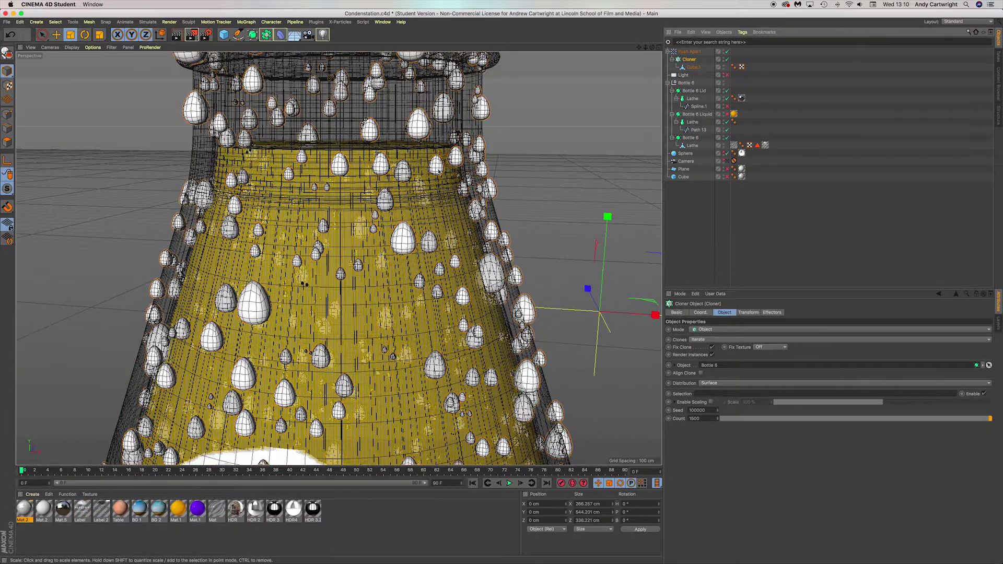
scroll(433, 171, "up", 10)
scroll(432, 170, "up", 3)
left_click_drag(435, 172, 521, 159, "alt")
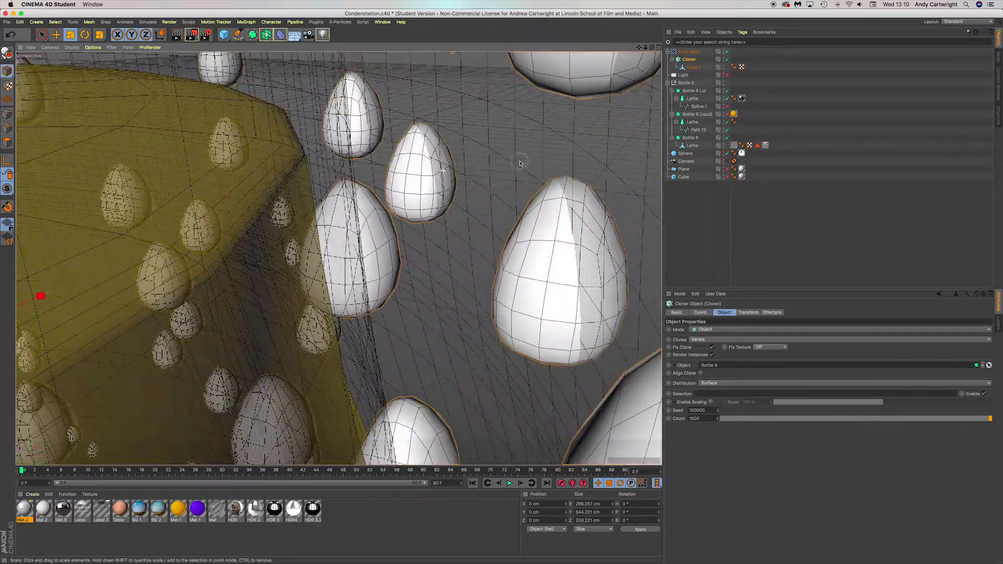
left_click_drag(542, 285, 472, 291, "alt")
scroll(348, 282, "down", 10)
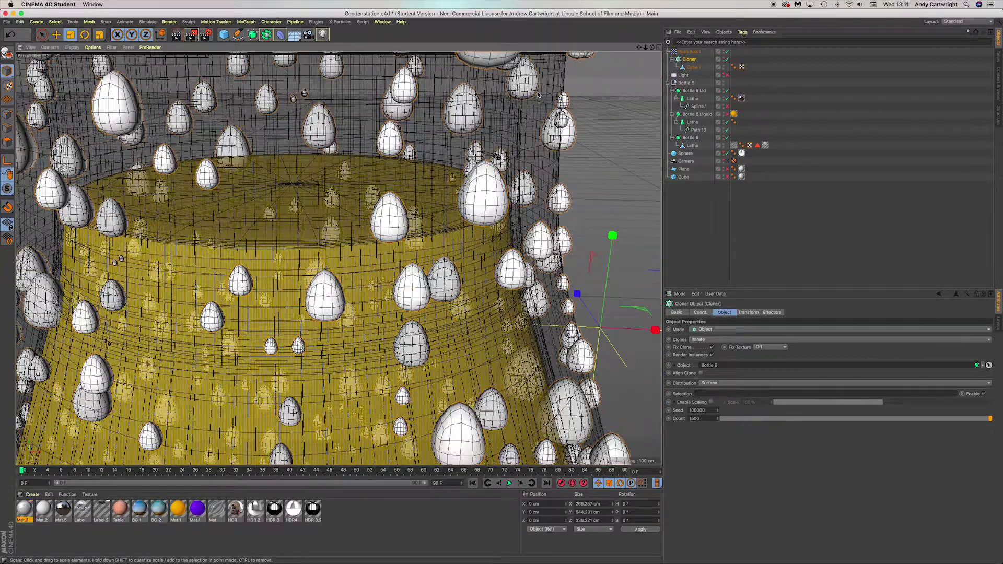
Render the whole bottle, framed from the front, to the Picture Viewer and enlarge the viewer window
scroll(431, 177, "down", 10)
middle_click_drag(380, 282, 377, 182, "alt")
scroll(377, 182, "down", 10)
middle_click_drag(386, 250, 401, 193, "alt")
mouse_move(396, 255)
left_mouse_down("alt")
mouse_move(394, 282)
mouse_move(395, 244)
left_mouse_up("alt")
scroll(395, 245, "down", 4)
scroll(395, 245, "down", 5)
middle_click_drag(383, 249, 366, 246, "alt")
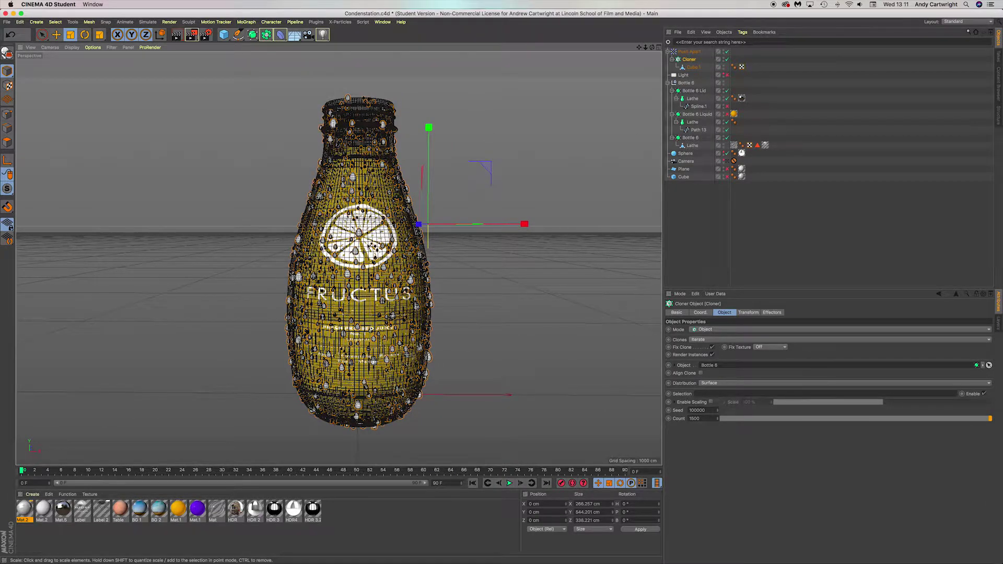
key("shift+r")
left_click_drag(318, 80, 401, 79)
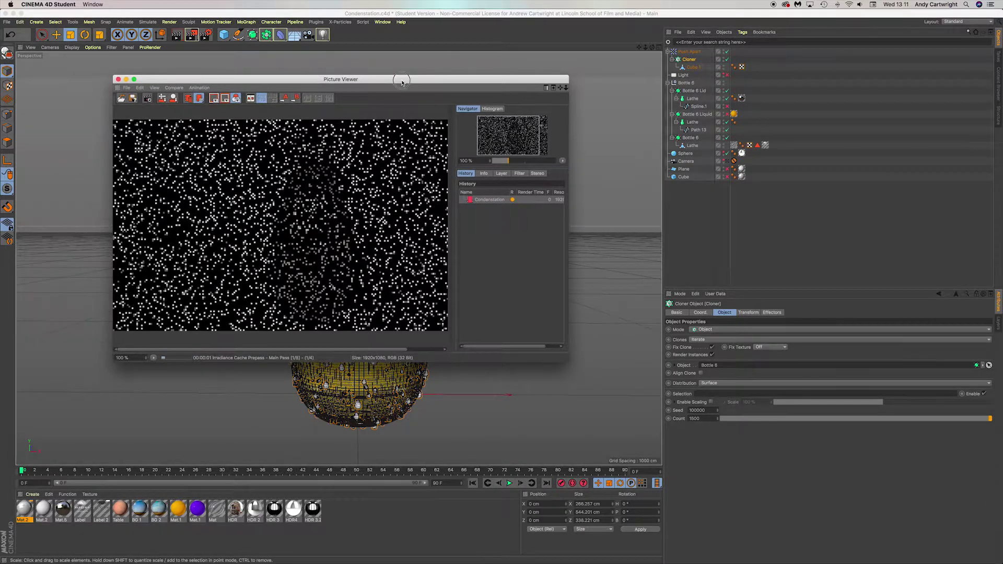
scroll(344, 245, "down", 2)
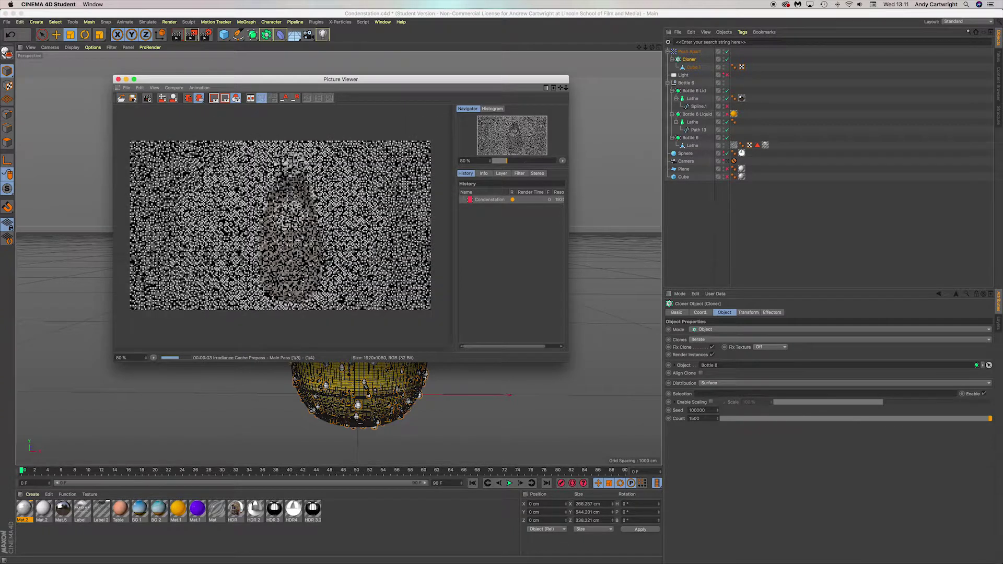
left_click_drag(568, 361, 620, 380)
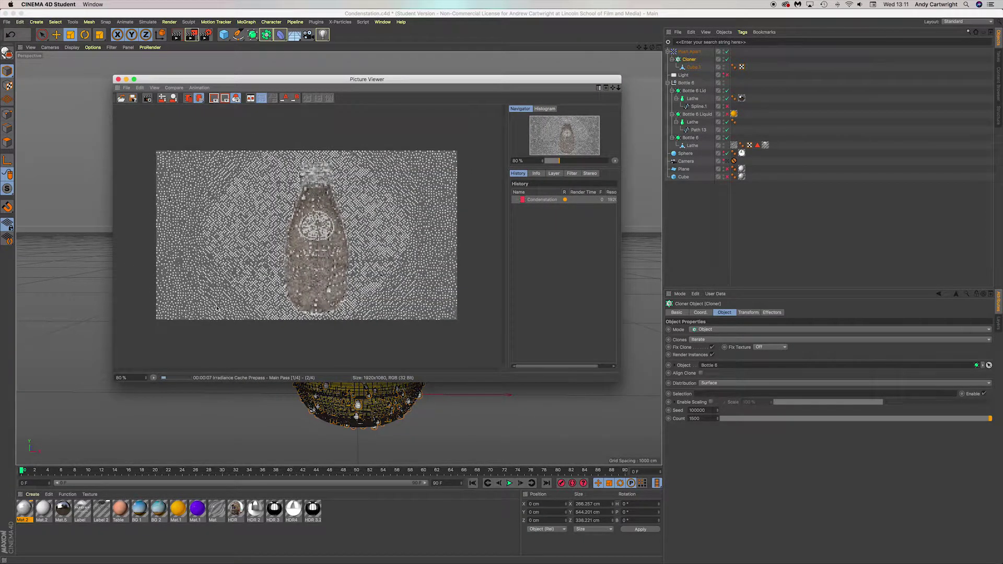
scroll(216, 308, "up", 2)
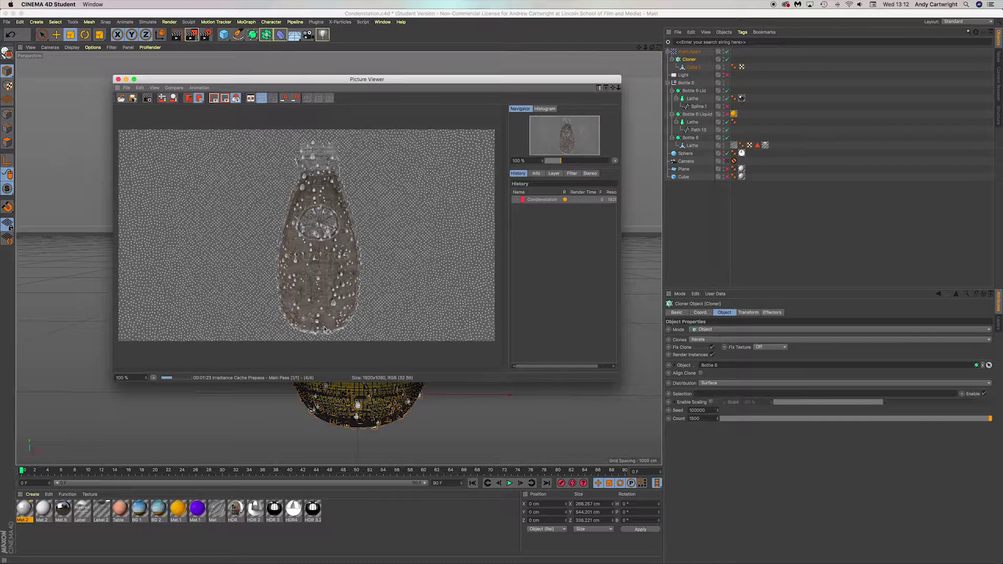
Move the Picture Viewer out of the way and check the droplet coverage around the whole bottle from several angles
left_click_drag(370, 84, 443, 500)
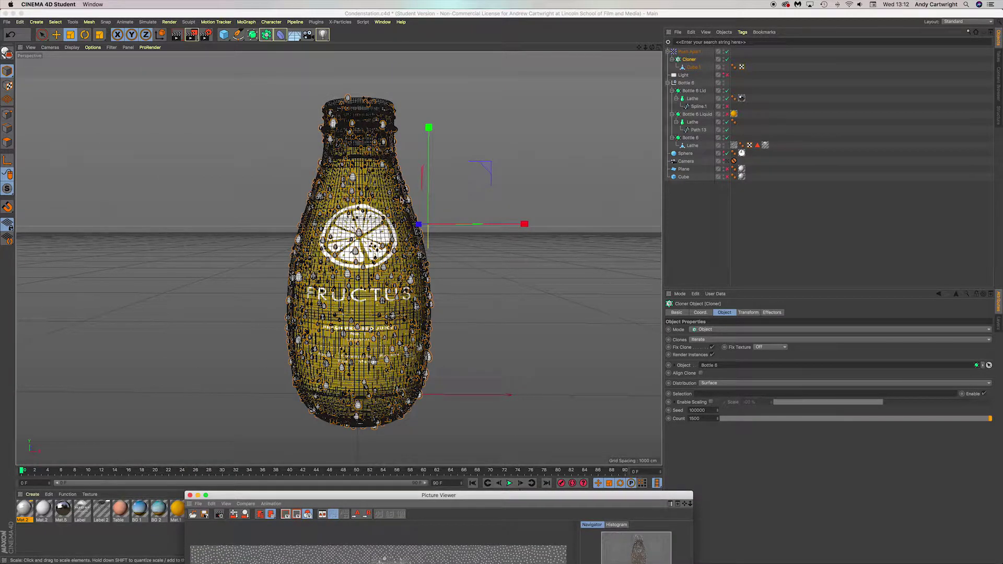
left_click(414, 189)
scroll(472, 161, "down", 1)
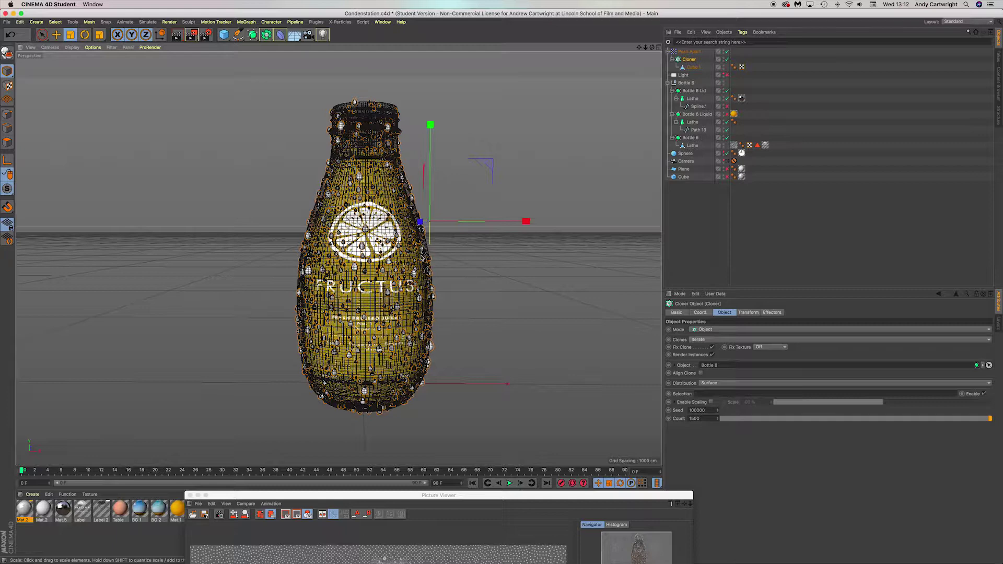
left_click_drag(434, 254, 241, 207, "alt")
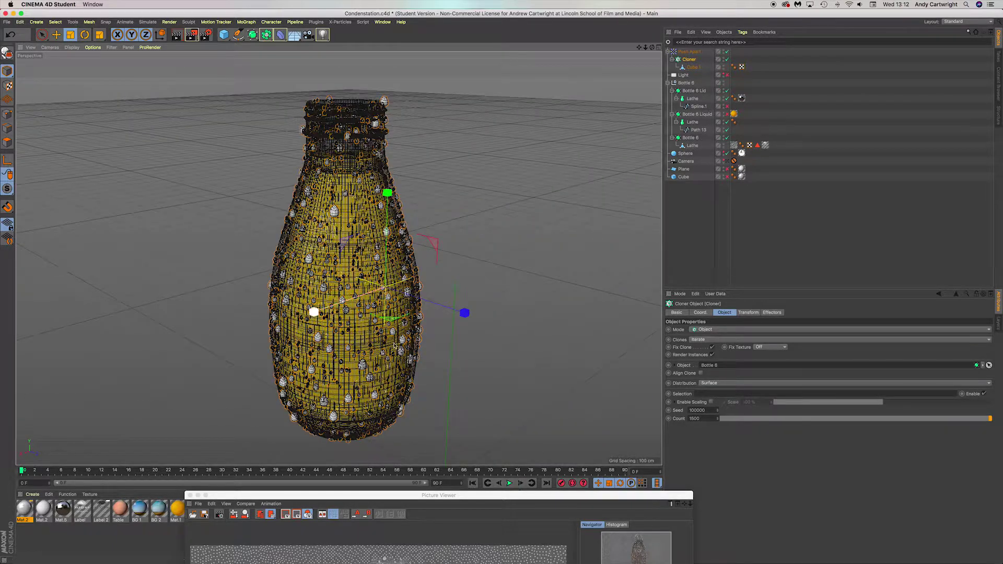
left_click_drag(312, 304, 500, 324, "alt")
middle_click_drag(353, 304, 422, 277, "alt")
right_click_drag(420, 275, 395, 285, "alt")
scroll(377, 290, "down", 3)
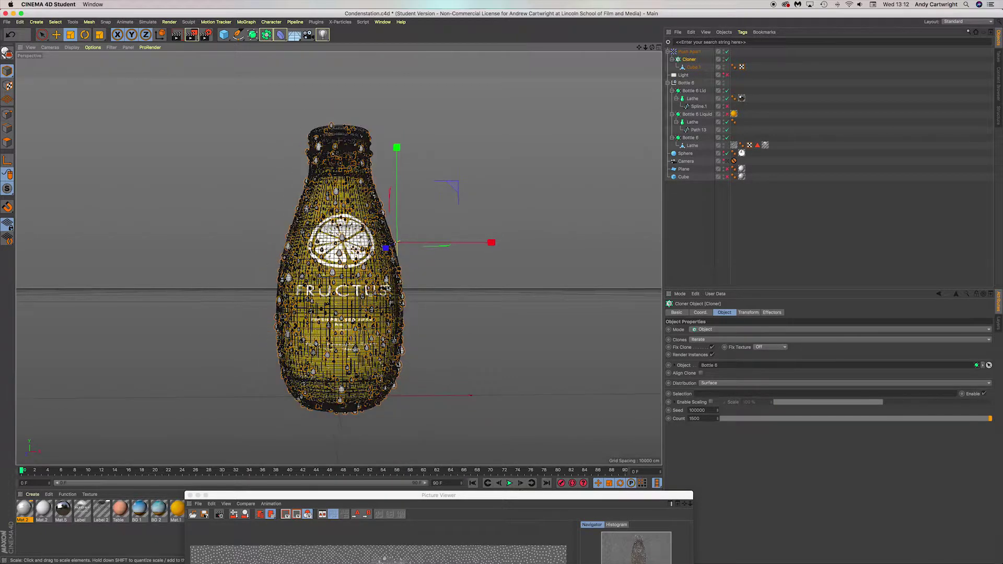
left_click_drag(377, 293, 372, 294, "alt")
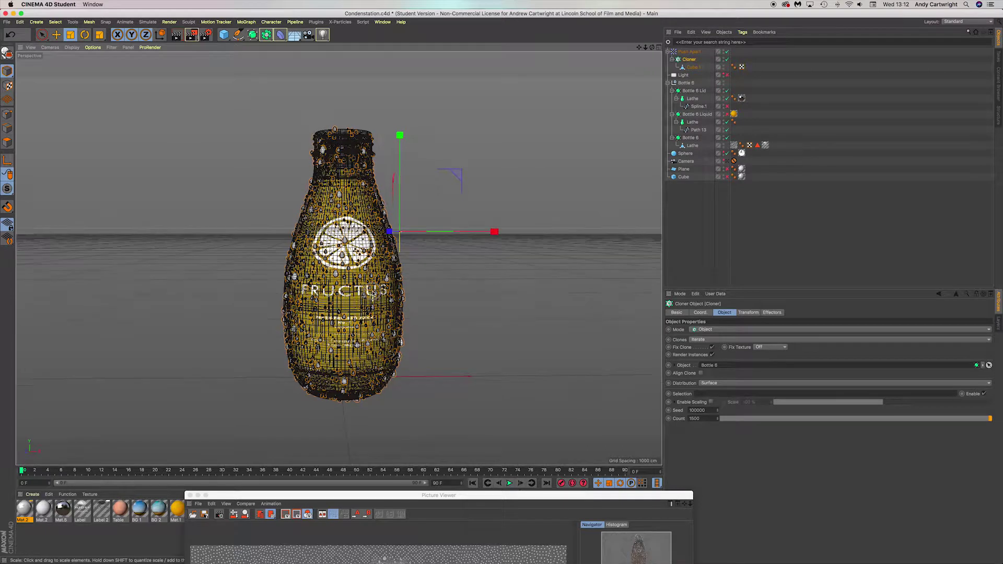
Reposition the Picture Viewer over the viewport and follow the condensation render of the bottle as it progresses
left_click_drag(360, 496, 380, 432)
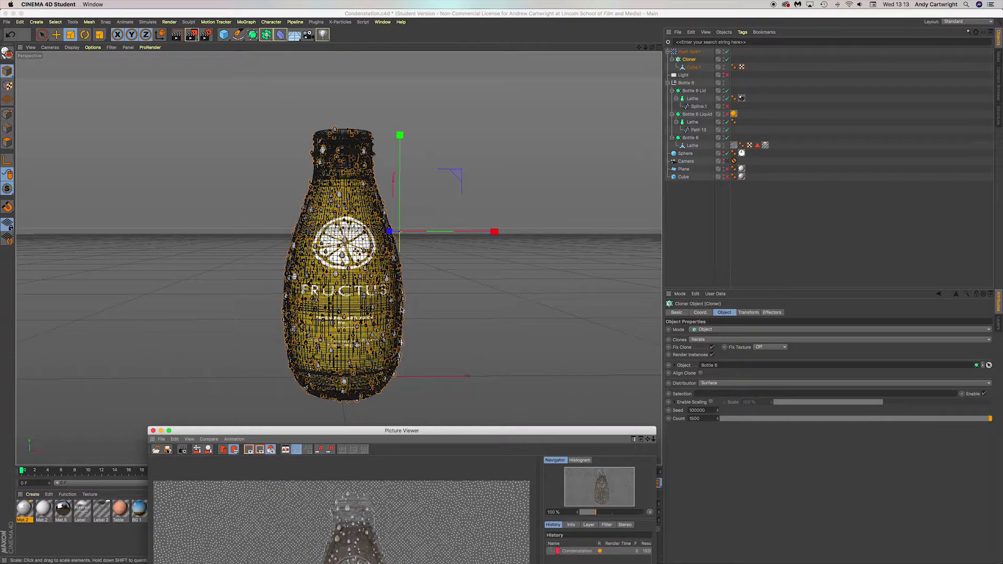
left_click_drag(396, 435, 389, 460)
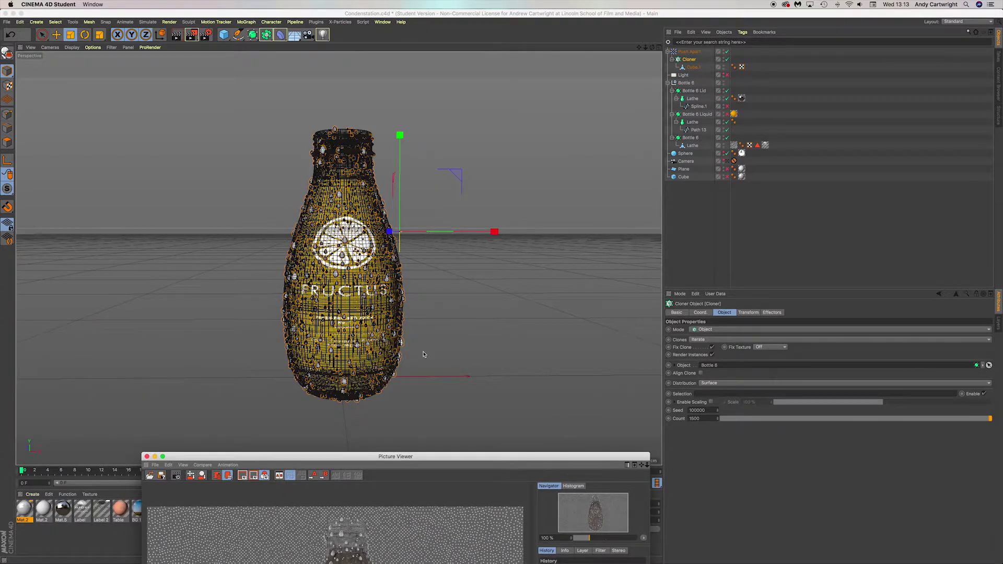
left_click(277, 177)
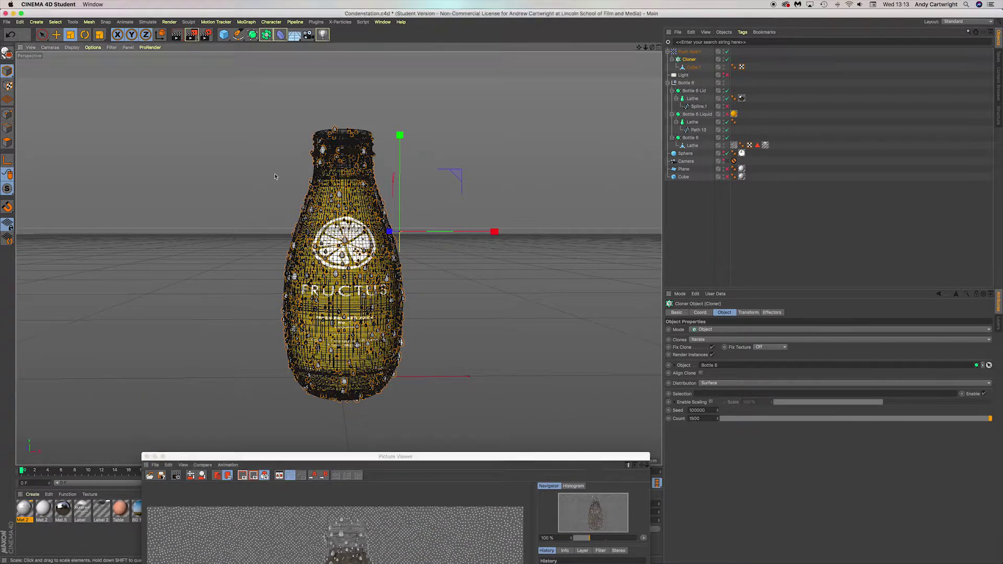
left_click_drag(330, 457, 282, 261)
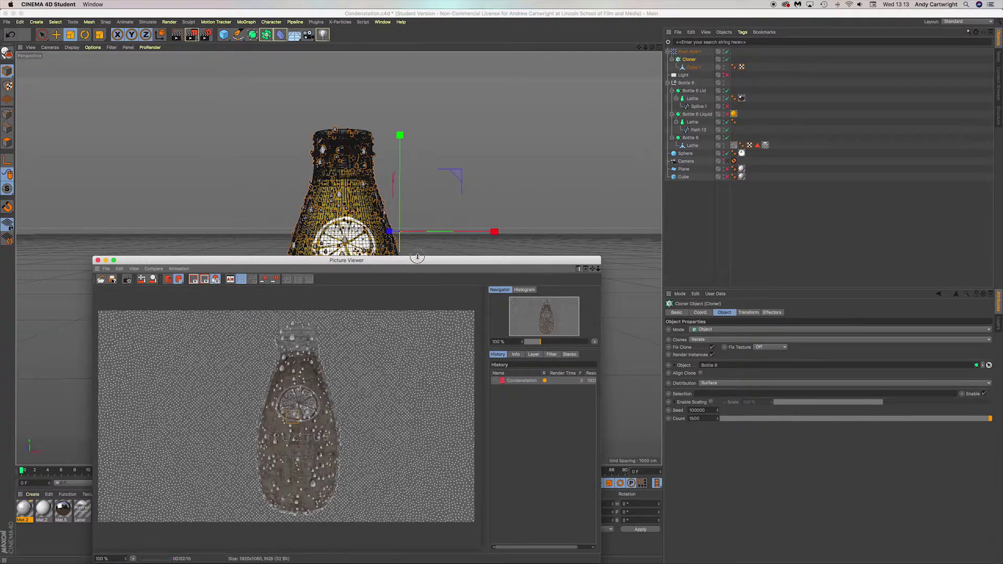
left_click_drag(417, 257, 429, 304)
left_click(692, 98)
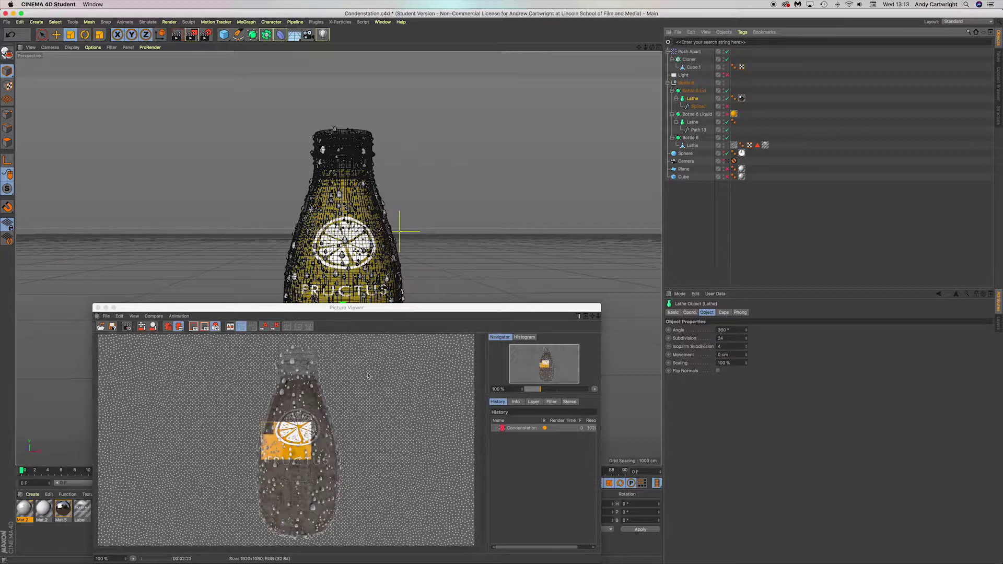
left_click_drag(403, 309, 386, 239)
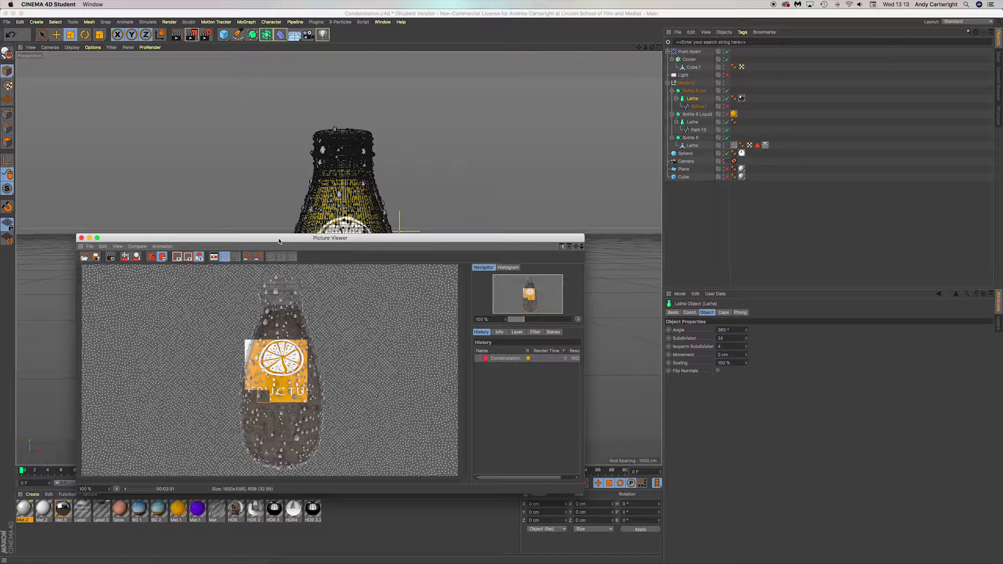
left_click_drag(299, 239, 294, 453)
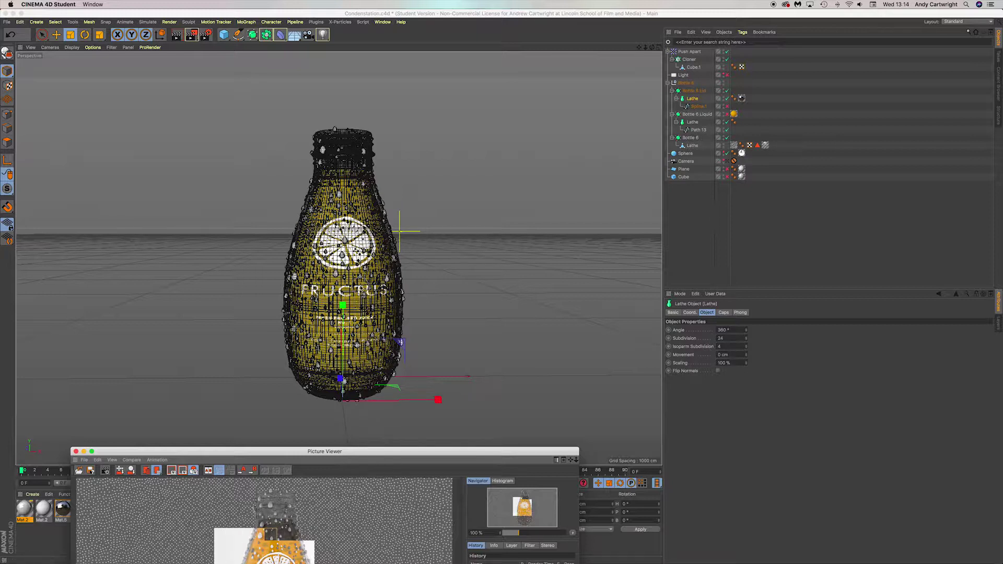
left_click_drag(366, 452, 401, 179)
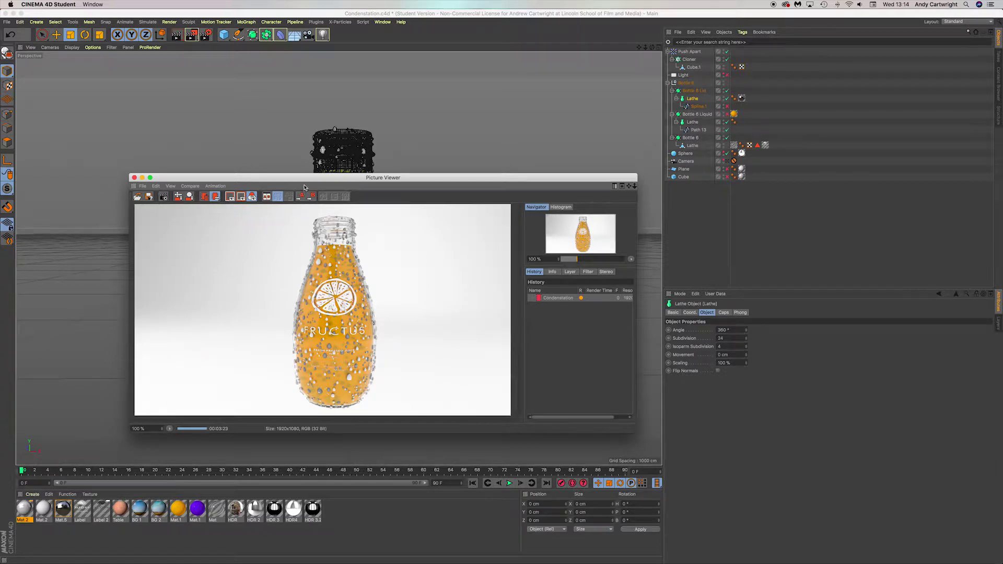
left_click(244, 21)
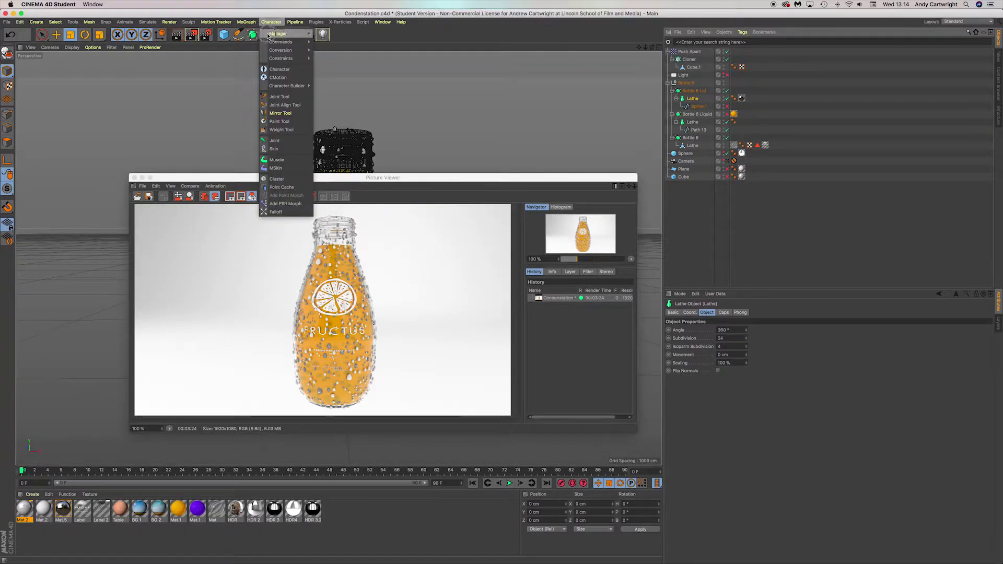
mouse_move(250, 36)
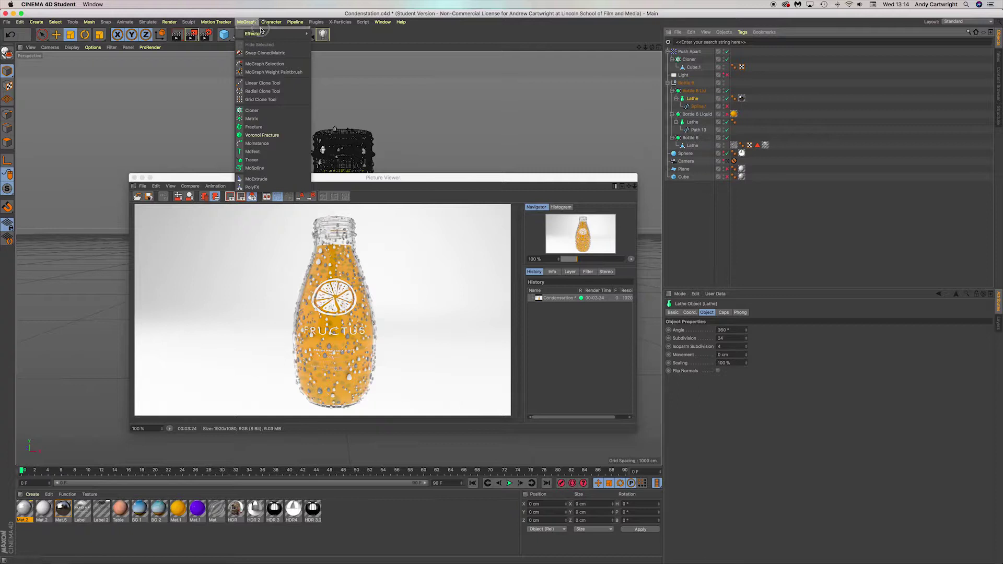
left_click(400, 178)
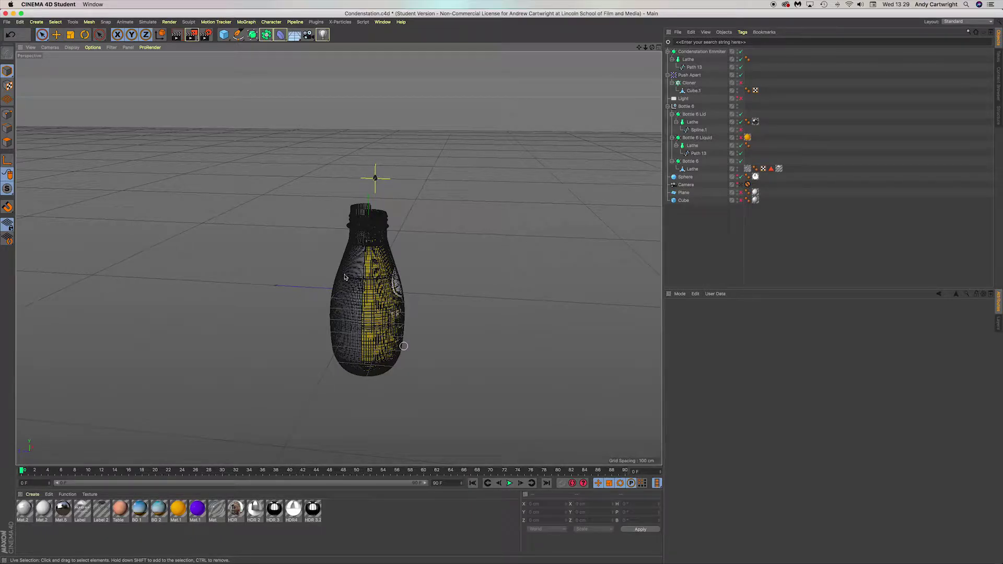
Examine the half-shell Condenstation Emmiter against the bottle from the side and front
scroll(344, 277, "up", 5)
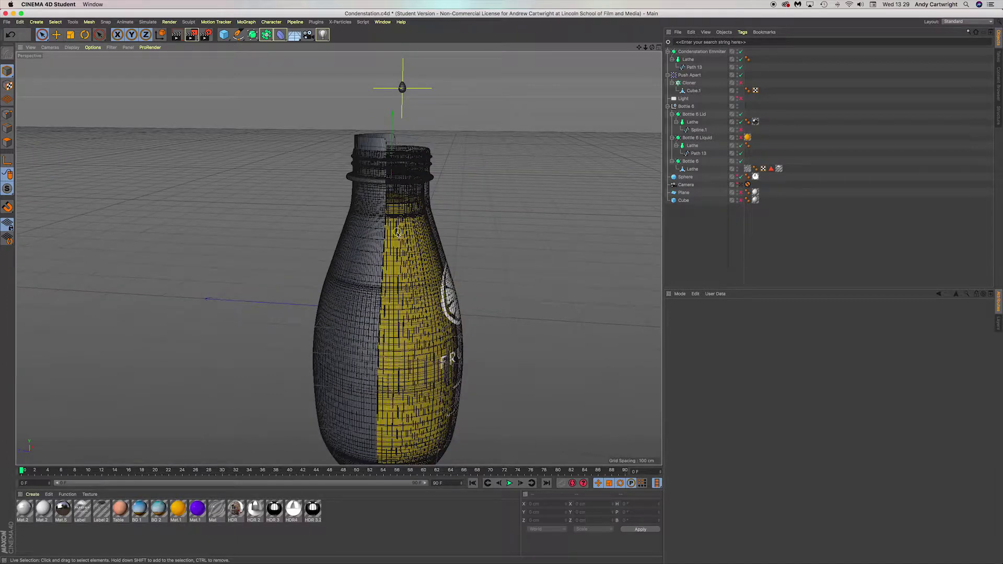
scroll(396, 231, "down", 2)
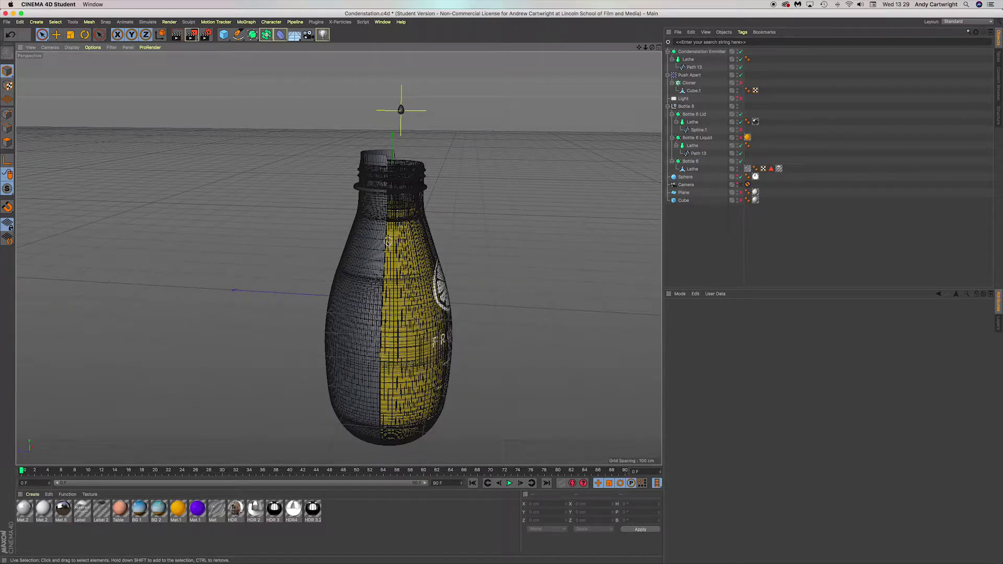
mouse_move(352, 236)
left_mouse_down("alt")
mouse_move(461, 232)
mouse_move(232, 240)
mouse_move(226, 222)
left_mouse_up("alt")
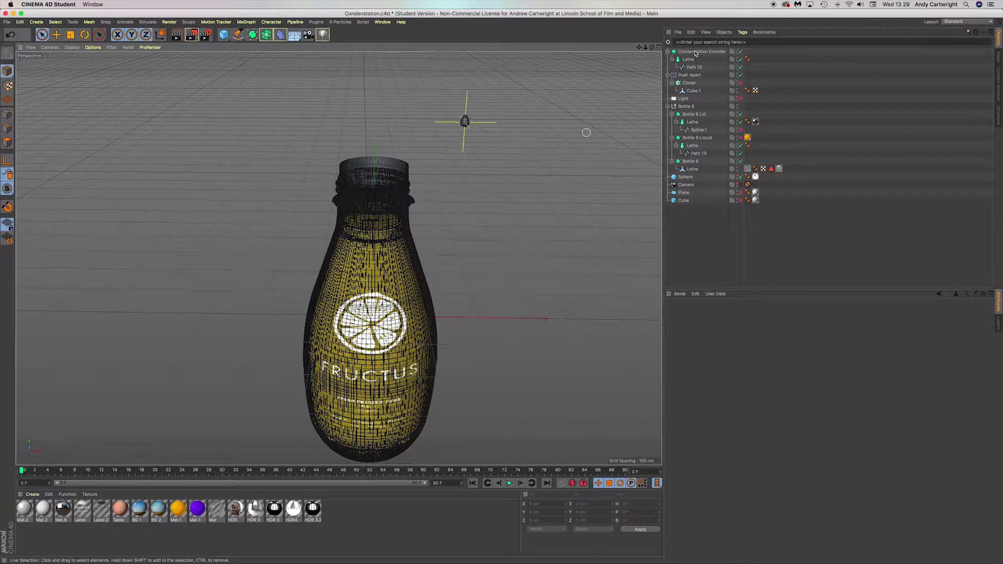
left_click_drag(398, 207, 510, 217, "alt")
middle_click_drag(510, 217, 454, 183, "alt")
Switch to Finder and browse from the Desktop through the Level 3 folder to Semester B
key("ctrl+Up")
left_click(96, 478)
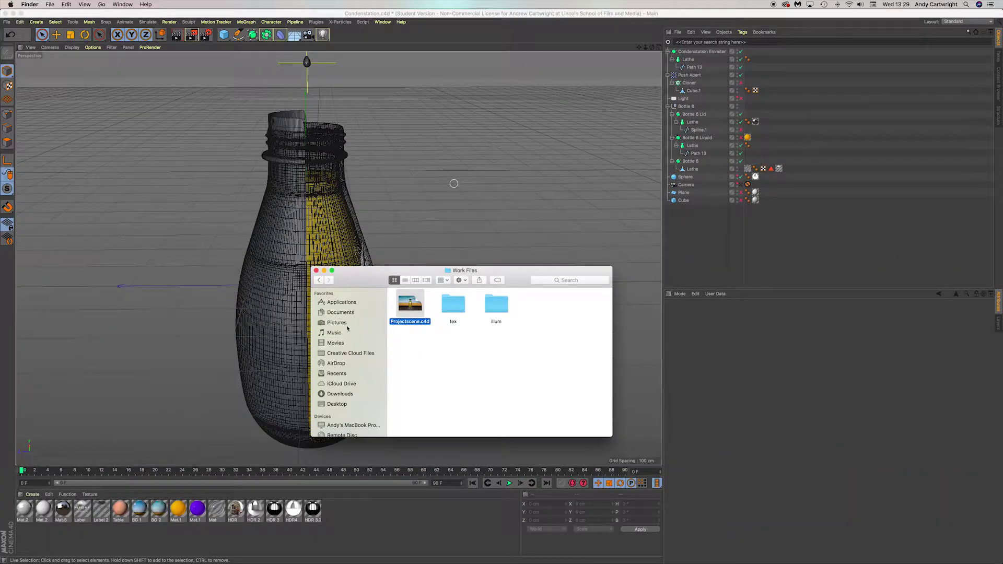
left_click(324, 403)
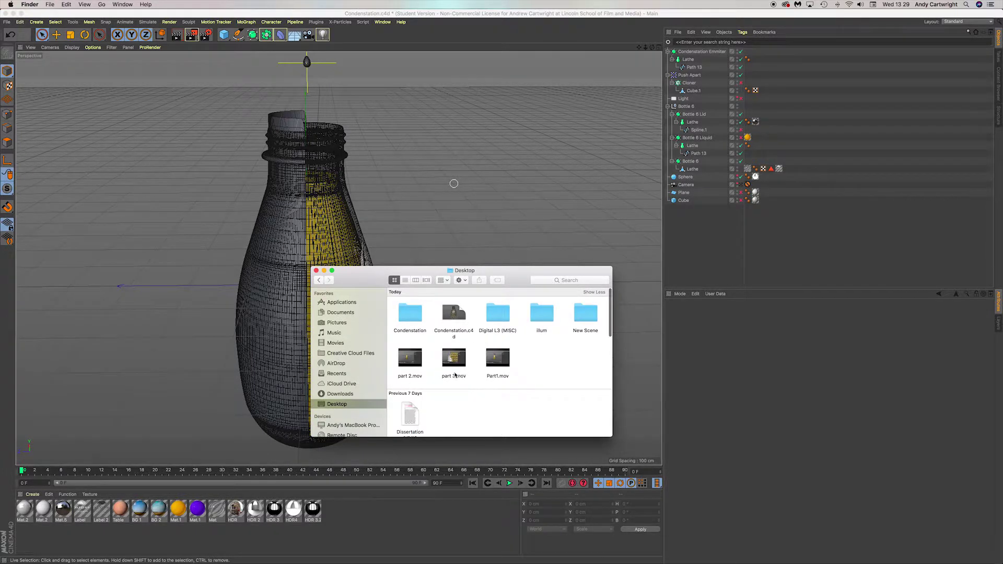
scroll(455, 375, "down", 10)
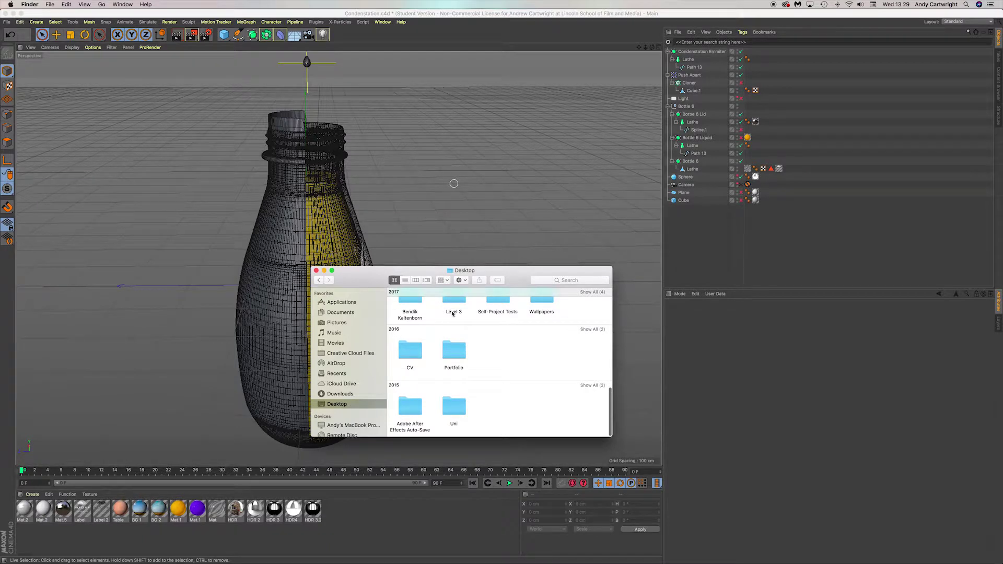
double_click(452, 313)
double_click(468, 328)
Open bottlemodels.c4d from the Work File folder, going through Digital Media and Bottle Design
left_click(489, 310)
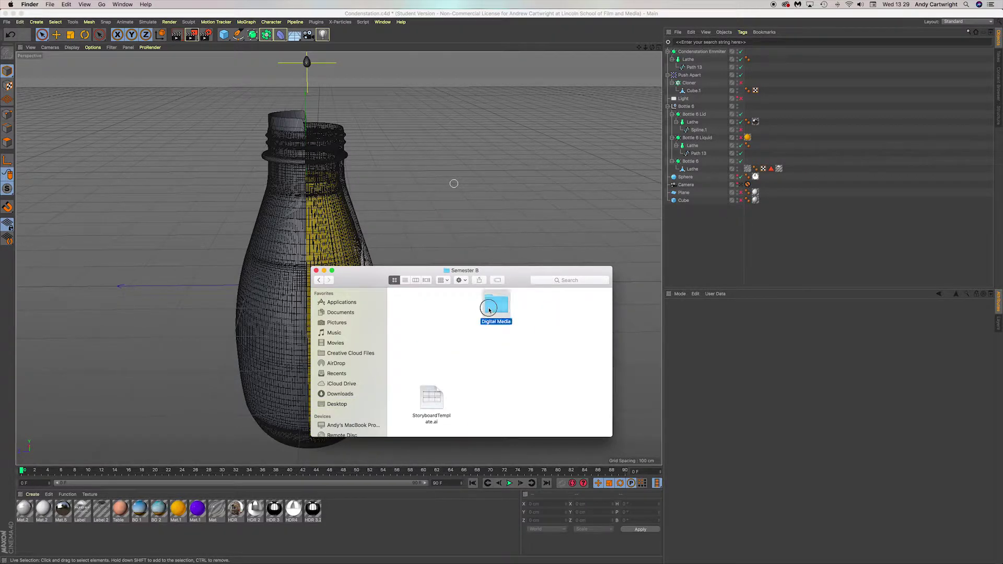
double_click(489, 310)
double_click(423, 306)
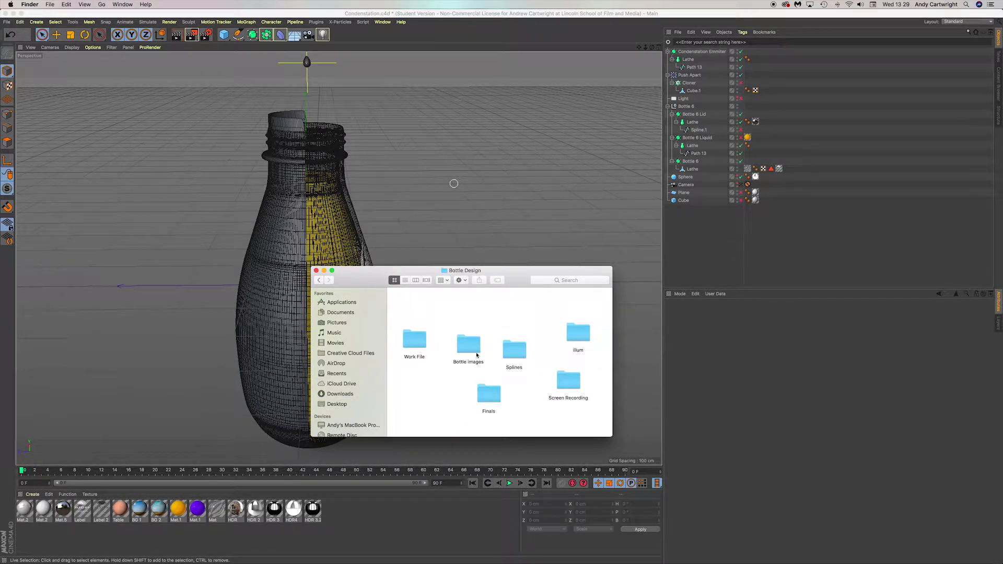
double_click(416, 342)
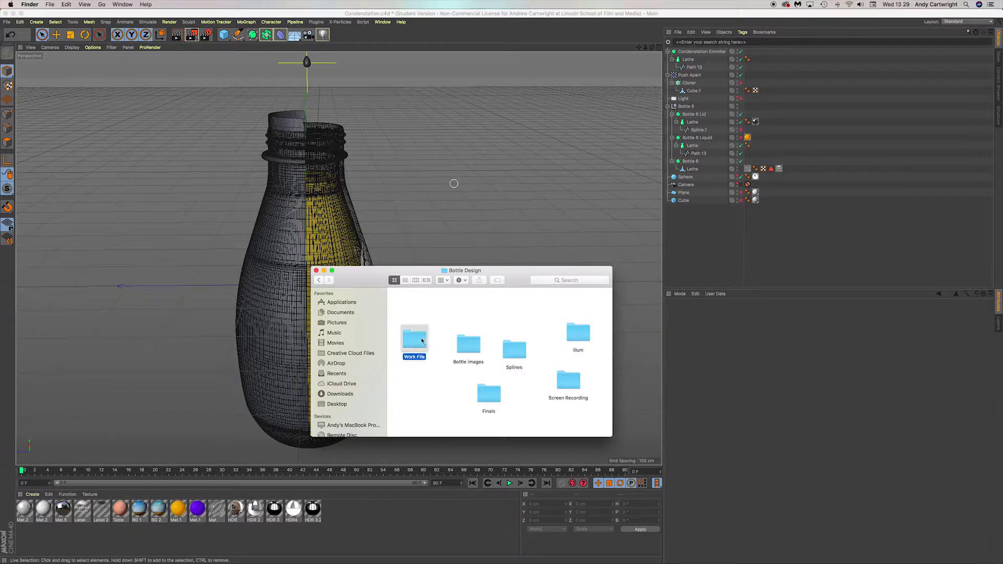
double_click(495, 304)
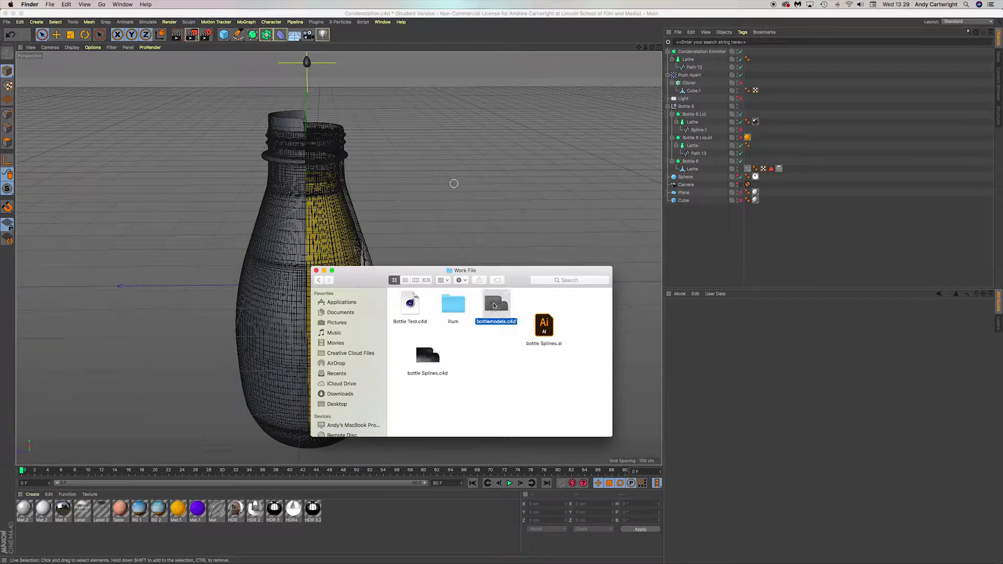
Select the Bottle 6 model to identify it, and close bottlemodels.c4d to return to the Condenstation.c4d project
left_click(164, 245)
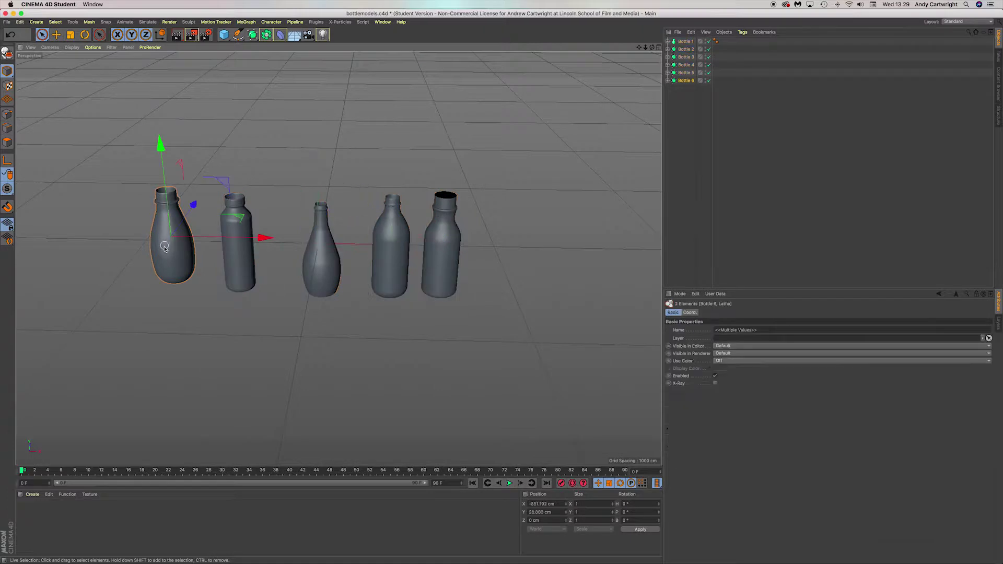
left_click(6, 21)
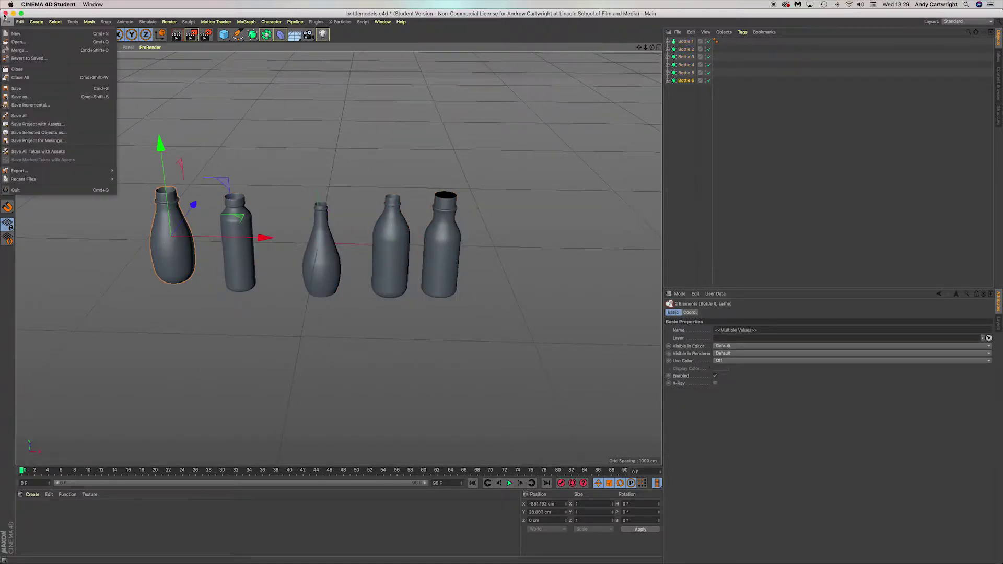
left_click(4, 14)
left_click(474, 181)
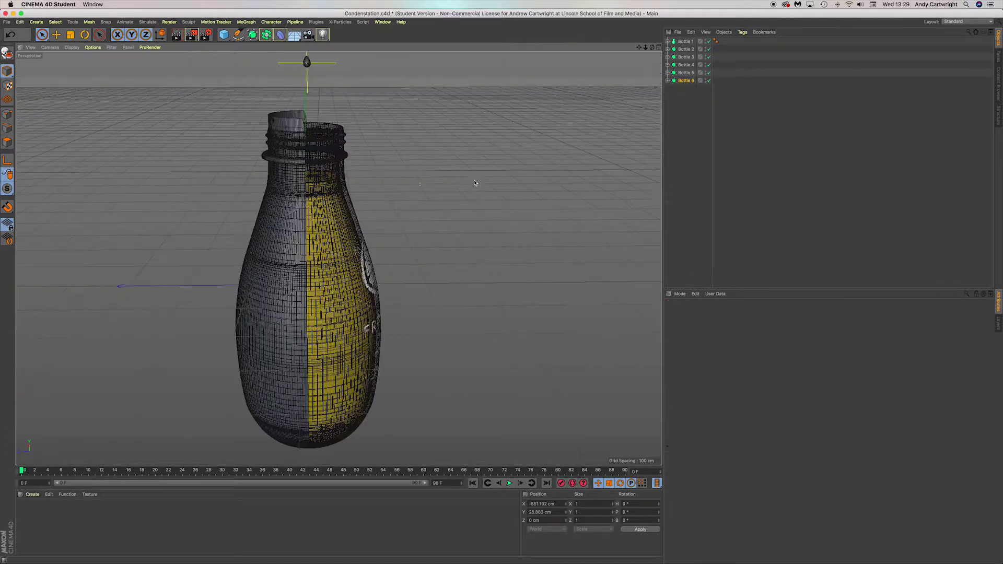
Disable the Condenstation Emmiter's Lathe, select its Path 13 spline and hide the Bottle 6 group to examine the profile alone
middle_click_drag(311, 264, 371, 253, "alt")
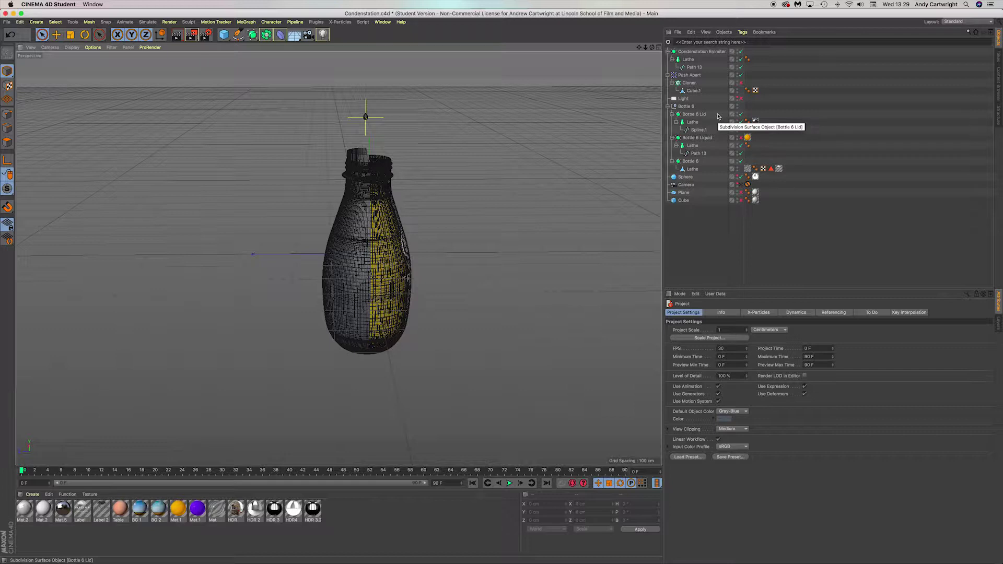
left_click(741, 60)
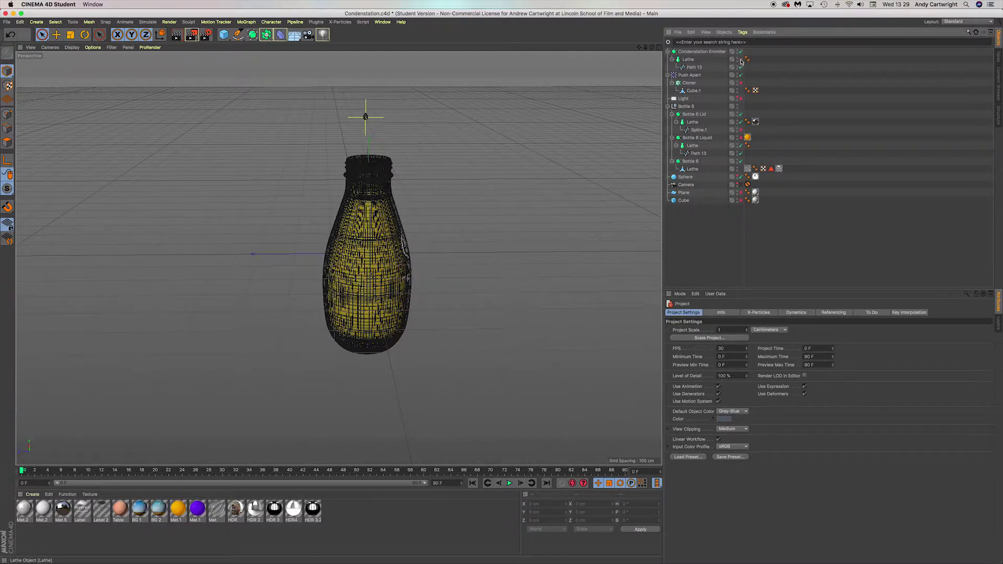
left_click(695, 68)
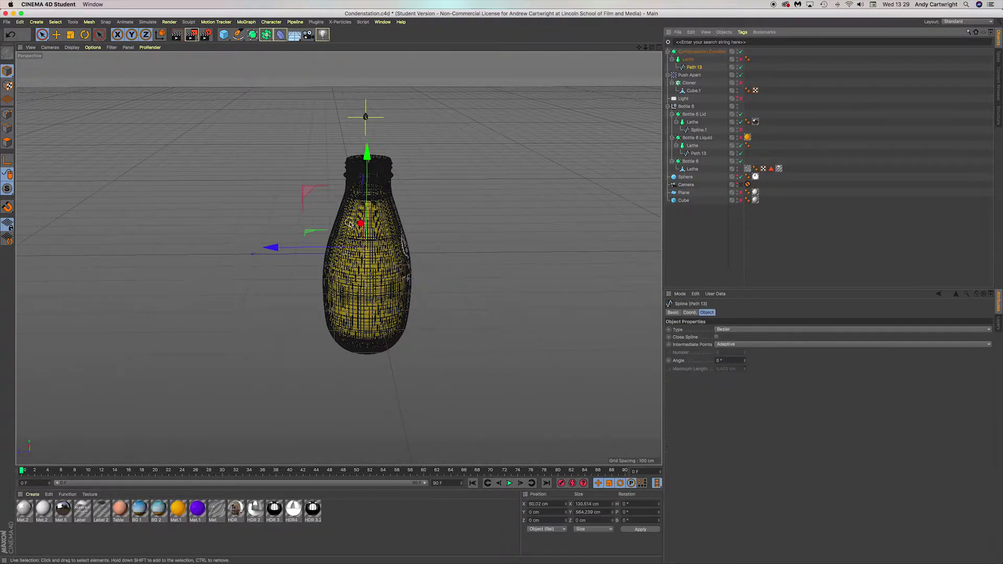
right_click_drag(349, 222, 351, 255, "alt")
left_click_drag(355, 249, 477, 252, "alt")
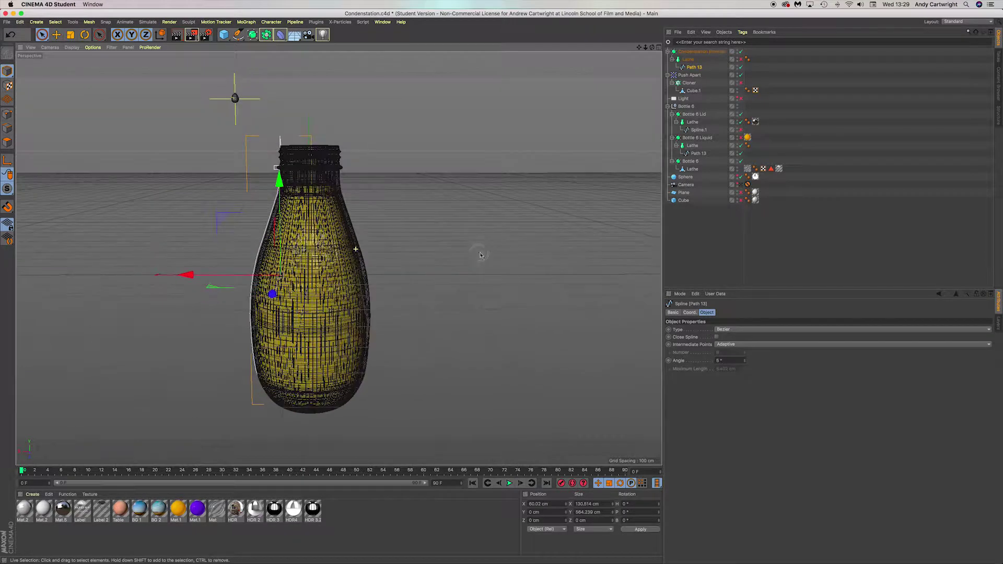
left_click(738, 107)
left_click(737, 107, "alt")
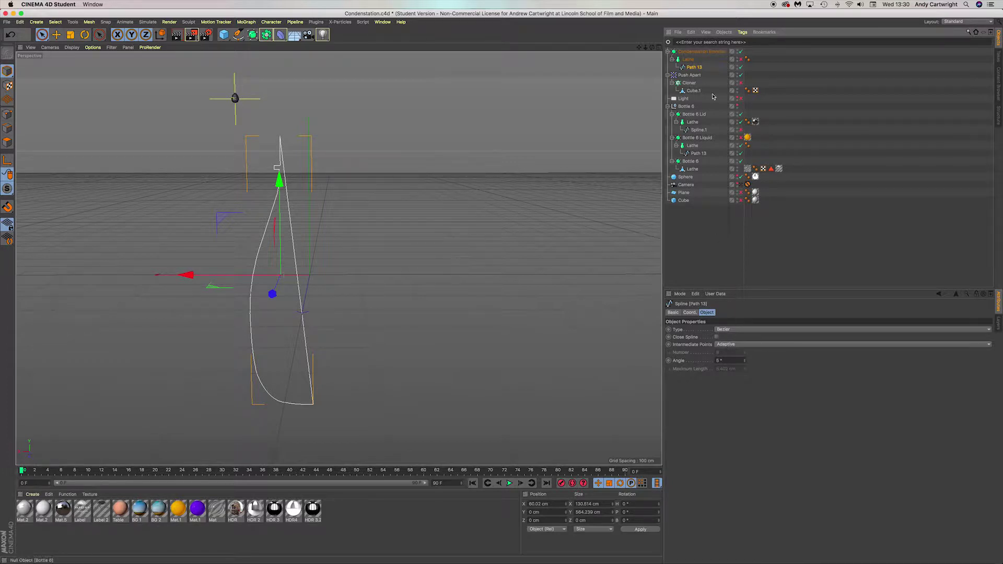
Re-enable the Condenstation Emmiter's Lathe and make the Bottle 6 group visible again
left_click(687, 60)
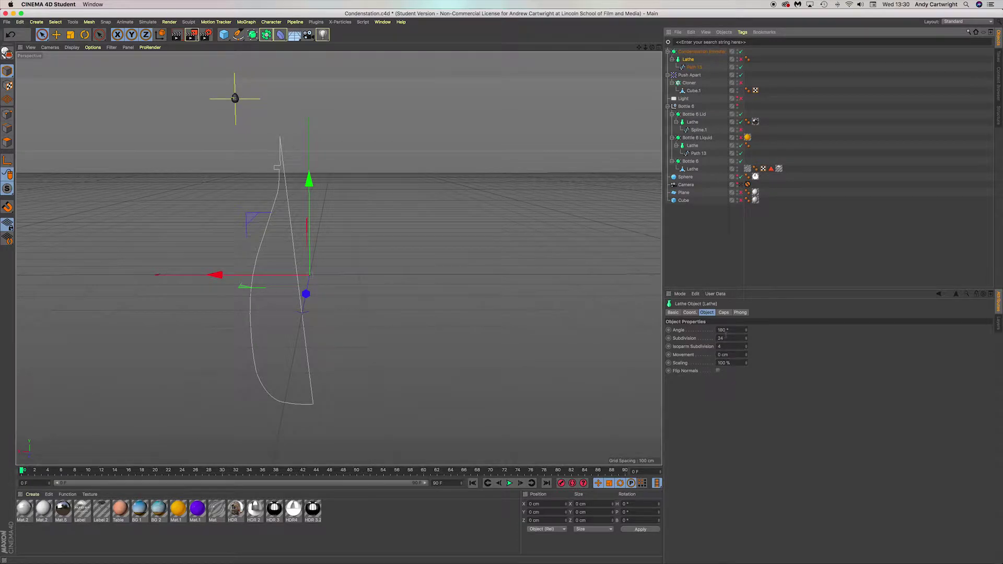
left_click(741, 60)
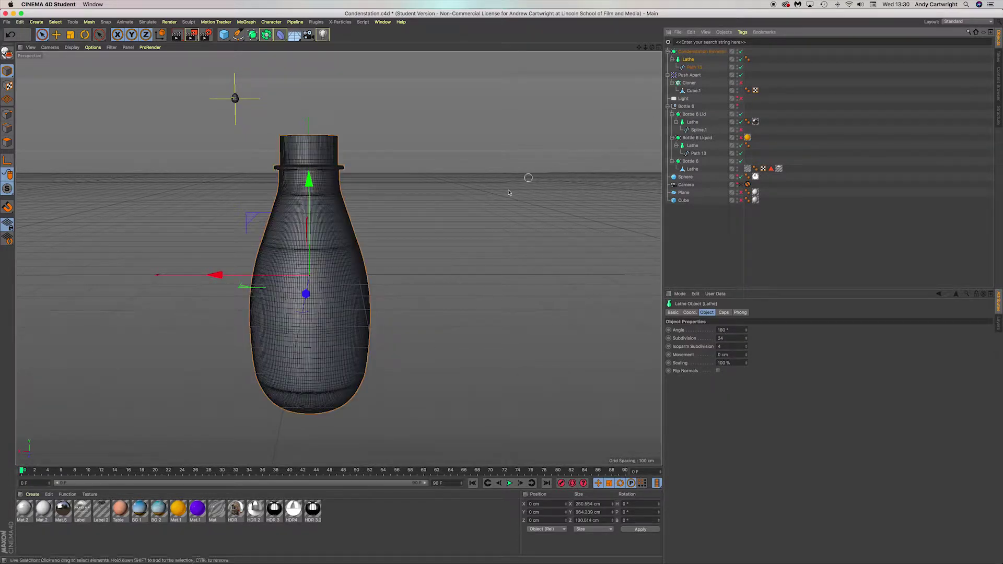
left_click(737, 105)
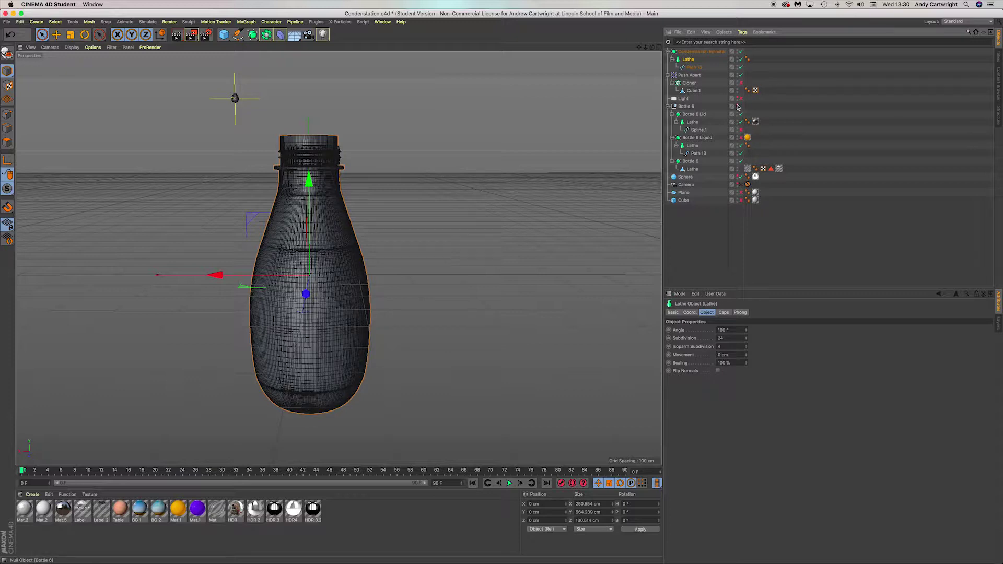
Set the Cloner's distribution object to Condenstation Emmiter in place of the full bottle
left_click_drag(410, 240, 149, 242, "alt")
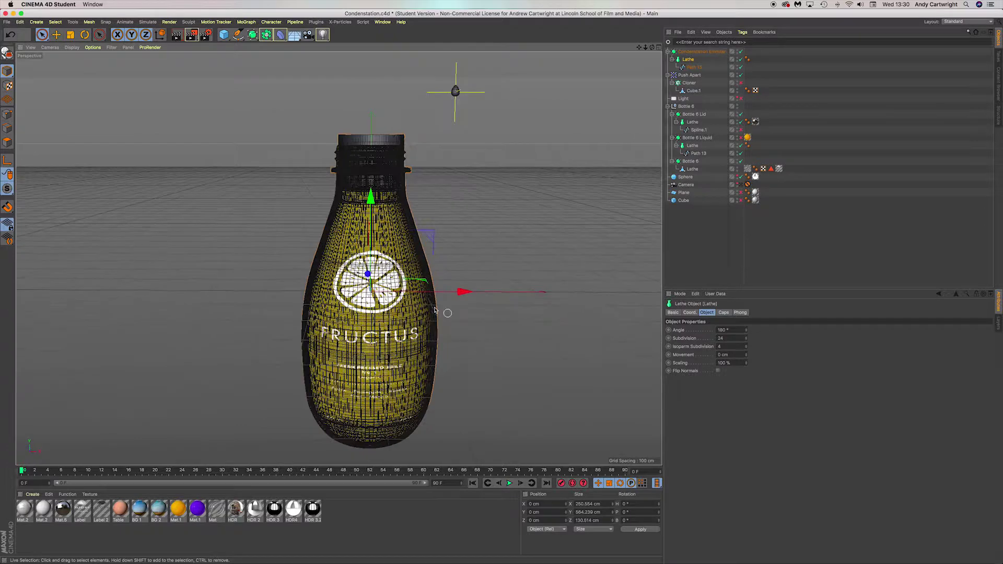
left_click_drag(332, 333, 354, 325, "alt")
left_click_drag(315, 233, 558, 242, "alt")
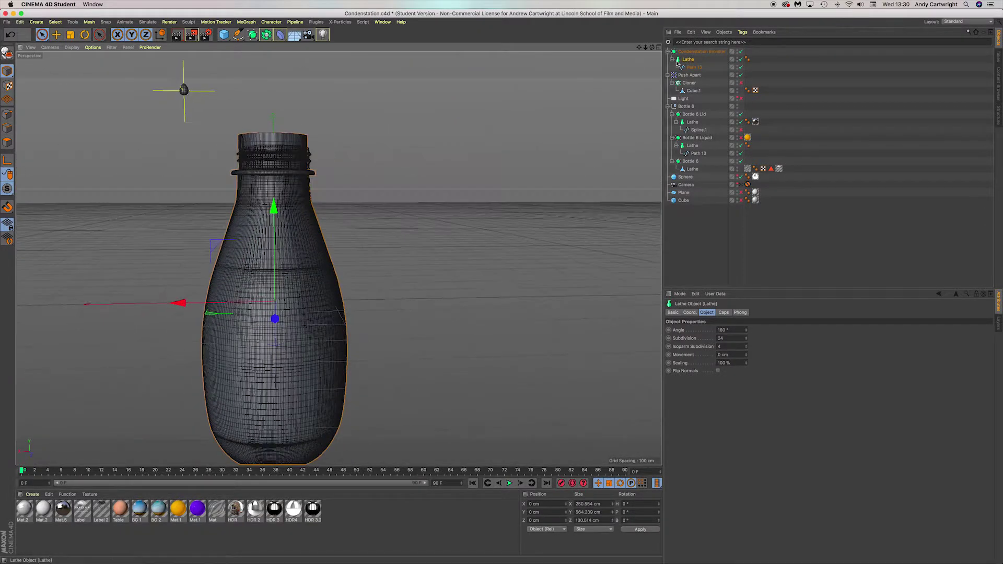
scroll(281, 235, "down", 1)
middle_click_drag(293, 235, 359, 241, "alt")
left_click(689, 85)
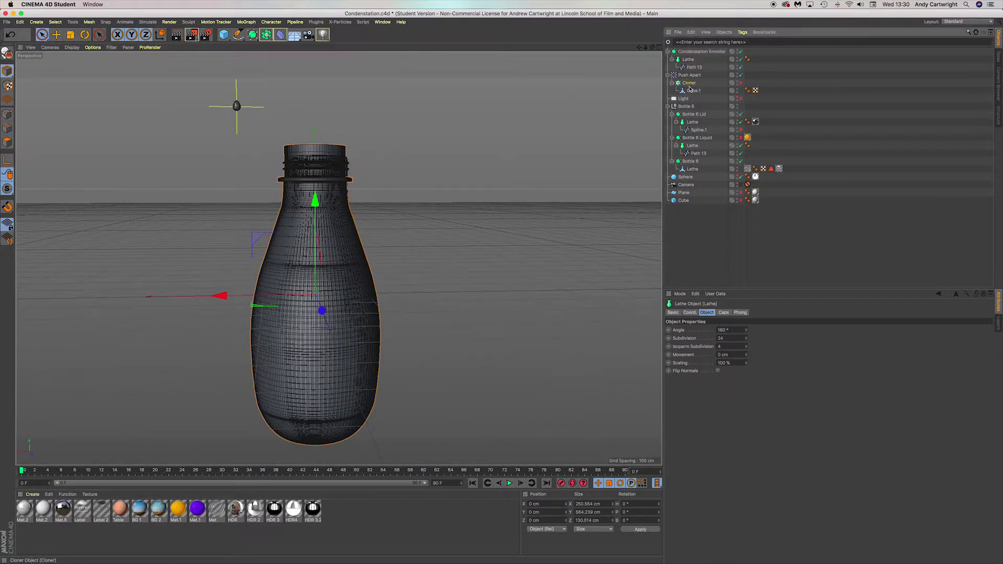
left_click(690, 85)
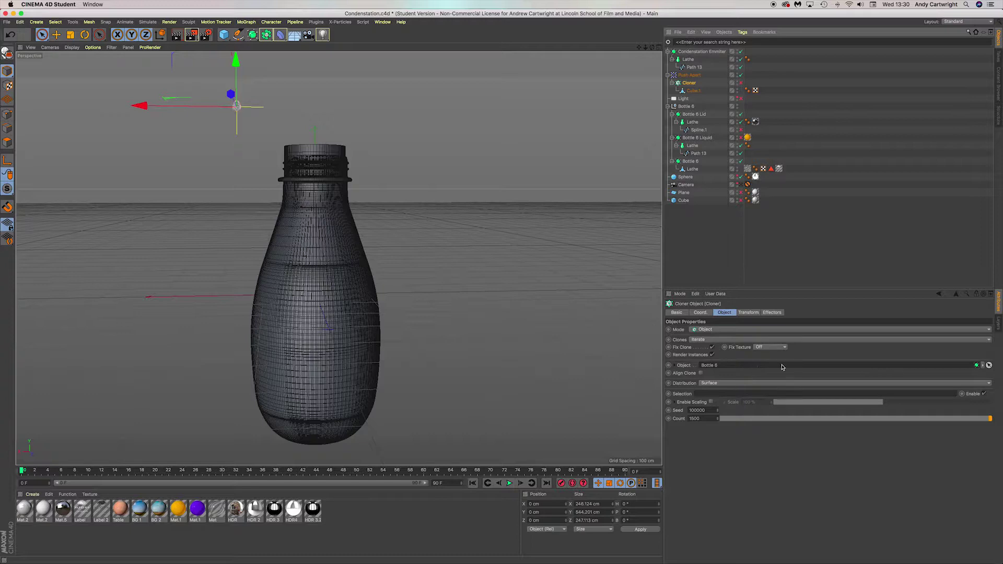
left_click(988, 366)
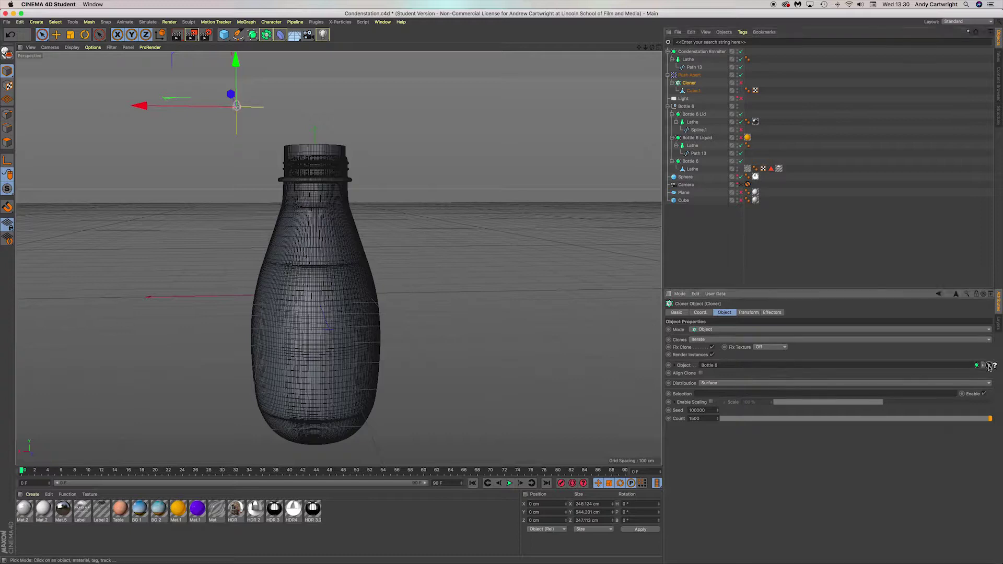
left_click(697, 52)
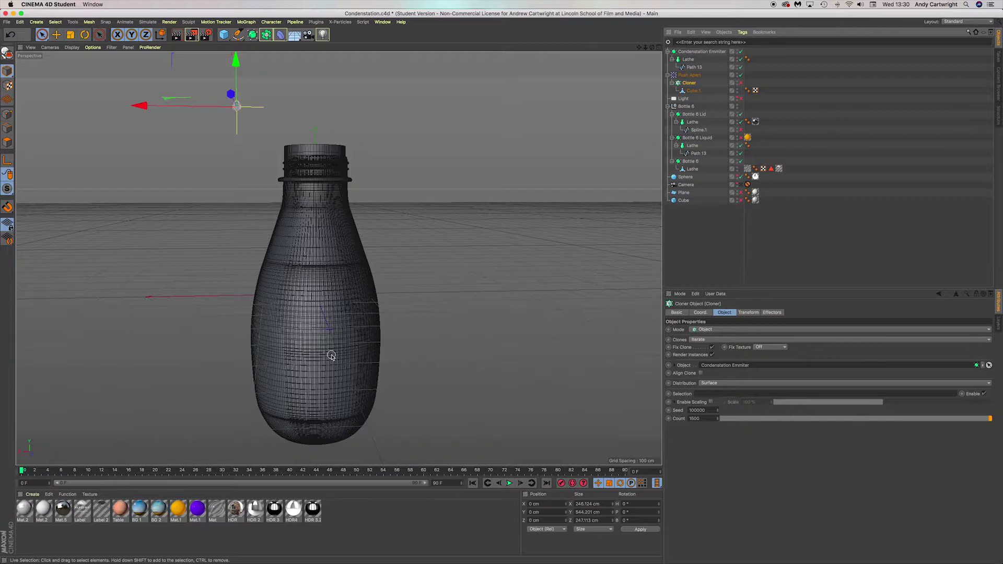
Select the emitter's Path 13 spline and examine how the half shell sits around the bottle's neck
left_click_drag(332, 356, 158, 347, "alt")
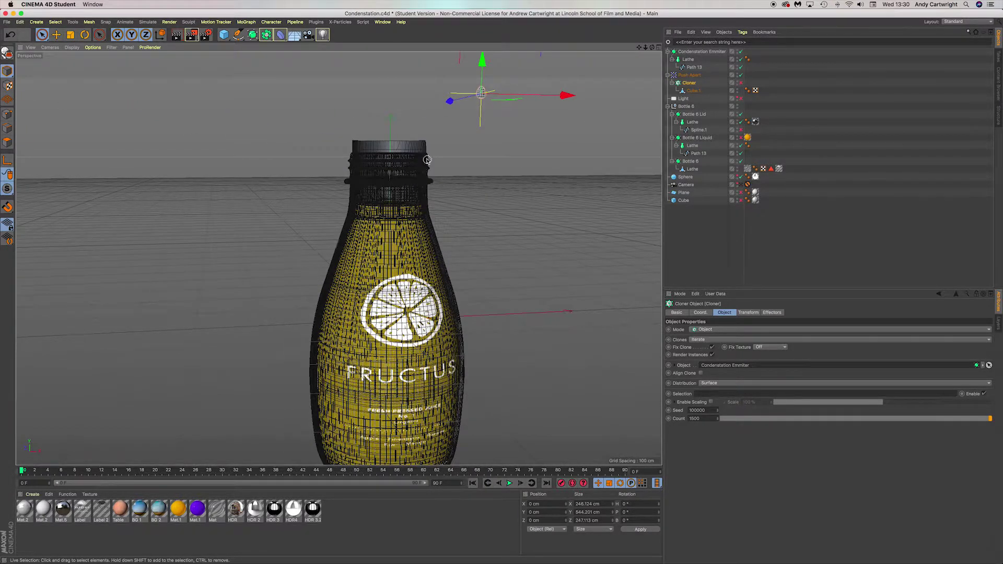
scroll(403, 155, "up", 5)
middle_click_drag(313, 231, 338, 257, "alt")
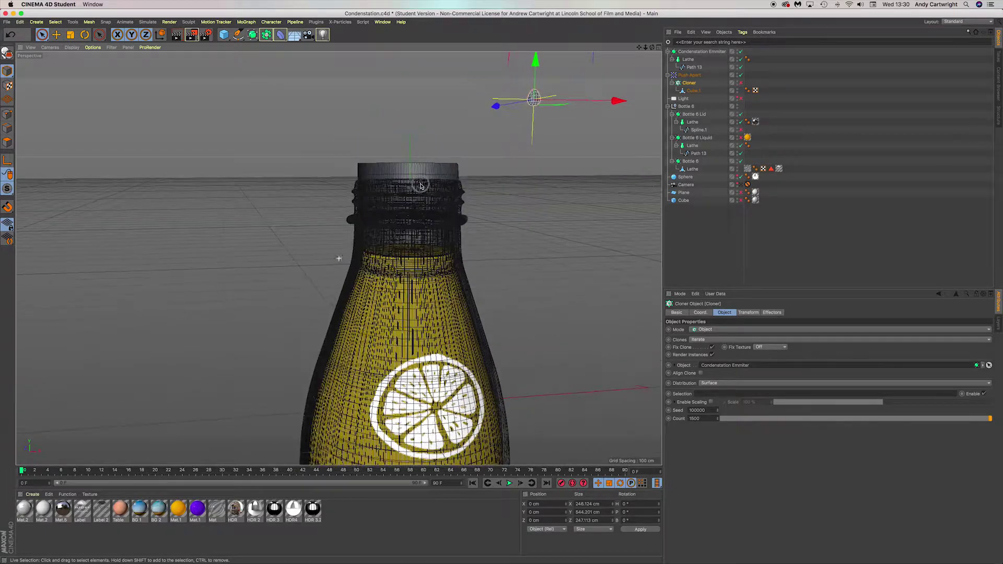
left_click_drag(402, 201, 471, 196, "alt")
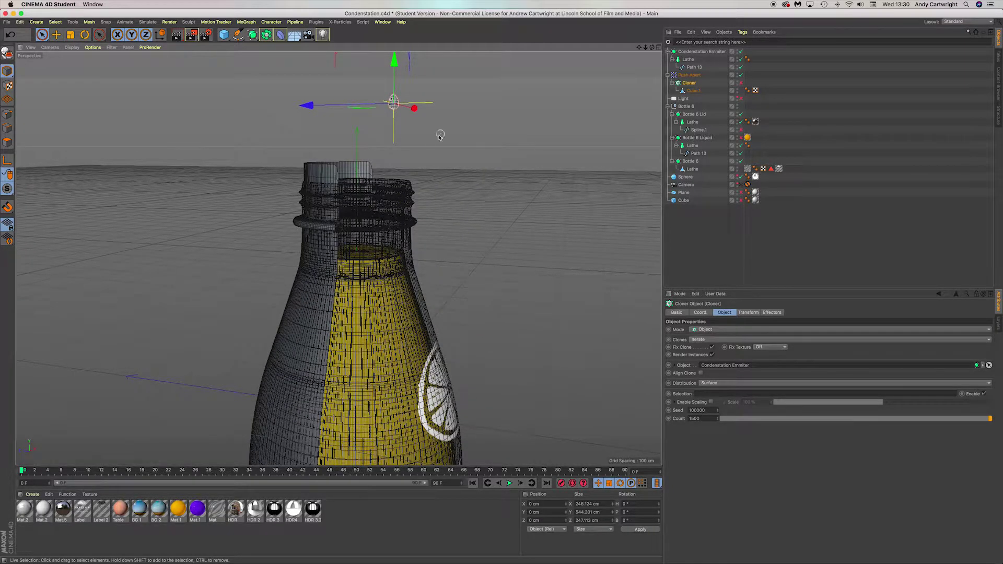
left_click(694, 67)
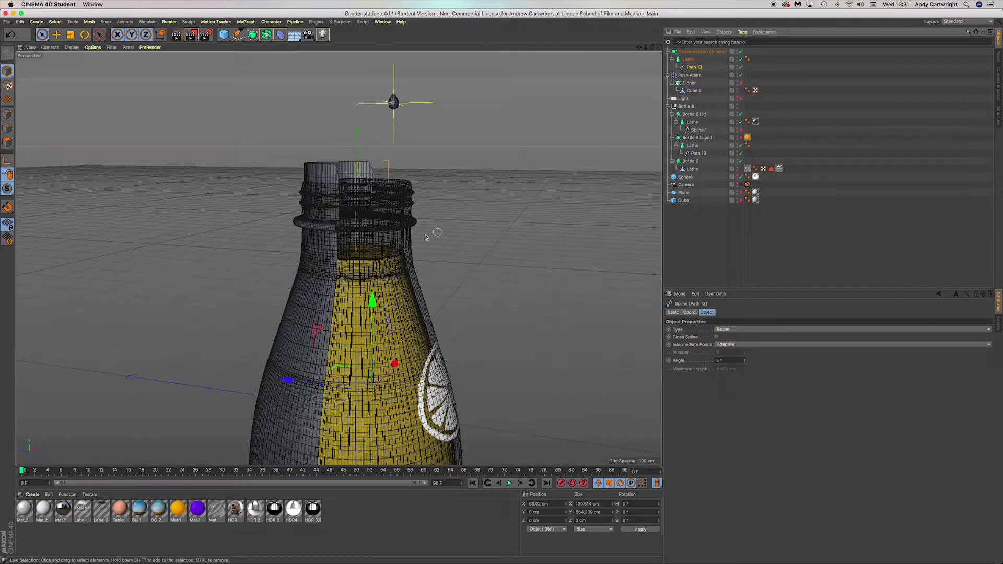
right_click_drag(388, 235, 420, 248, "alt")
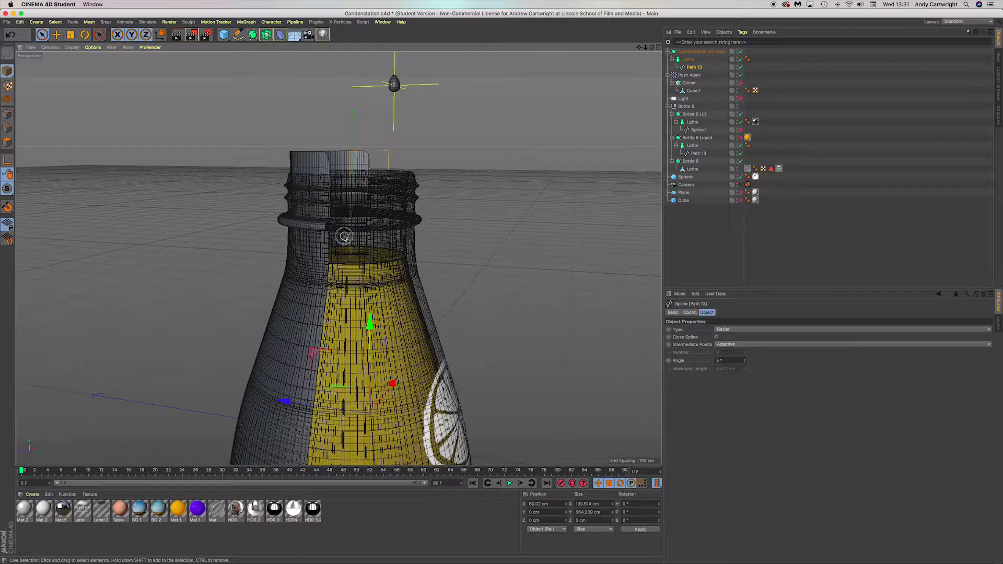
Hide the Bottle 6 group and disable the Condenstation Emmiter's Lathe to isolate the Path 13 spline for point editing
left_click_drag(343, 236, 501, 226, "alt")
middle_click_drag(316, 301, 366, 246, "alt")
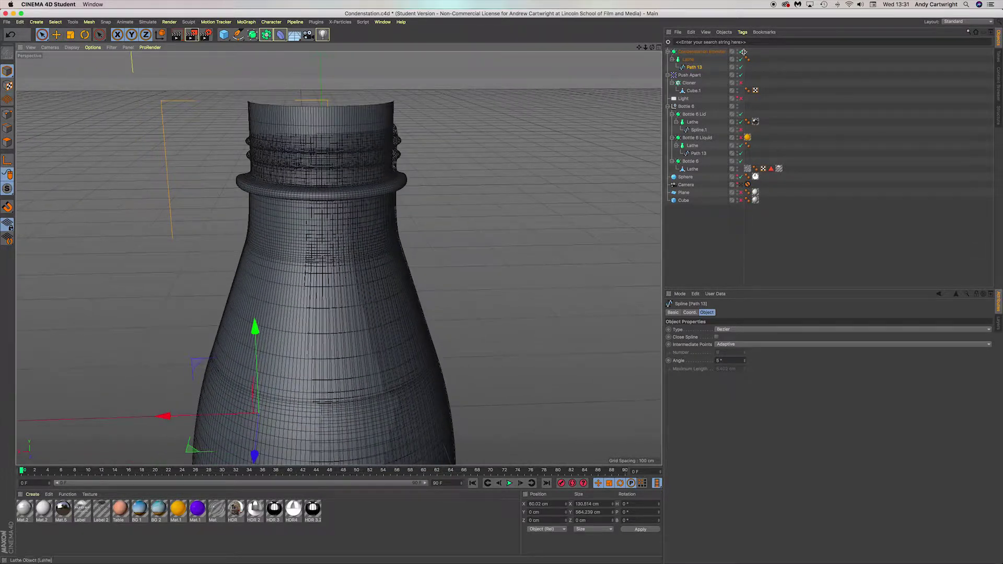
left_click(737, 106)
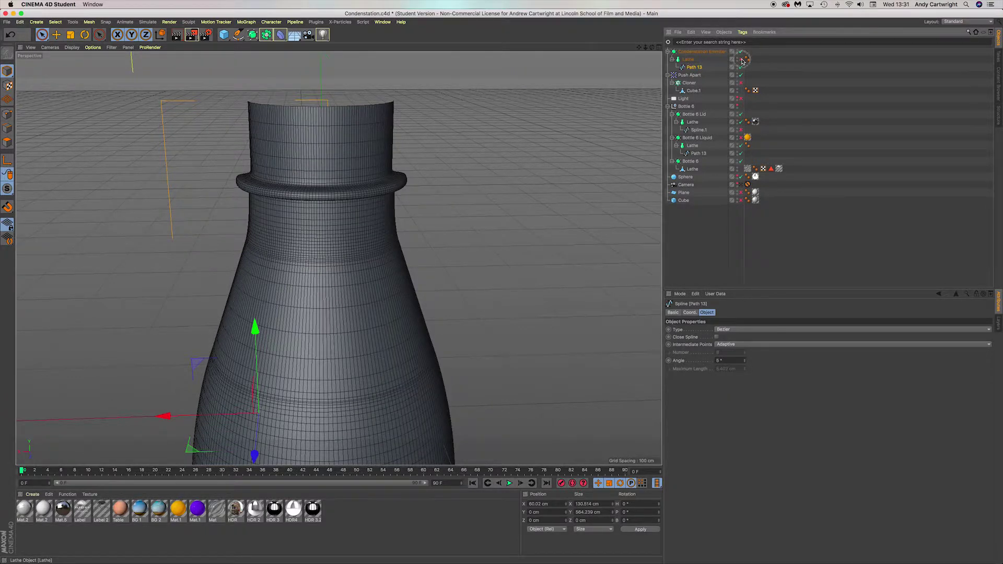
left_click(741, 59)
left_click(7, 114)
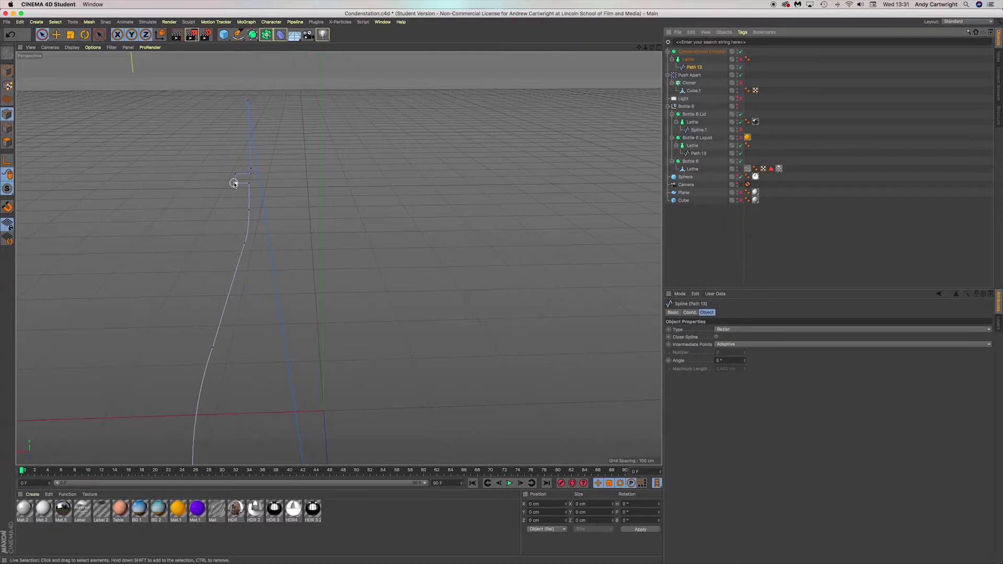
Delete Path 13's collar and upper neck points, then restore the emitter's Lathe and the Bottle 6 group
left_click_drag(233, 184, 240, 172)
left_click_drag(249, 115, 247, 102)
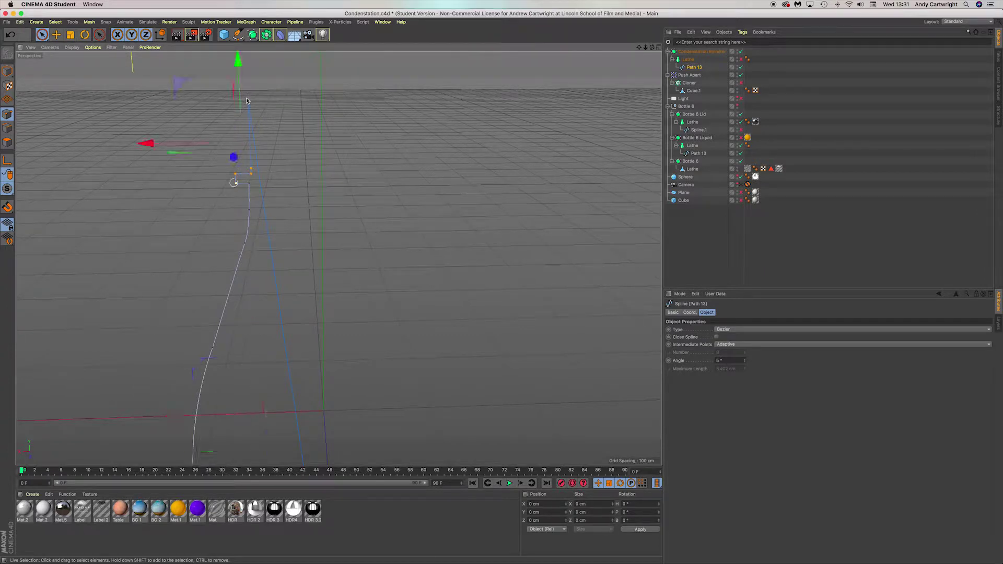
key("Delete")
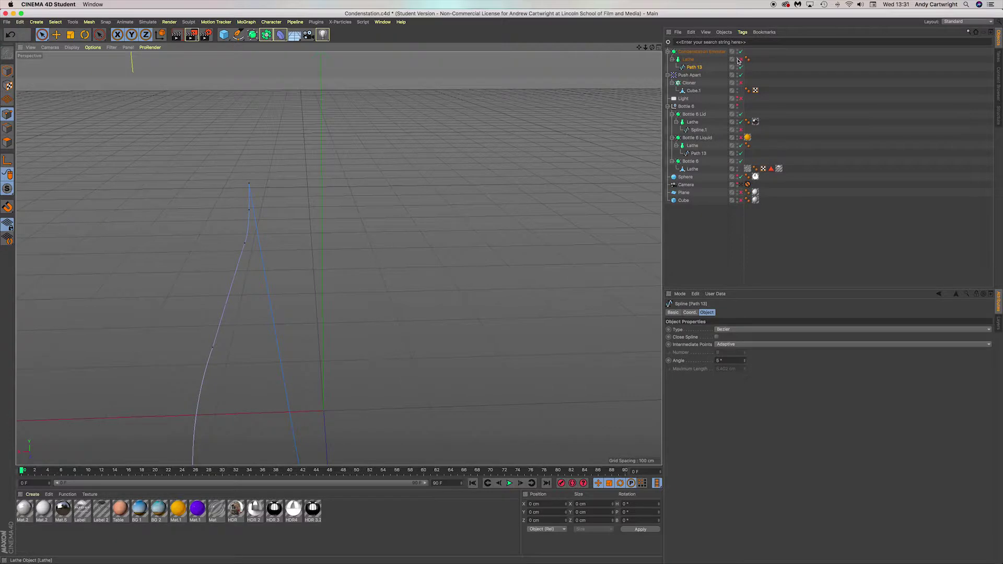
left_click(739, 59)
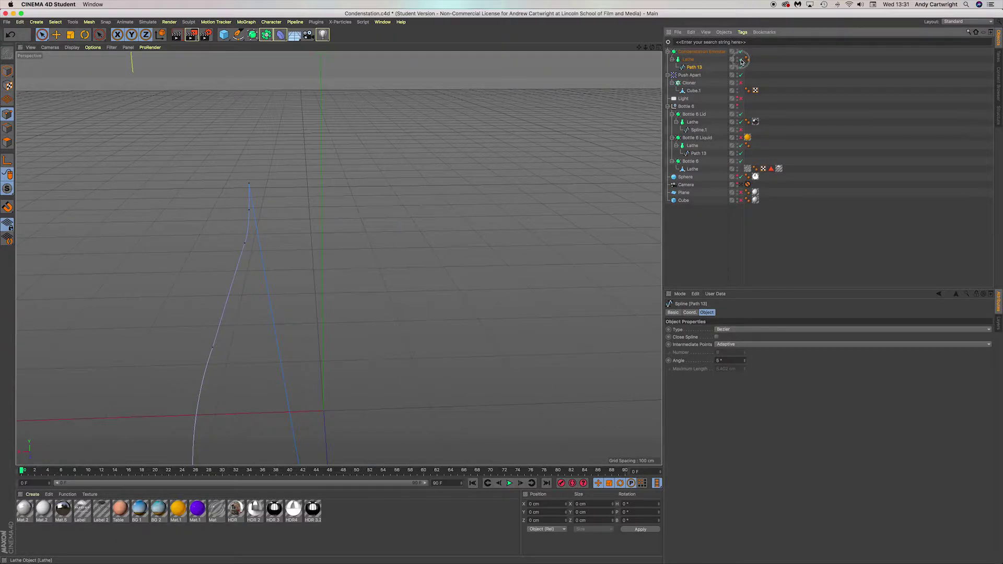
left_click(738, 105)
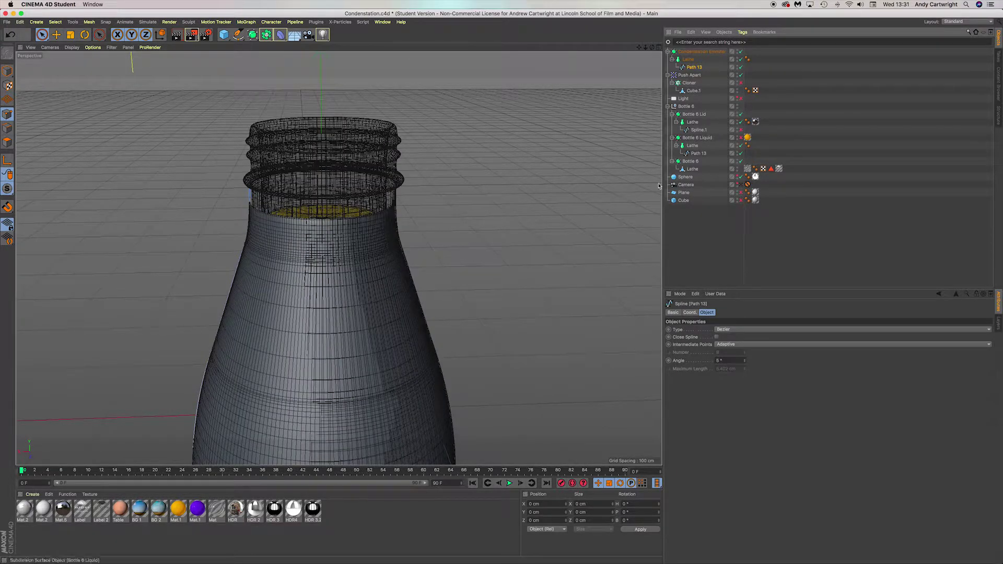
Rotate the Condenstation Emmiter about its vertical axis so the half shell covers the front label side of the bottle
scroll(421, 247, "down", 3)
left_click_drag(391, 242, 193, 218, "alt")
scroll(206, 222, "down", 3)
mouse_move(356, 287)
left_mouse_down("alt")
mouse_move(354, 257)
mouse_move(354, 270)
left_mouse_up("alt")
scroll(353, 271, "down", 5)
middle_click_drag(318, 293, 329, 254, "alt")
key("r")
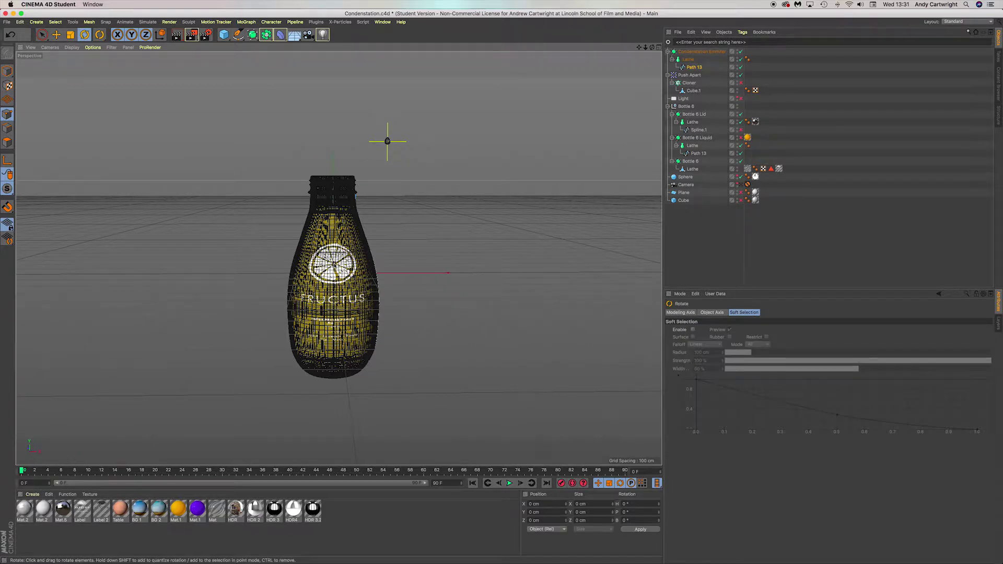
left_click(694, 51)
left_click_drag(319, 283, 495, 221)
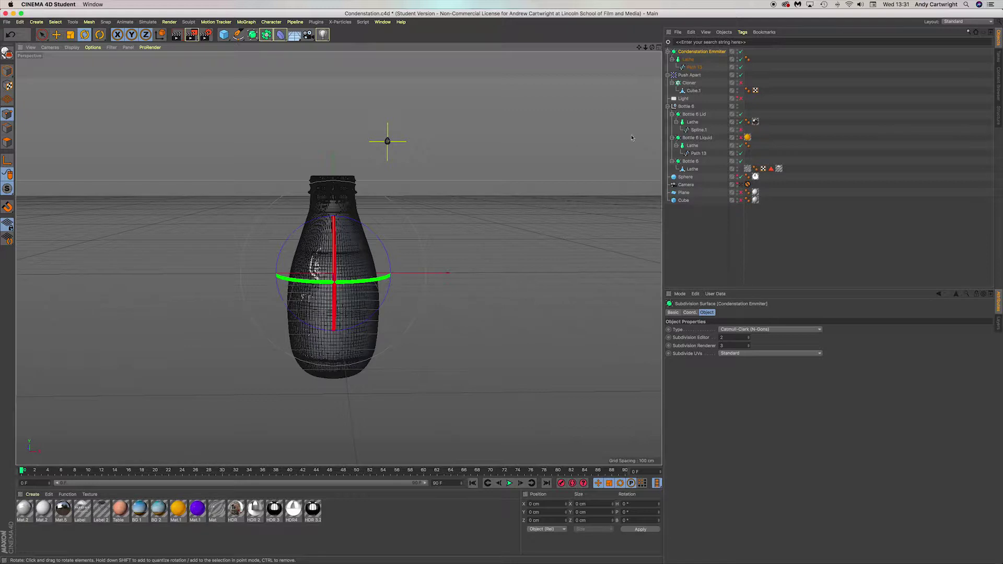
Enable the Cloner to distribute the droplets over the rotated half shell and inspect them up close
left_click(740, 84)
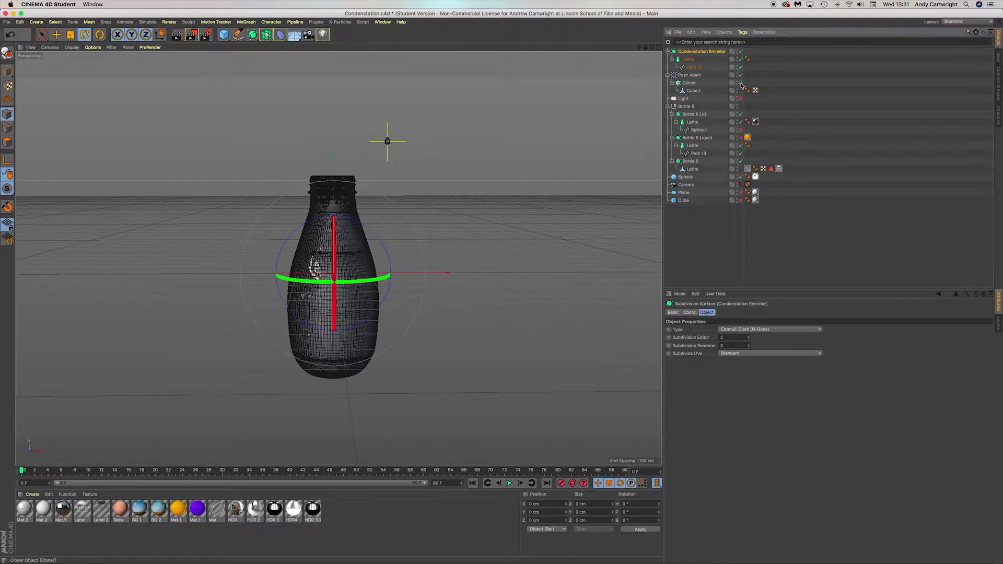
scroll(302, 303, "up", 8)
scroll(357, 266, "up", 3)
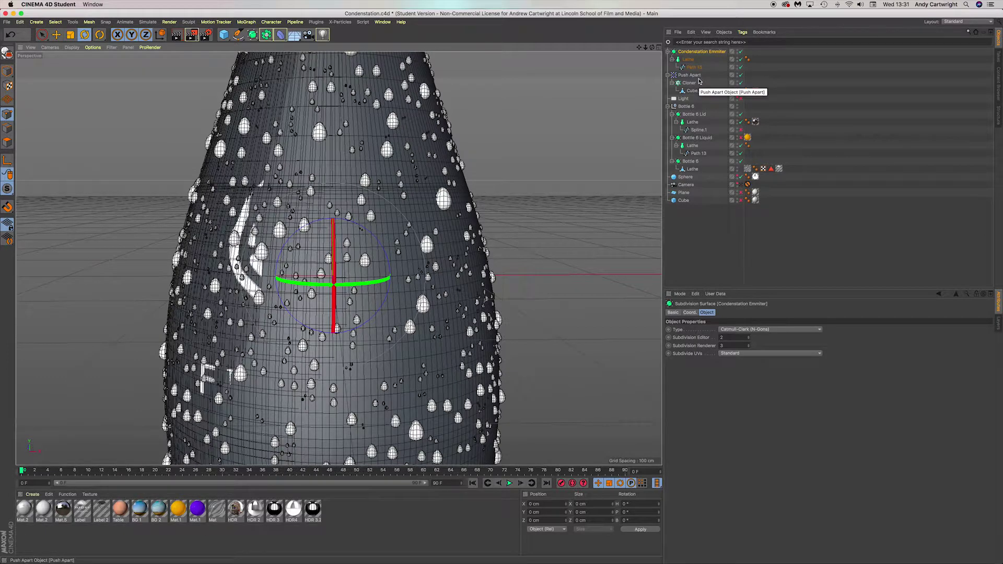
Try a Compositing tag with Seen by Camera turned off on the Condenstation Emmiter, and remove the tag
right_click(694, 52)
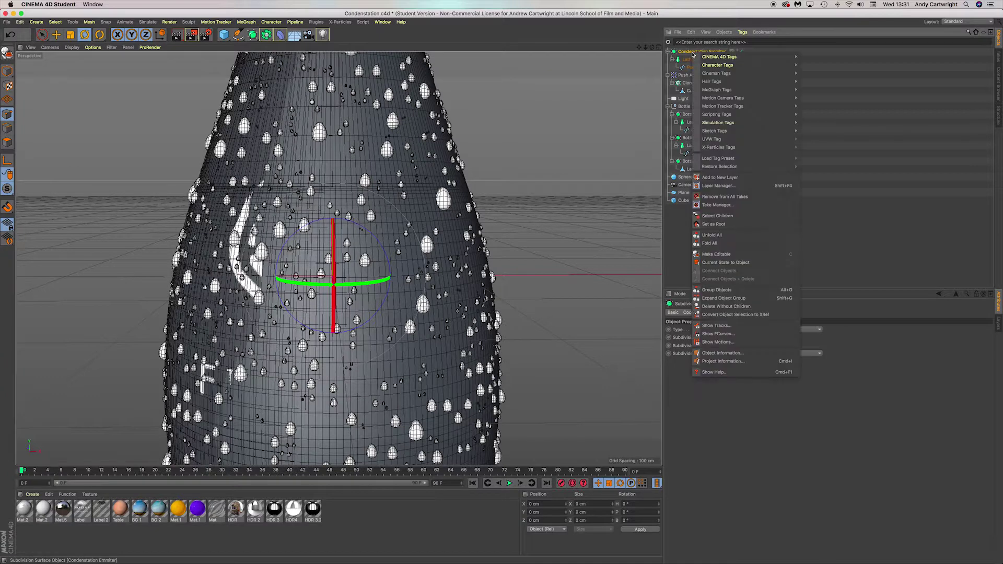
mouse_move(747, 56)
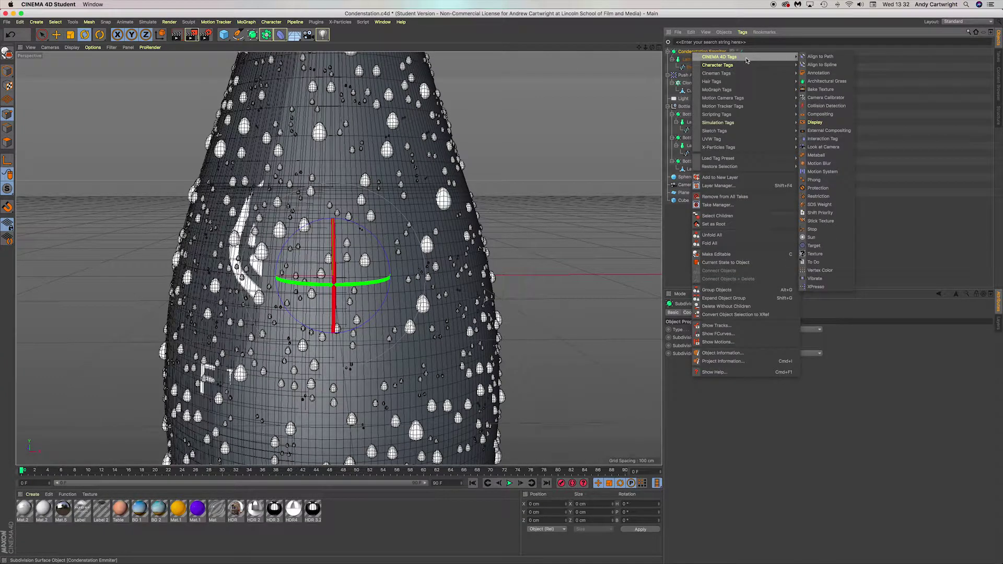
left_click(826, 116)
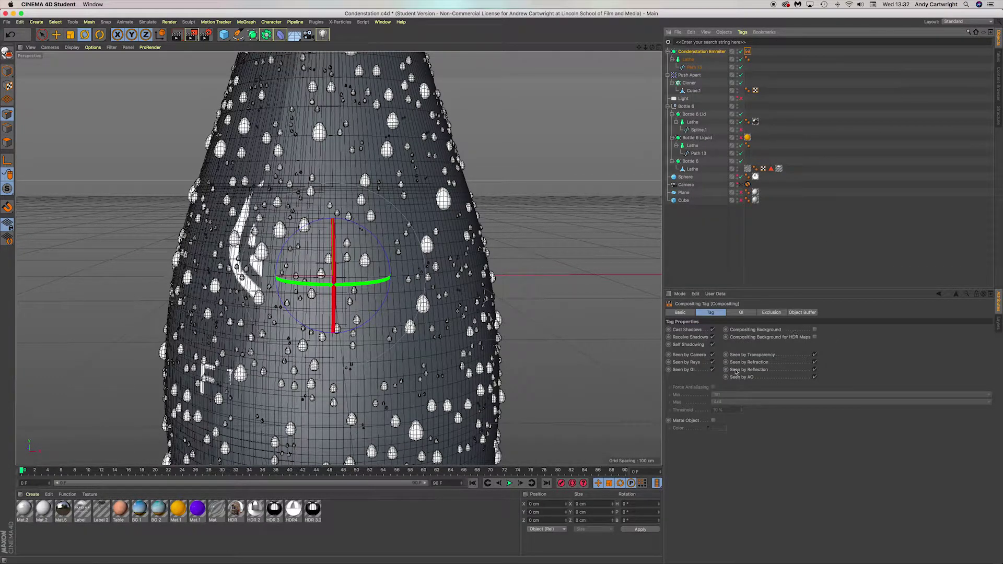
left_click(712, 356)
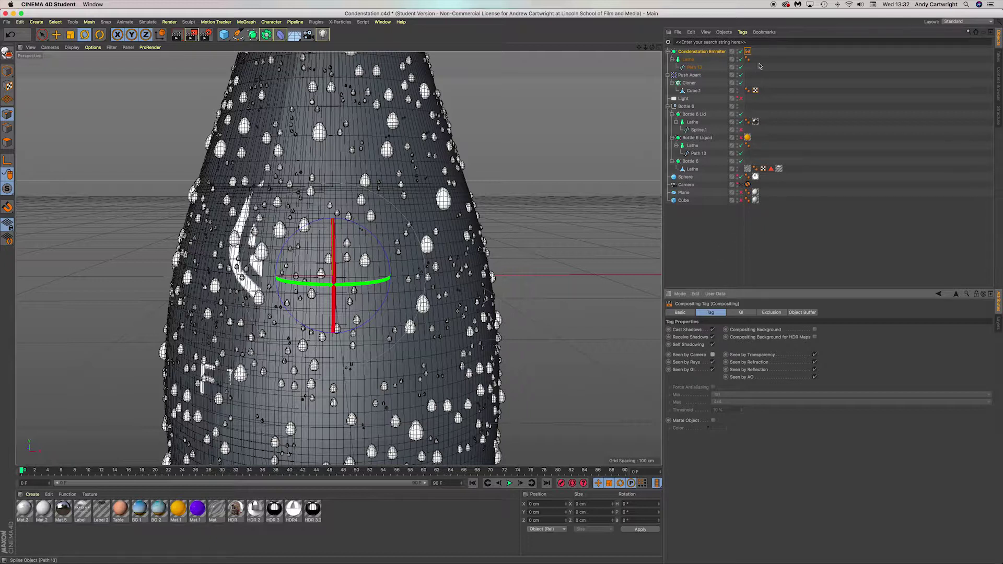
key("Delete")
Hide the Condenstation Emmiter shell, leaving its cloned droplets showing on the bottle
double_click(737, 50)
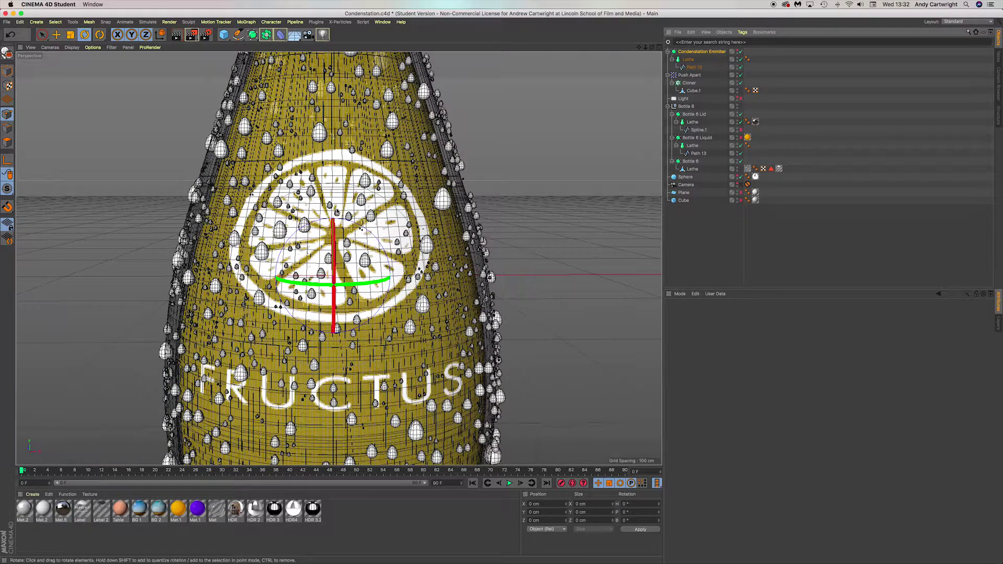
scroll(288, 173, "down", 10)
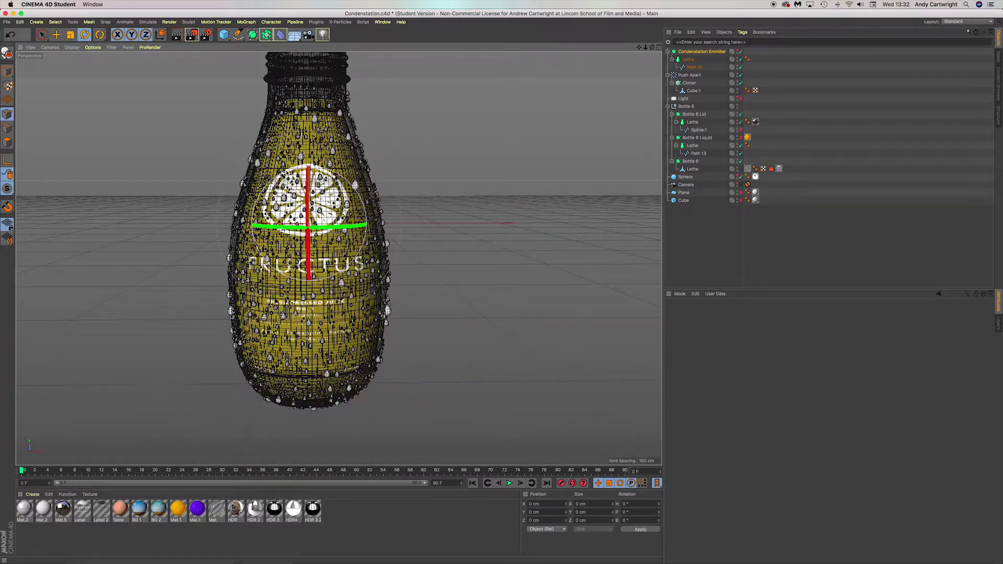
Examine the droplets from several angles and up close to see how they sit on the bottle's front surface
scroll(294, 152, "up", 2)
left_click_drag(287, 137, 386, 136, "alt")
left_click_drag(287, 219, 241, 220, "alt")
scroll(413, 208, "up", 8)
scroll(413, 209, "up", 5)
left_click_drag(435, 220, 525, 215, "alt")
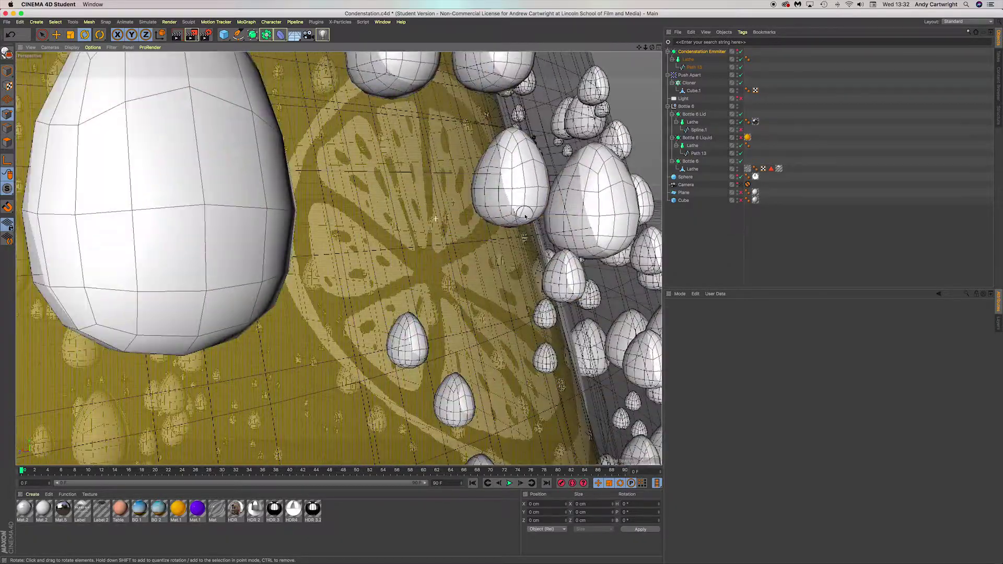
scroll(533, 211, "down", 3)
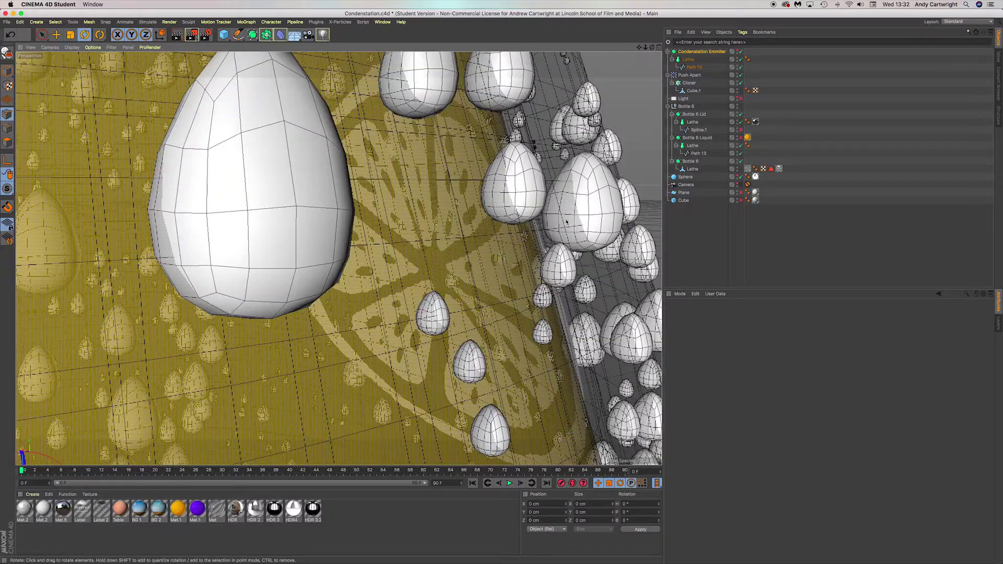
scroll(566, 222, "down", 5)
left_click_drag(578, 225, 533, 225, "alt")
scroll(533, 226, "down", 10)
scroll(533, 226, "down", 5)
middle_click_drag(543, 230, 354, 250, "alt")
left_click_drag(505, 281, 456, 297, "alt")
middle_click_drag(488, 249, 460, 209, "alt")
scroll(460, 210, "down", 2)
scroll(460, 209, "down", 2)
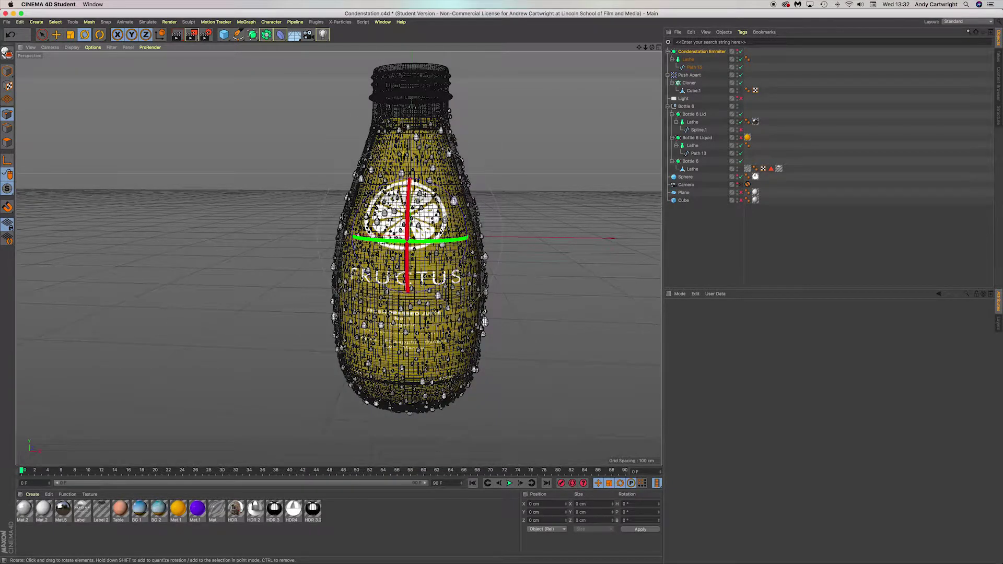
Frame the whole bottle from the front and render it to the Picture Viewer
scroll(484, 319, "down", 3)
left_click_drag(483, 320, 482, 322, "alt")
middle_click_drag(506, 327, 460, 295, "alt")
left_click_drag(442, 285, 440, 294, "alt")
middle_click_drag(444, 295, 444, 296, "alt")
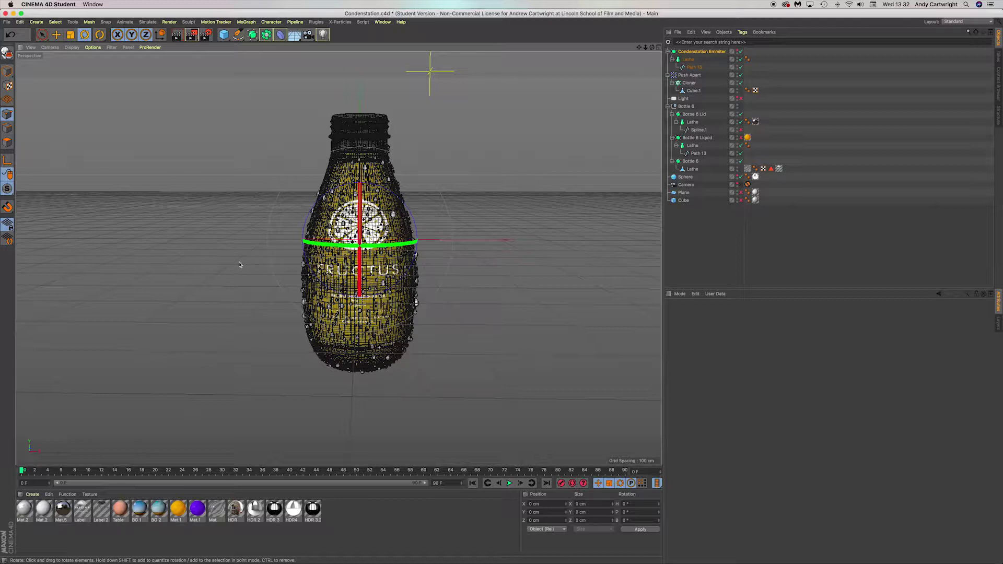
key("shift+r")
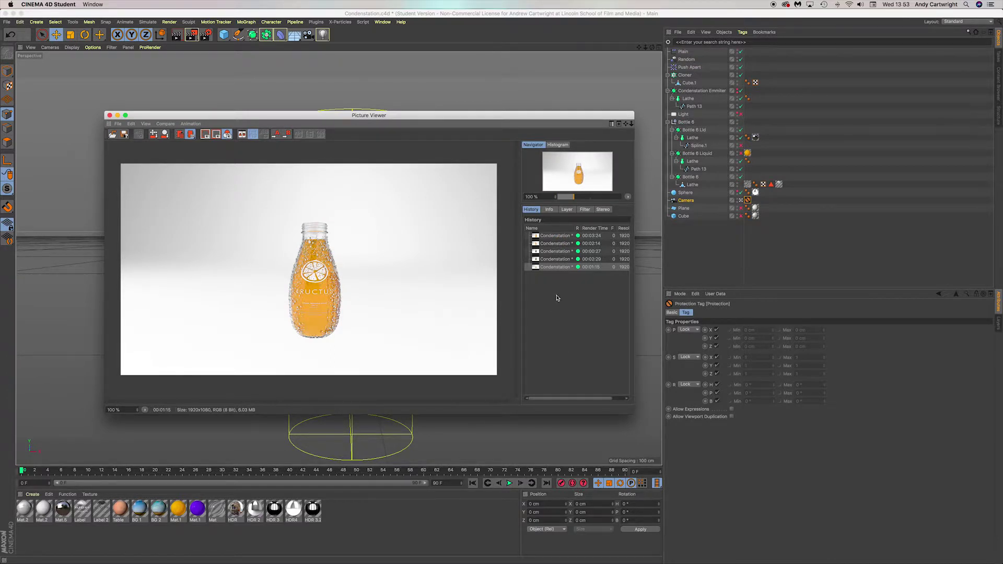
Compare the last three Condenstation renders in the Picture Viewer's history and close the viewer
left_click(552, 253)
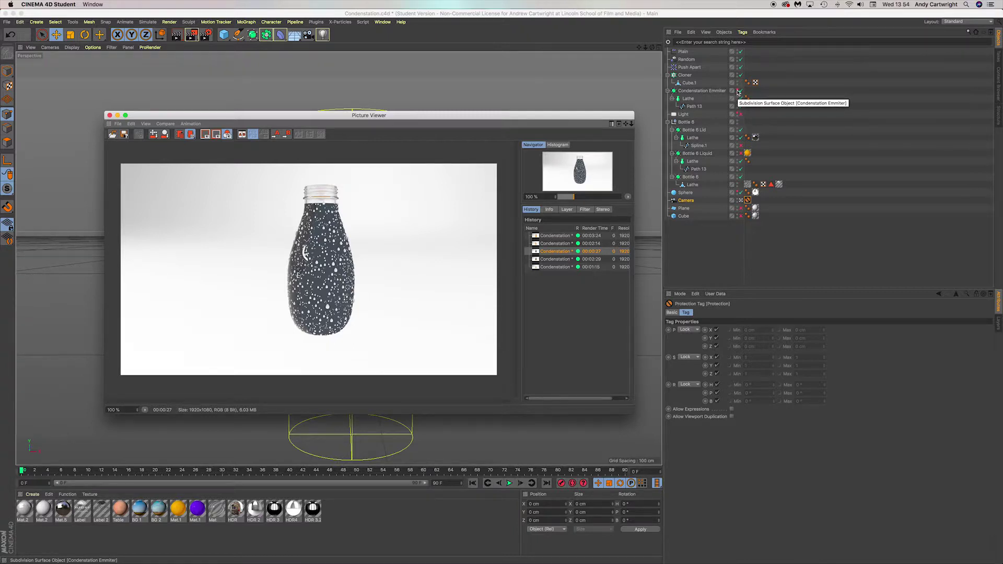
left_click(562, 260)
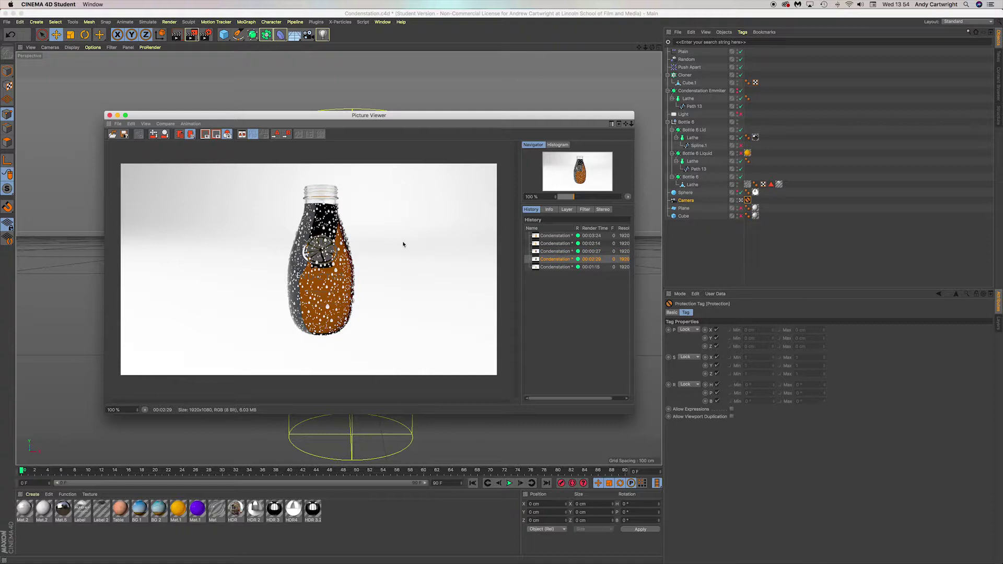
left_click(560, 267)
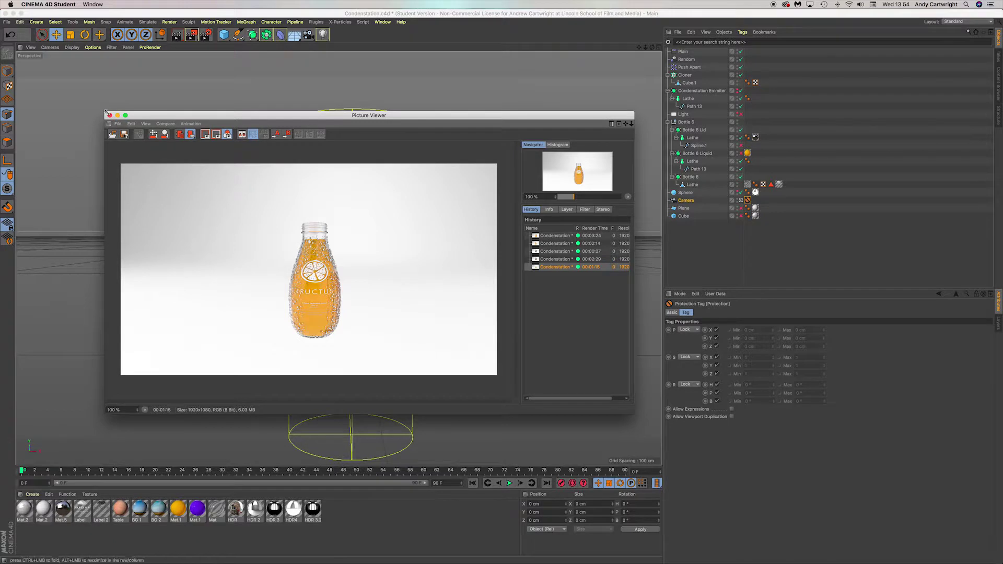
left_click(109, 115)
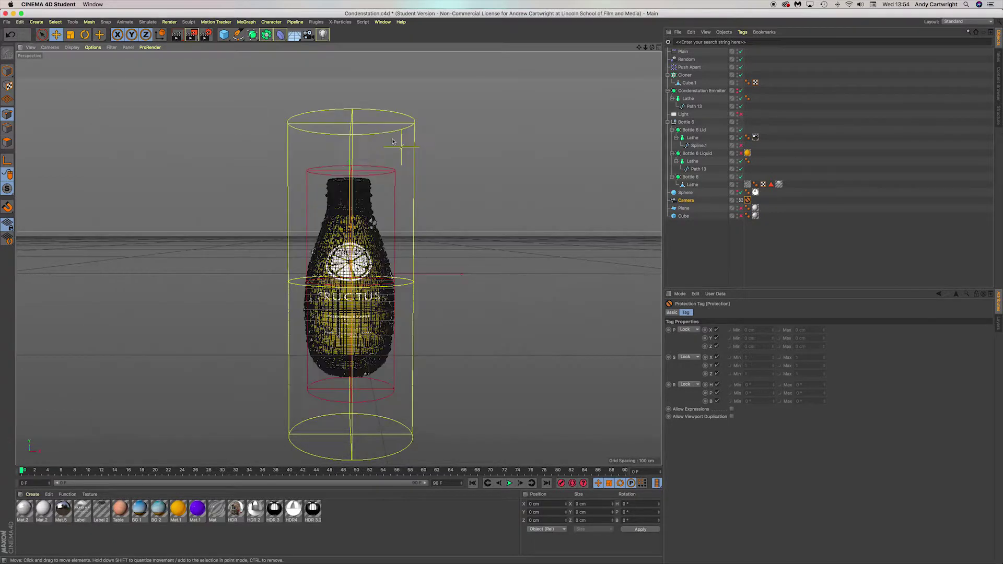
Remove the Camera's Protection tag and move the camera closer so the bottle fills more of the frame
left_click(749, 201)
key("Delete")
right_click_drag(359, 296, 423, 296, "alt")
mouse_move(334, 233)
right_mouse_down("alt")
mouse_move(332, 202)
mouse_move(341, 226)
right_mouse_up("alt")
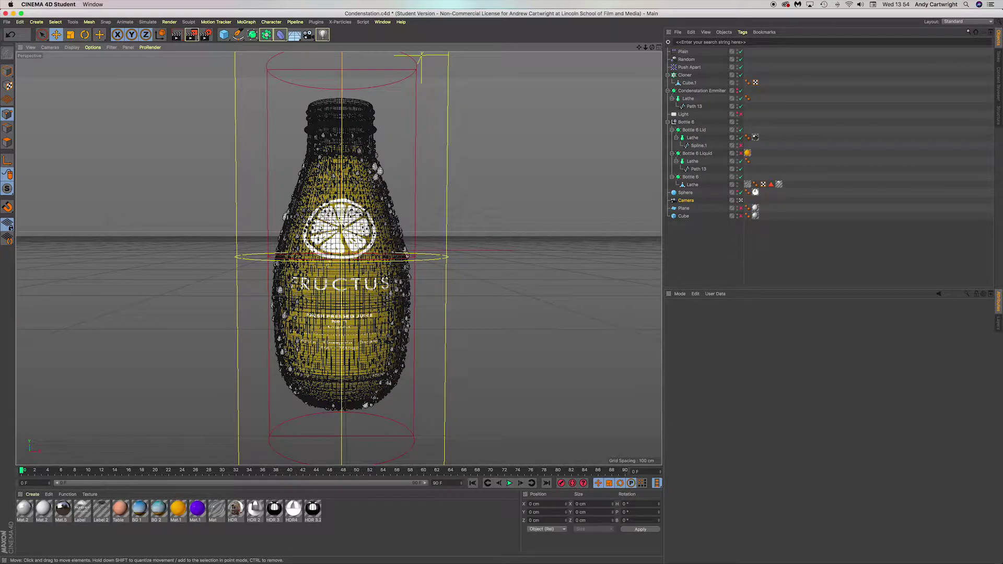
Render the closer camera view of the bottle to the Picture Viewer
key("shift+r")
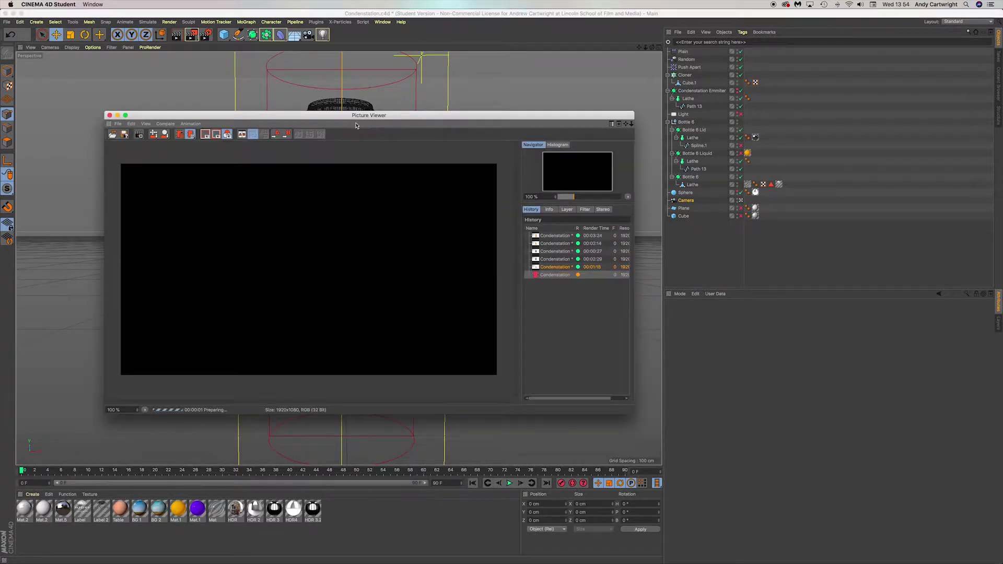
left_click_drag(362, 109, 379, 99)
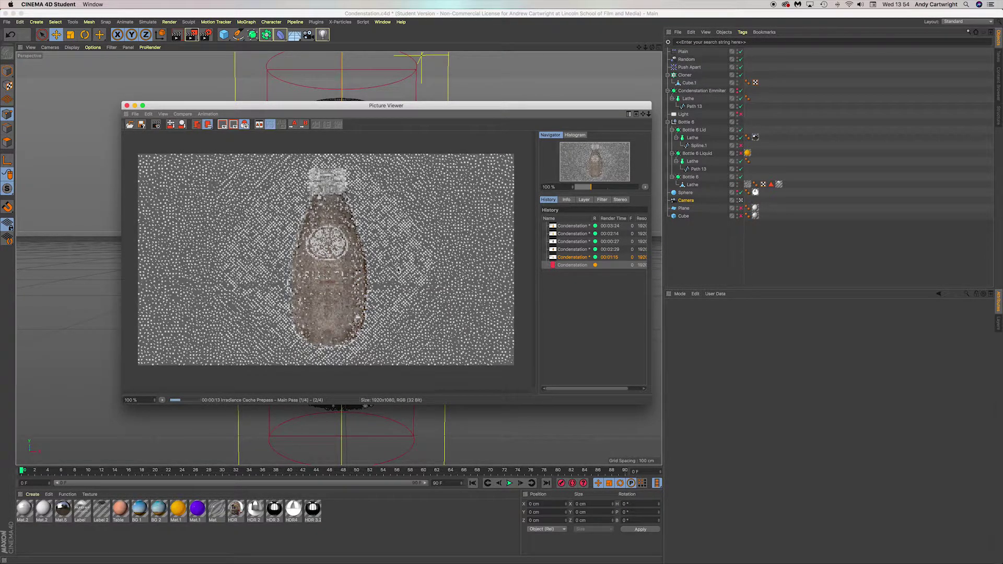
Review the Random effector's effector settings and its rotation parameters for the droplets
left_click(687, 60)
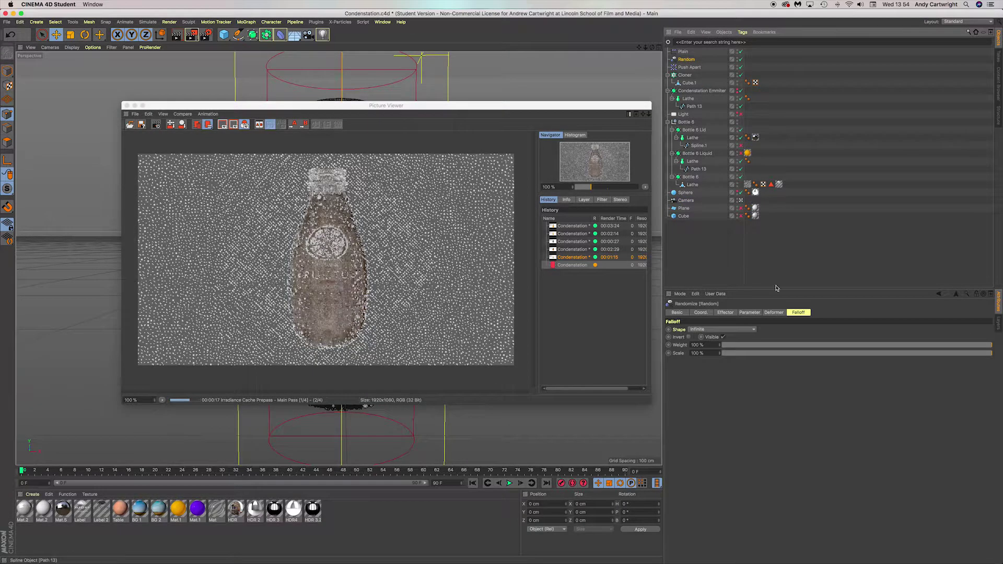
left_click(727, 313)
left_click(751, 314)
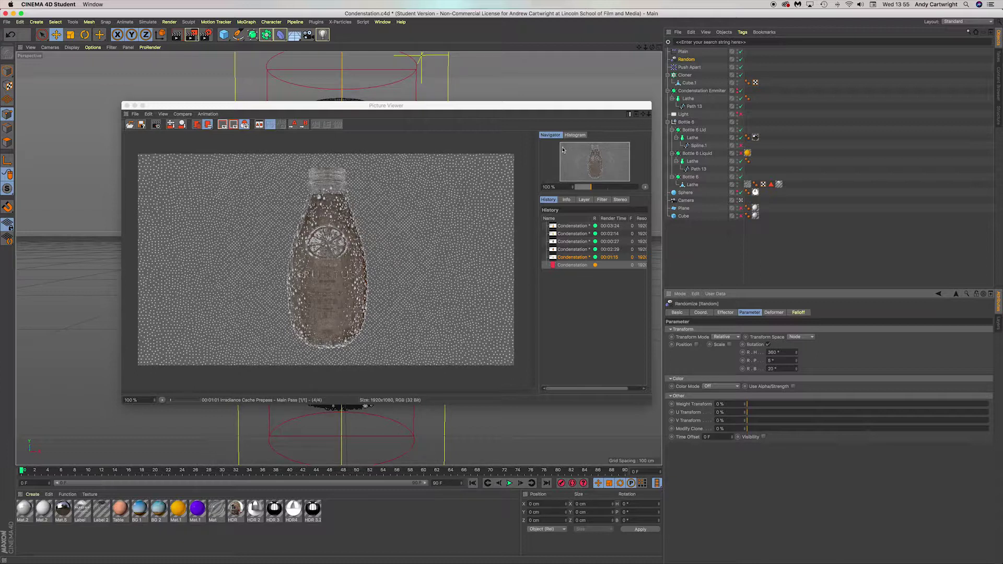
Review the Plain effector's scale parameters and falloff settings, then view the last finished render
left_click(683, 52)
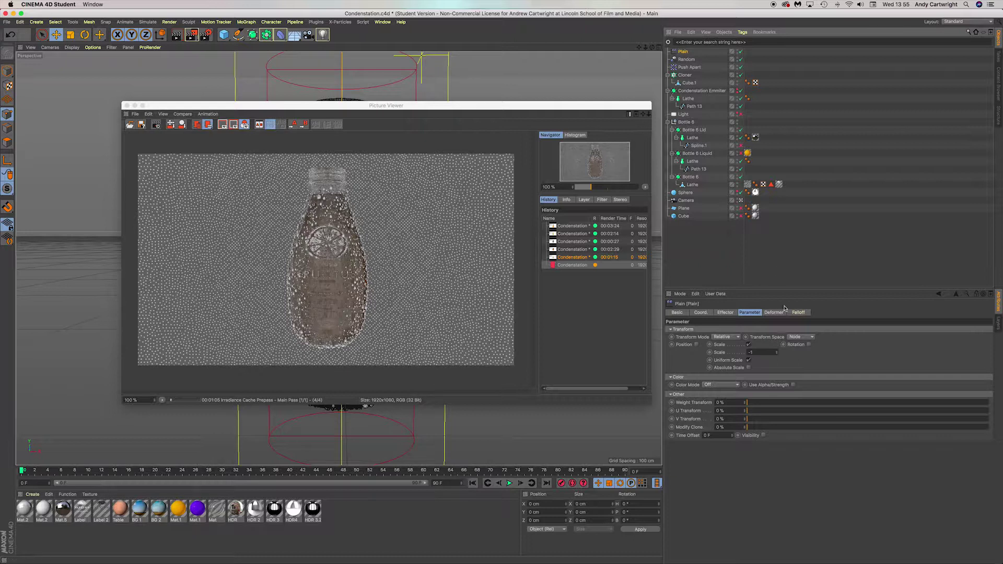
left_click(800, 313)
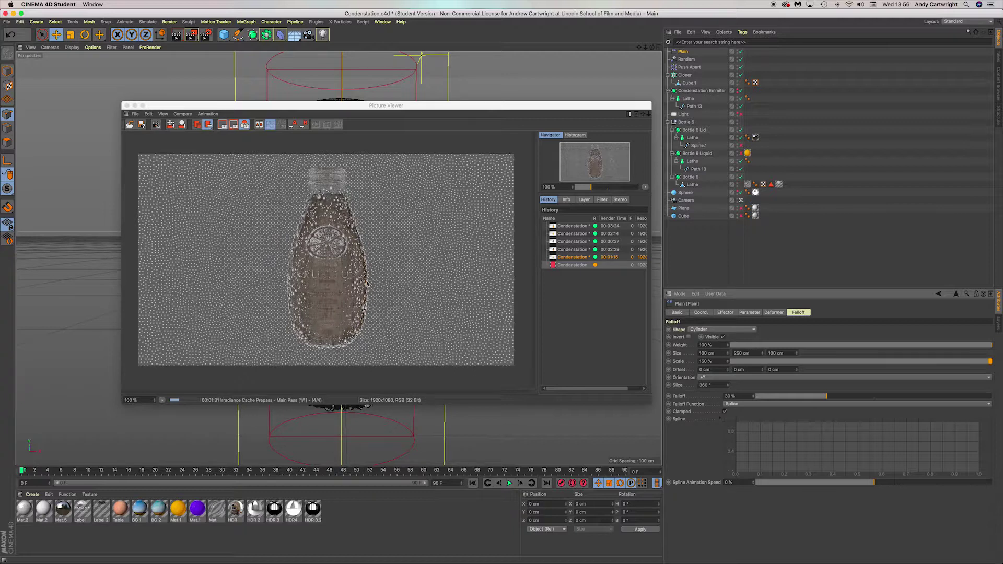
left_click(748, 313)
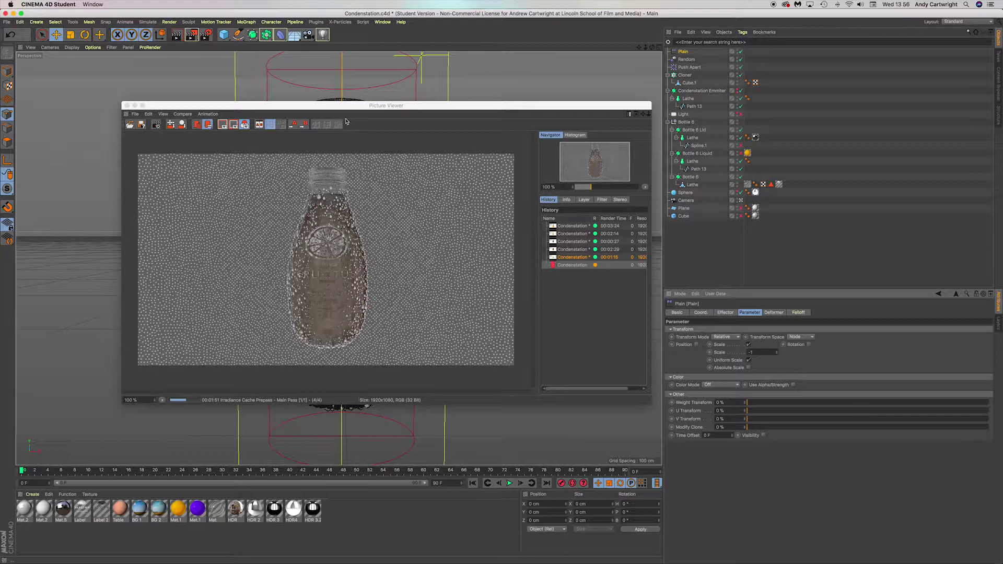
left_click(570, 258)
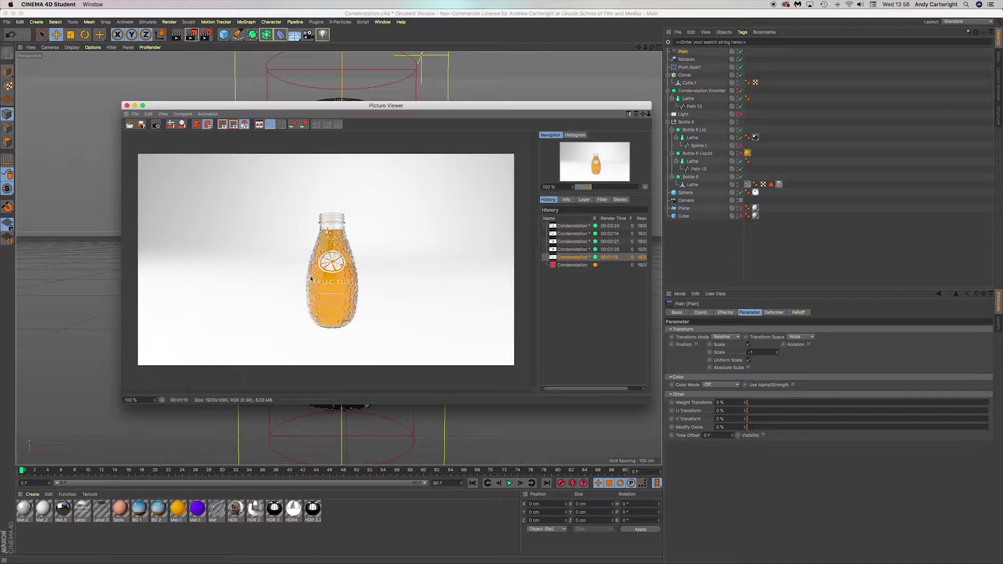
Compare the last finished render with the closer one in progress, inspecting the droplets on the bottle at higher zoom
left_click(574, 264)
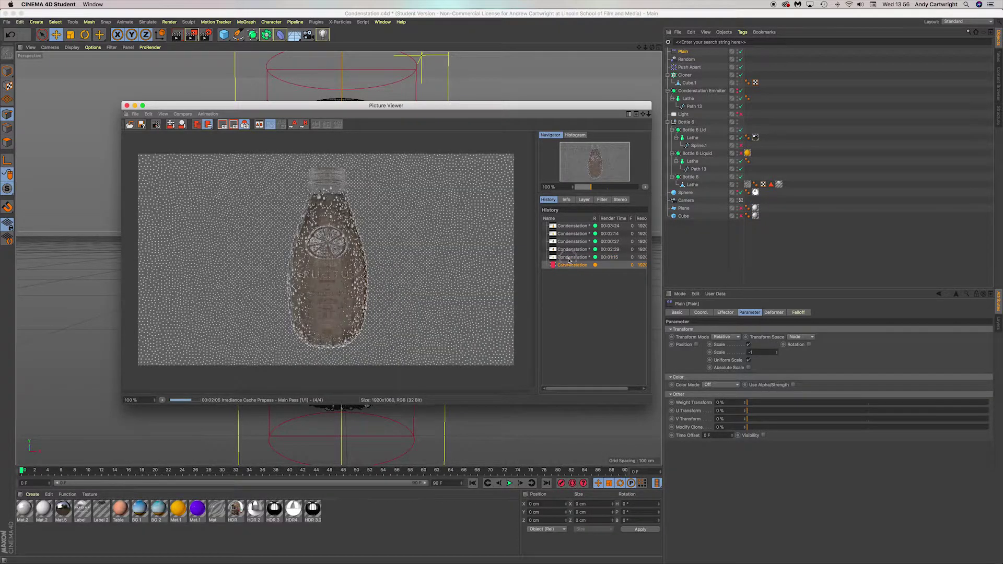
left_click(564, 257)
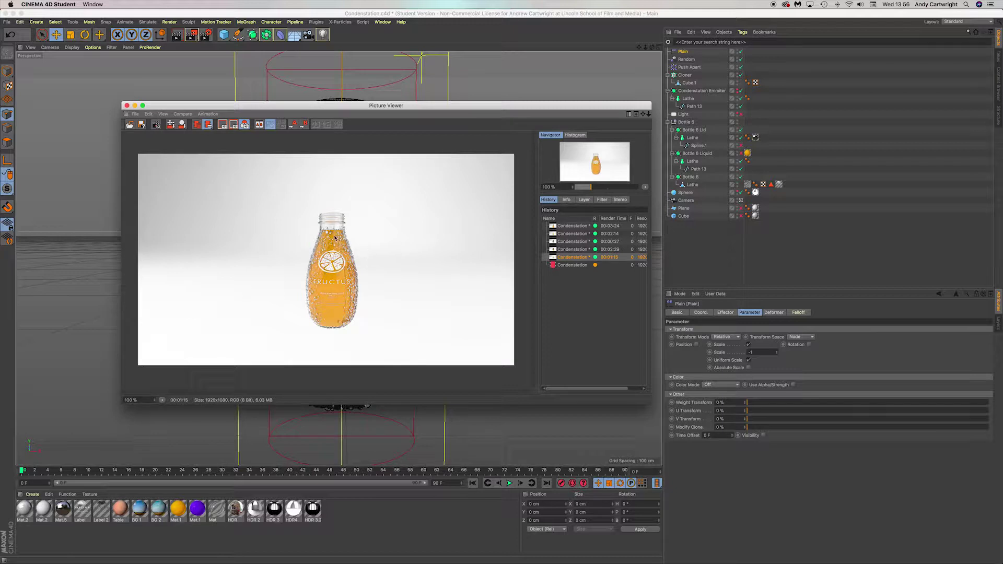
left_click_drag(305, 109, 301, 169)
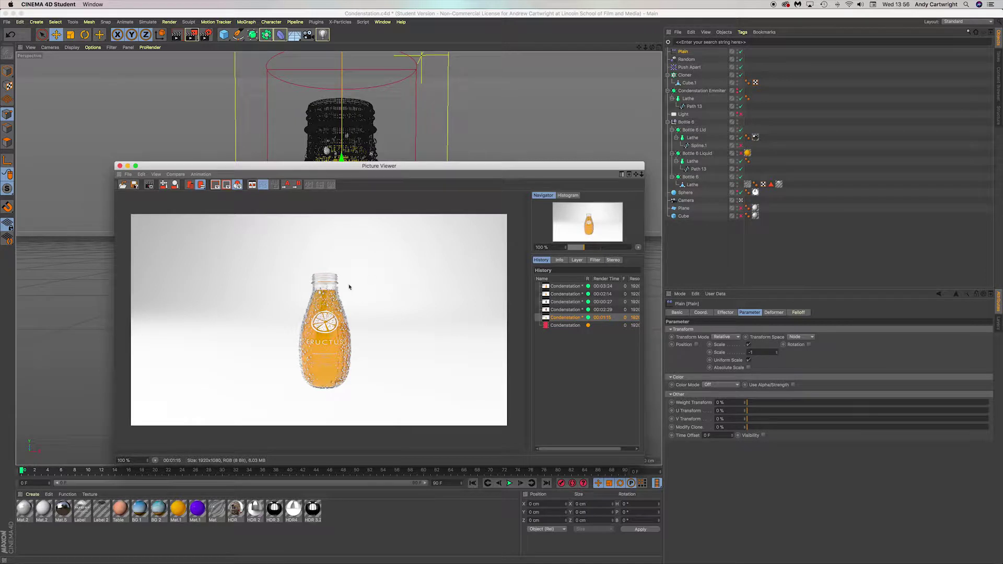
scroll(324, 288, "up", 2)
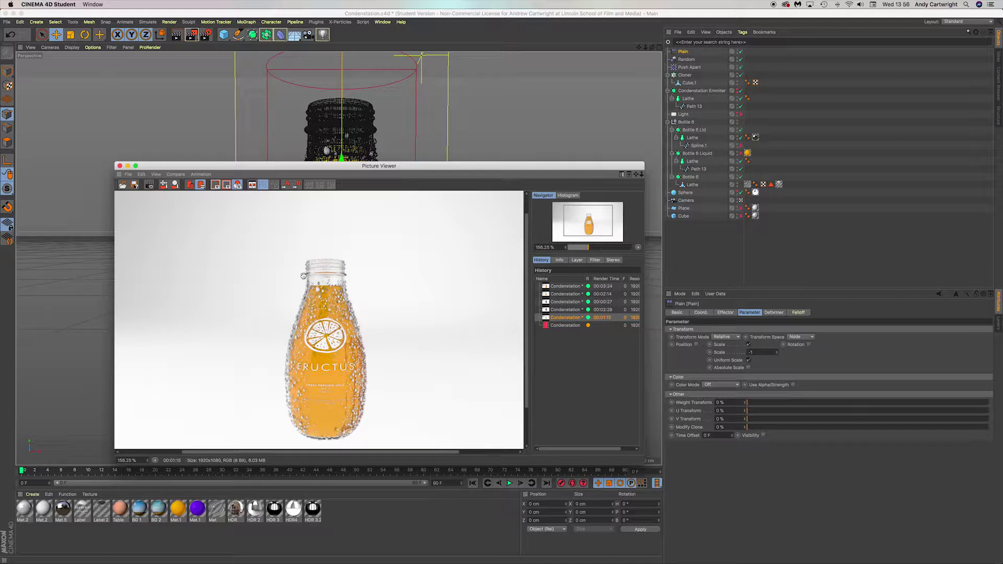
scroll(321, 319, "down", 1)
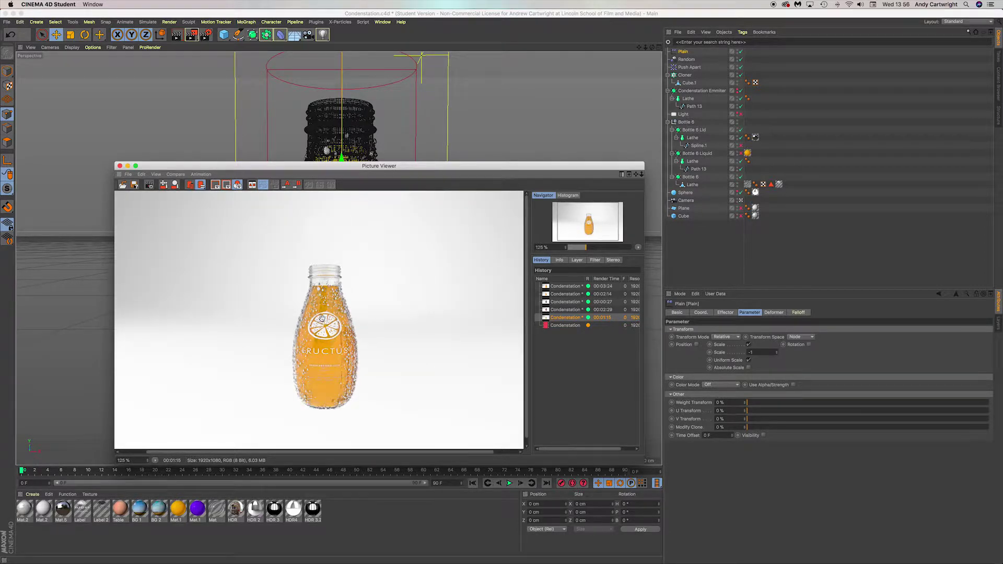
scroll(322, 319, "down", 1)
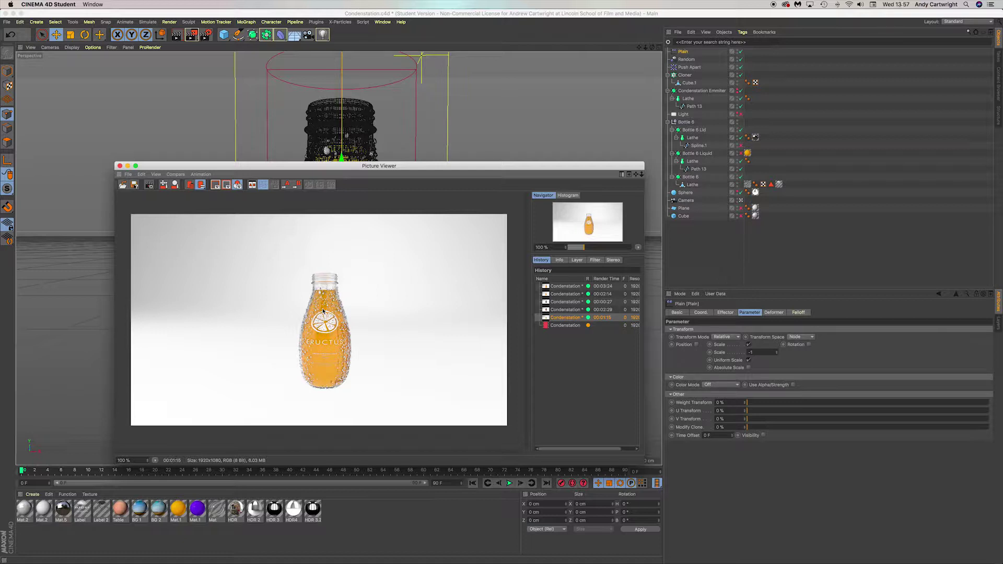
left_click_drag(225, 173, 211, 131)
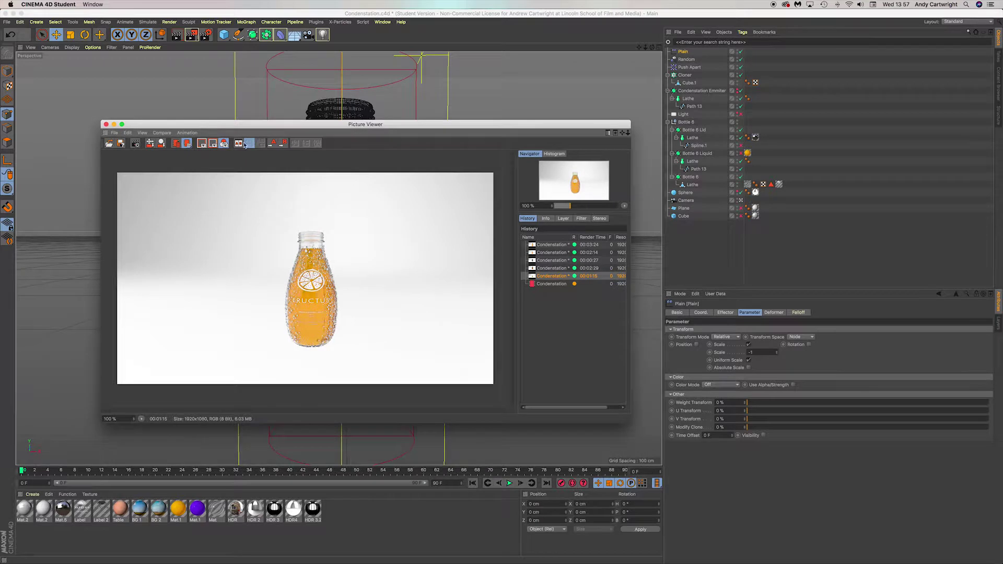
left_click(557, 285)
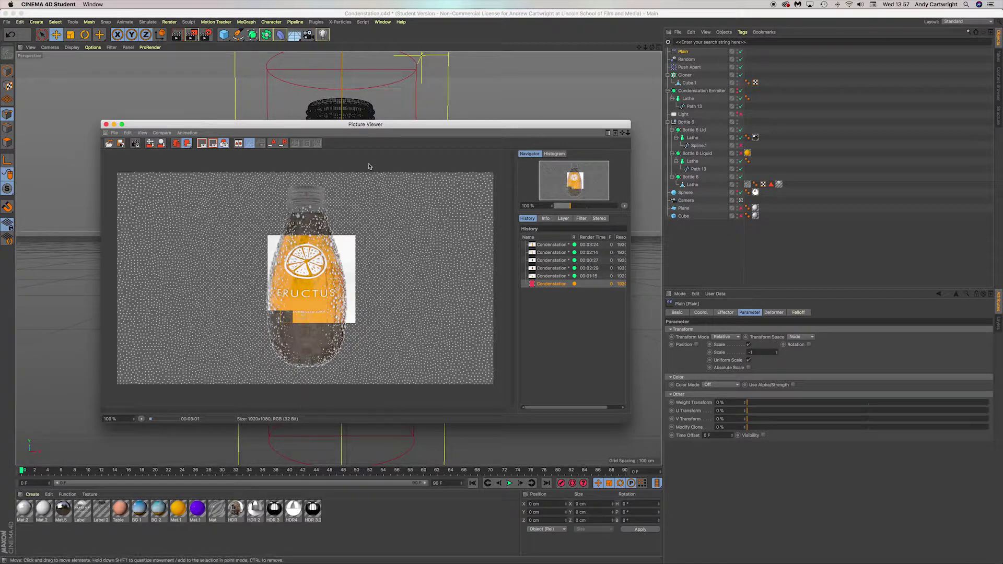
Leave the Camera's view and show the bottle, camera and falloff shape in the four-view layout
left_click_drag(371, 125, 374, 496)
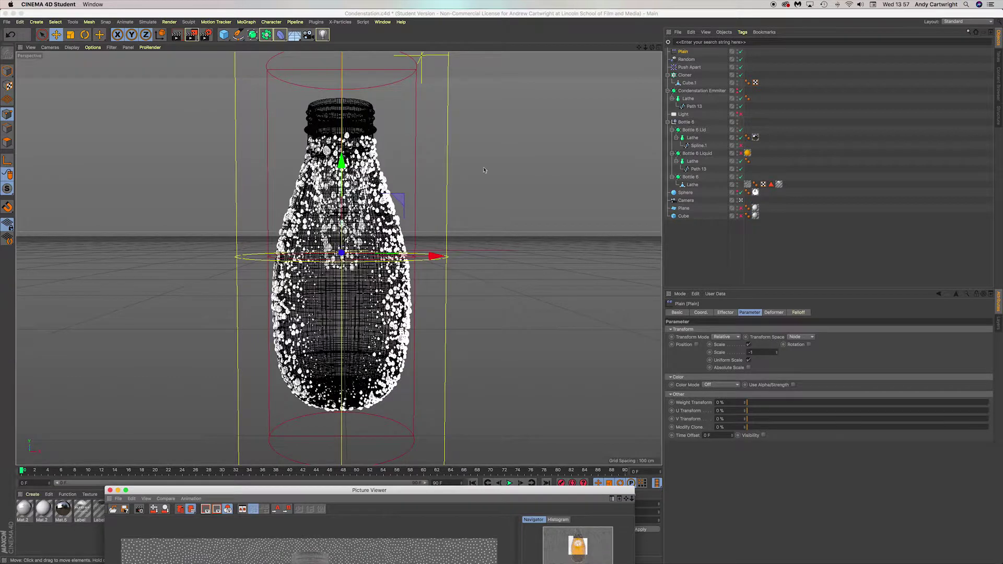
left_click(742, 201)
left_click(741, 201)
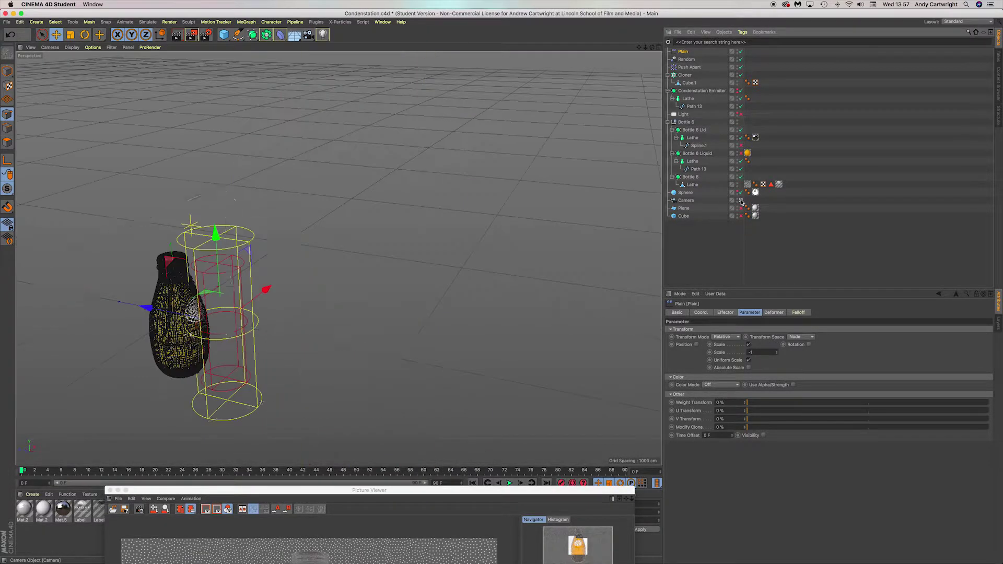
left_click(741, 201)
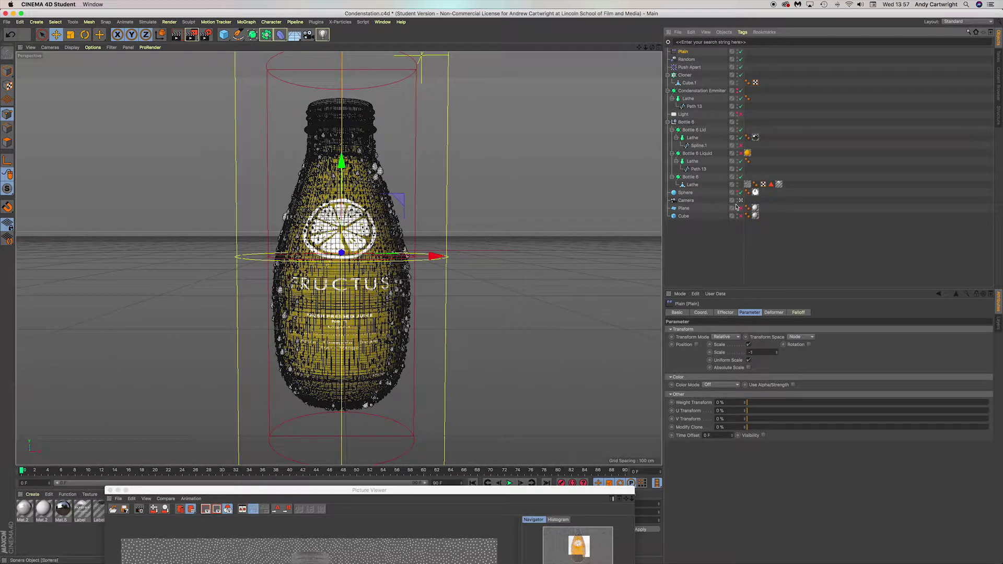
left_click(741, 201)
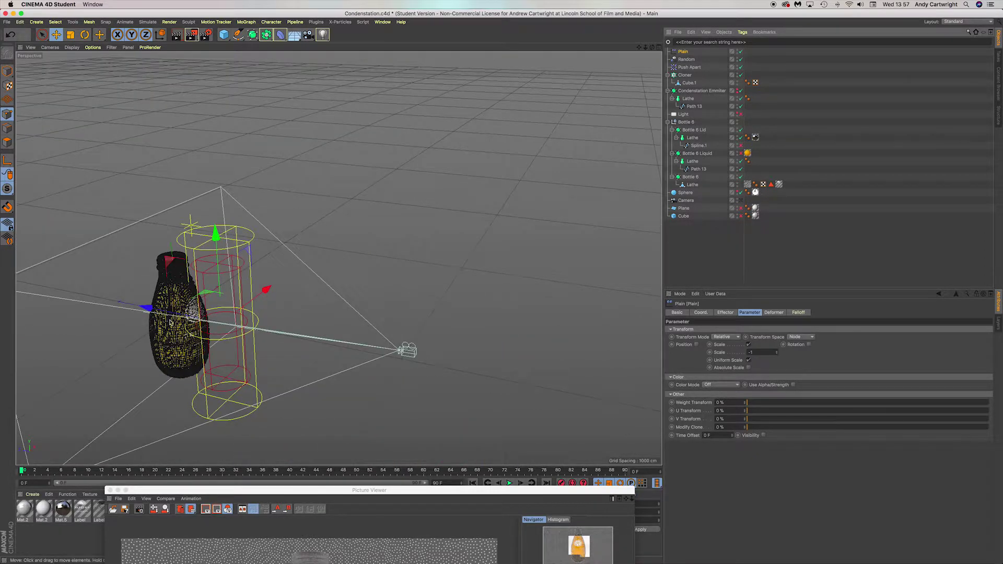
left_click_drag(652, 48, 660, 49)
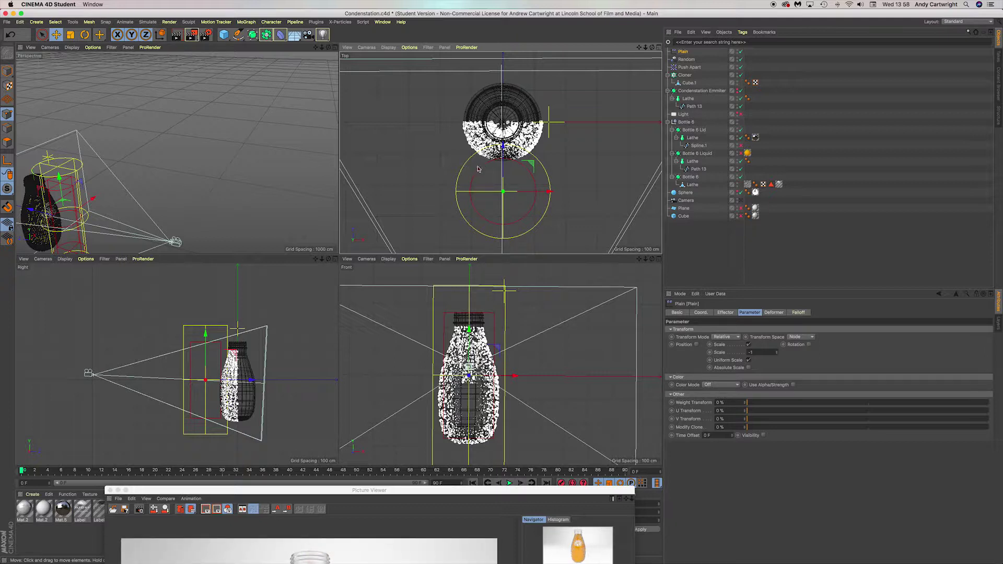
Check the finished close-up render, then examine the droplet coverage on the bottle's camera-facing half in the Right view
left_click_drag(395, 490, 395, 150)
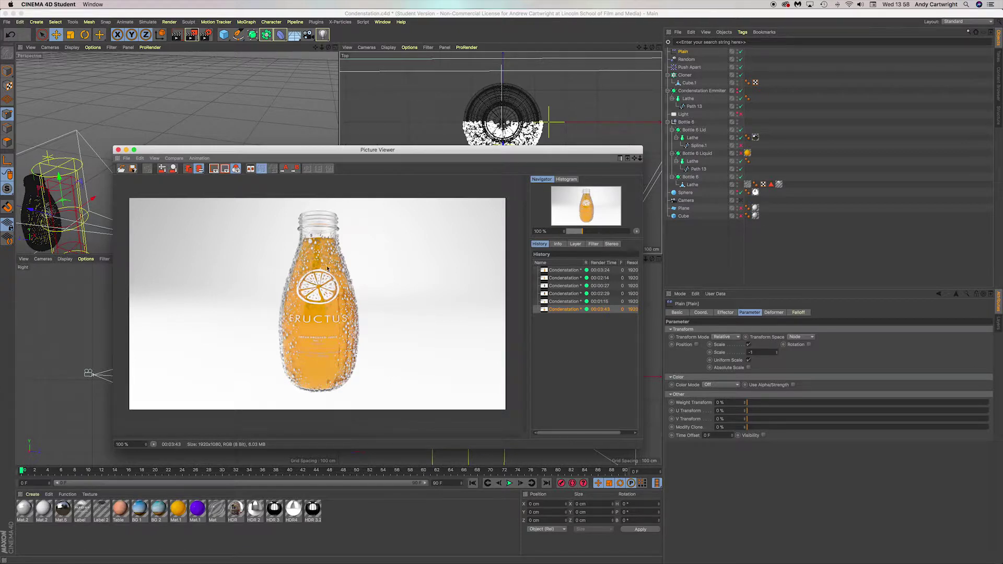
left_click_drag(198, 153, 183, 493)
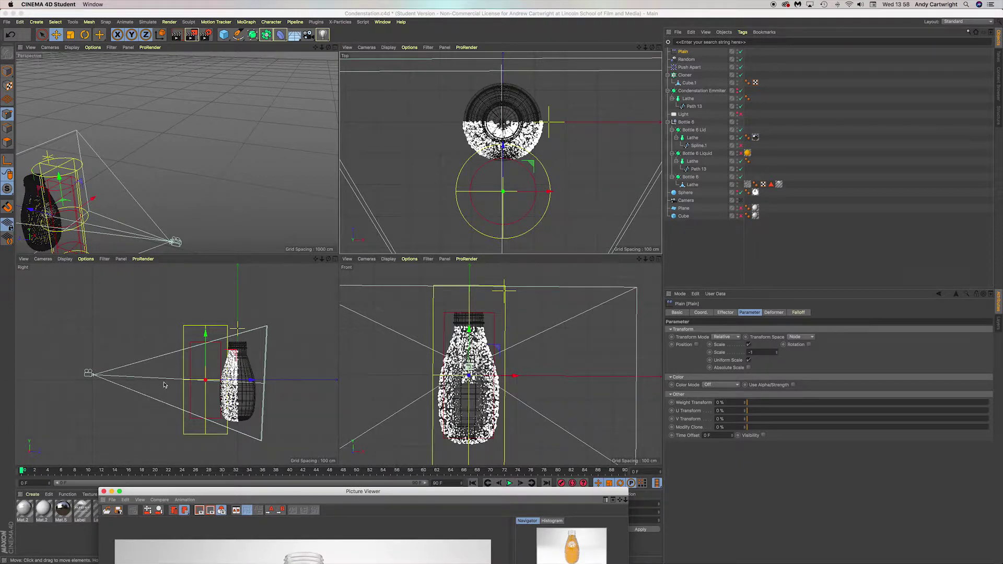
left_click(221, 385)
scroll(221, 384, "up", 7)
scroll(222, 388, "up", 3)
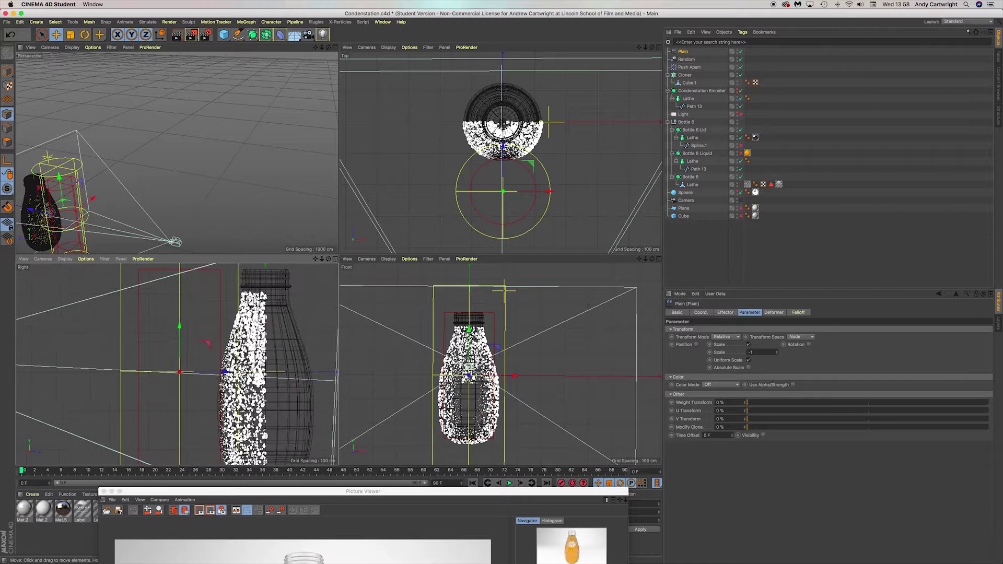
scroll(222, 388, "up", 2)
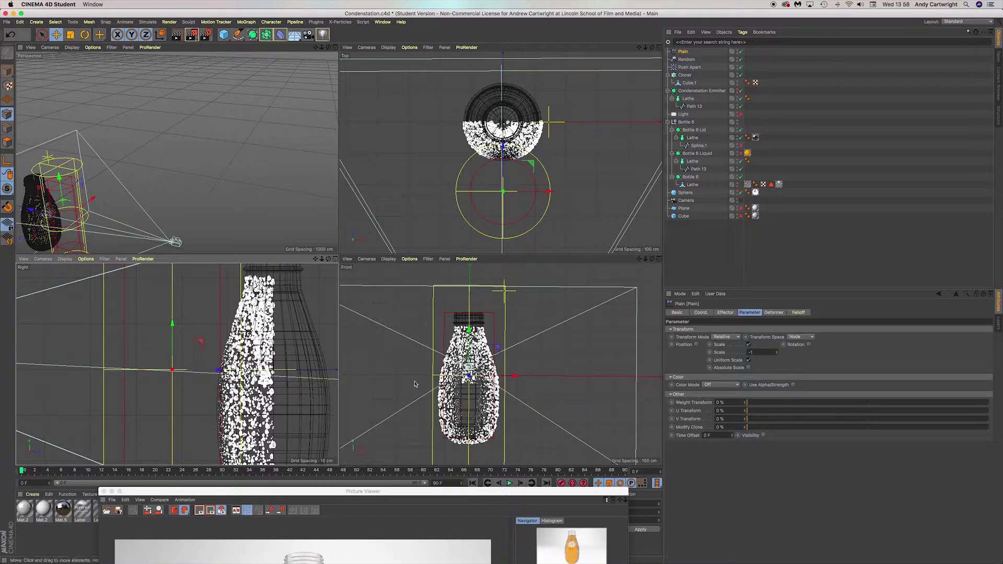
Inspect the droplets around the logo and along the bottle's edges in the finished close-up render, both magnified and as a whole
left_click_drag(445, 492, 454, 306)
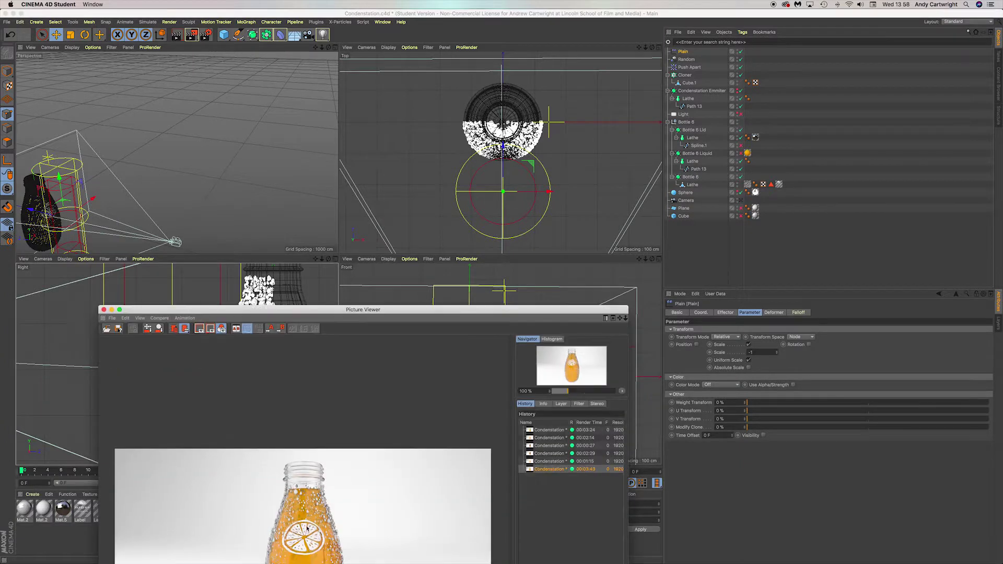
left_click_drag(373, 310, 436, 11)
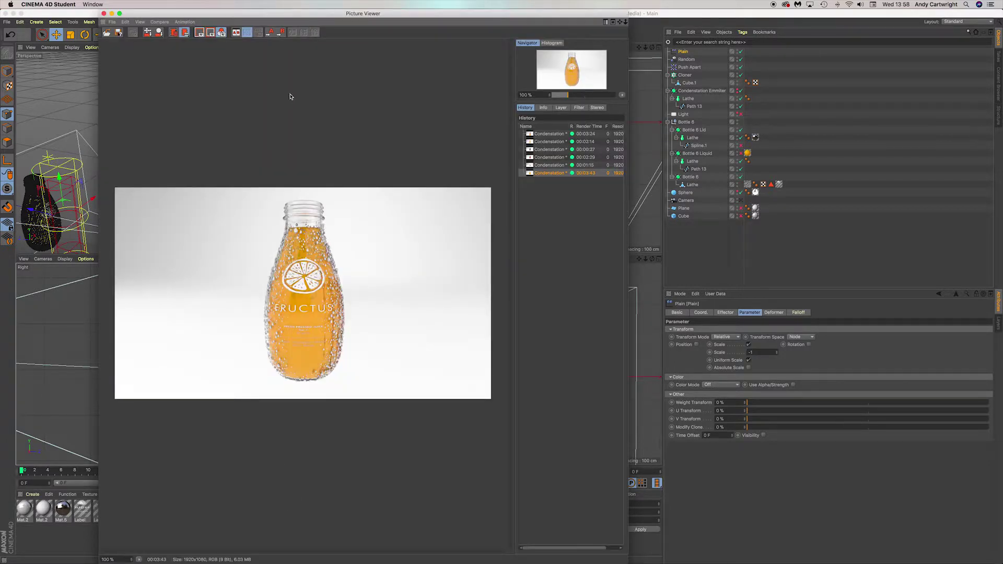
left_click_drag(341, 10, 411, 179)
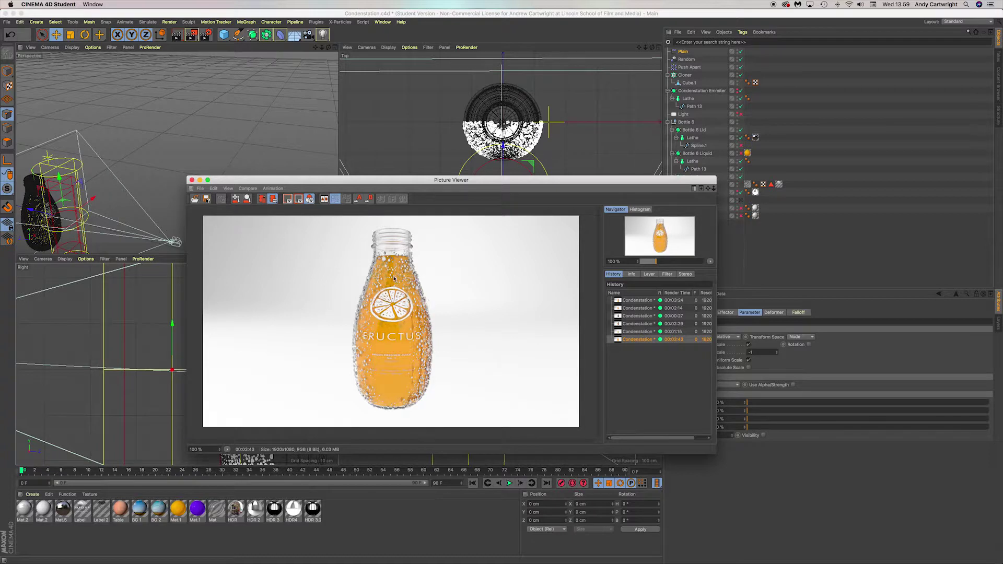
left_click_drag(397, 180, 336, 183)
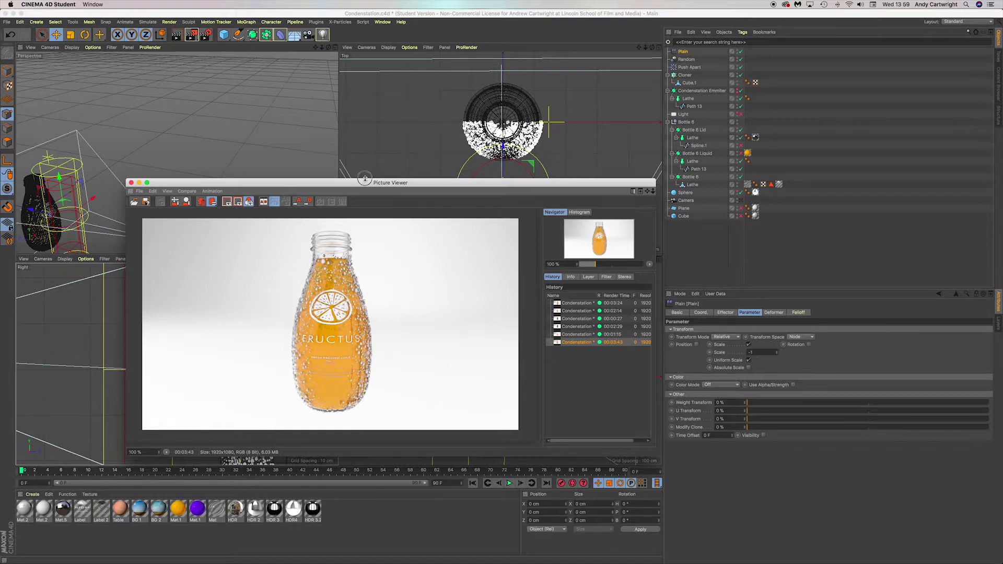
left_click_drag(364, 179, 364, 169)
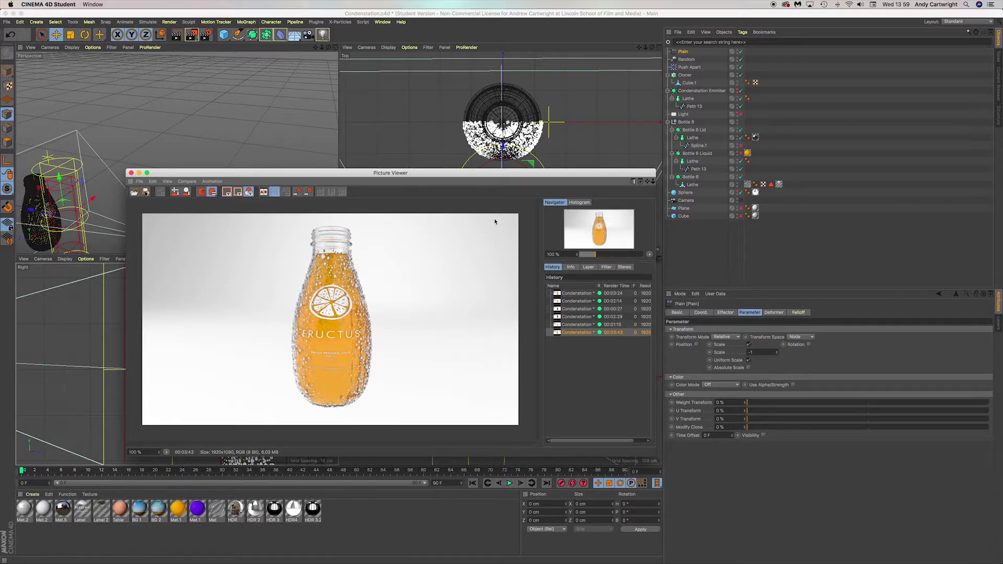
scroll(325, 286, "up", 4)
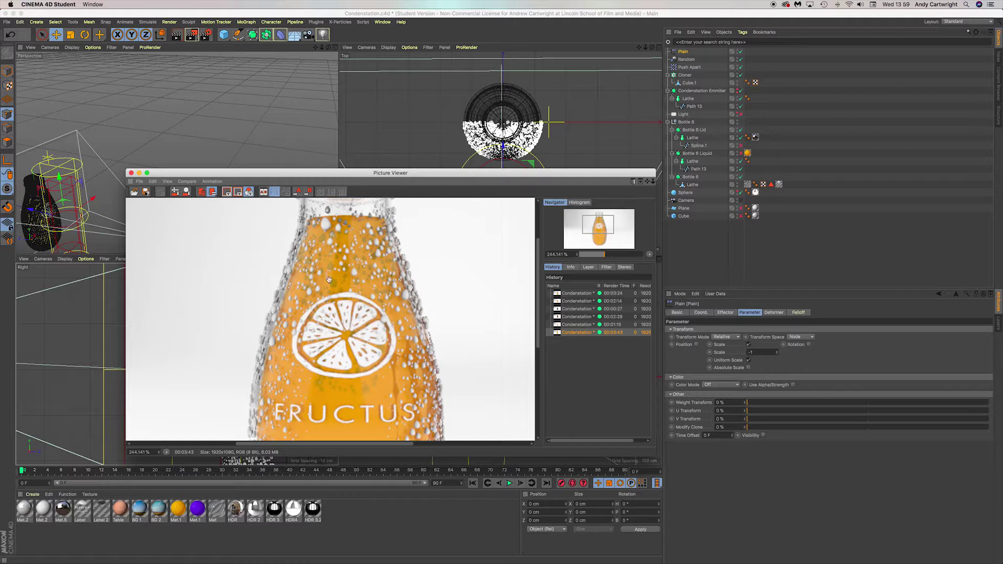
scroll(339, 319, "down", 4)
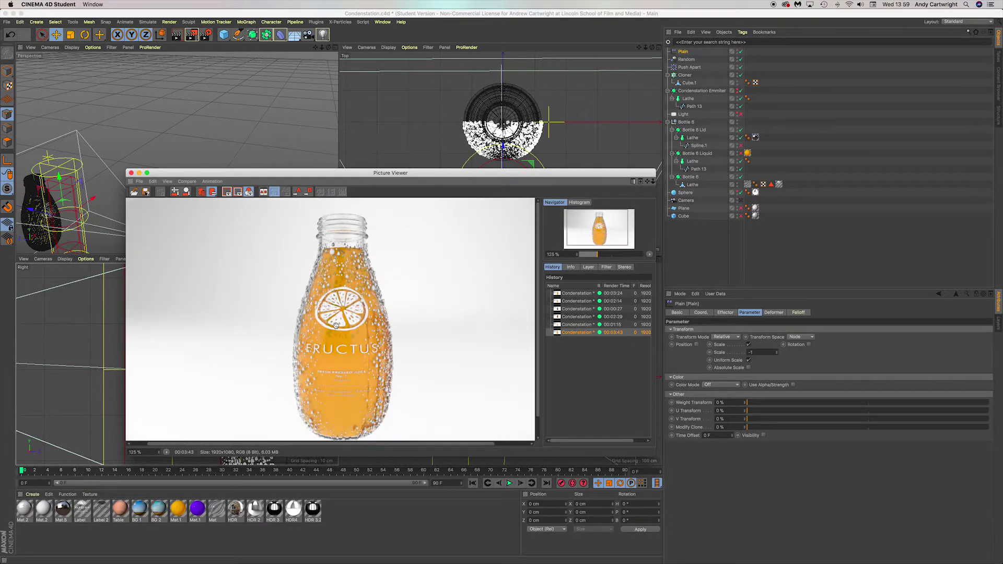
scroll(336, 328, "down", 2)
scroll(336, 328, "up", 1)
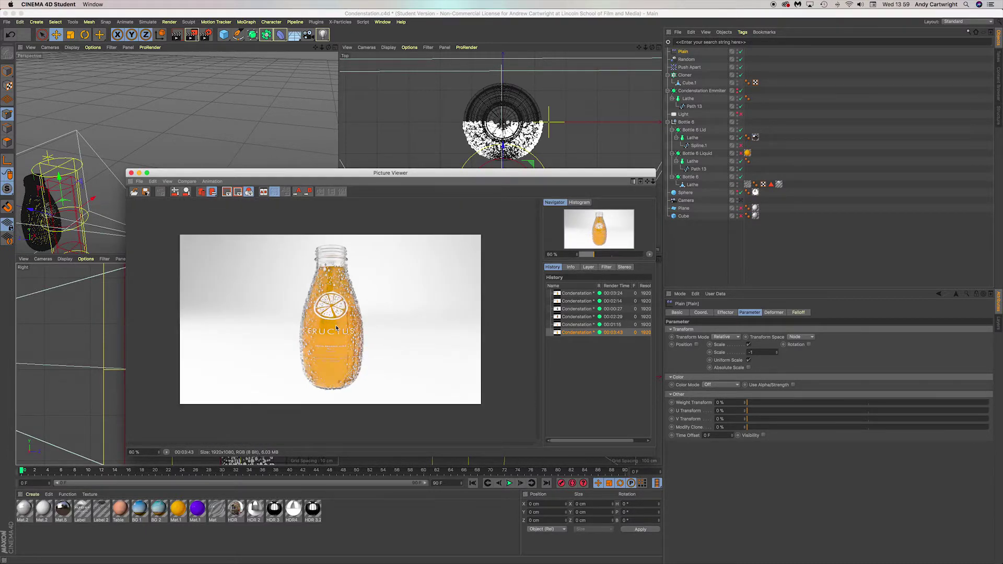